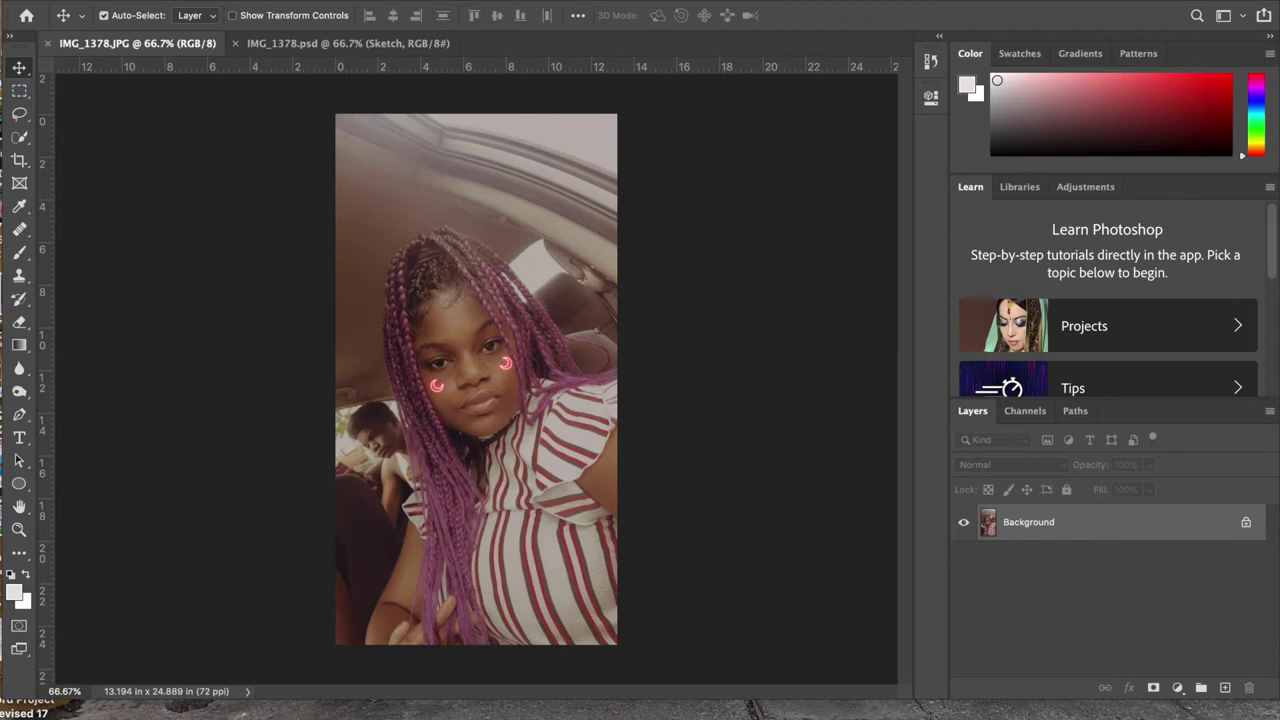
# Duplicate the photo onto Layer 1 and desaturate it to greyscale.
pyautogui.click(140, 2)
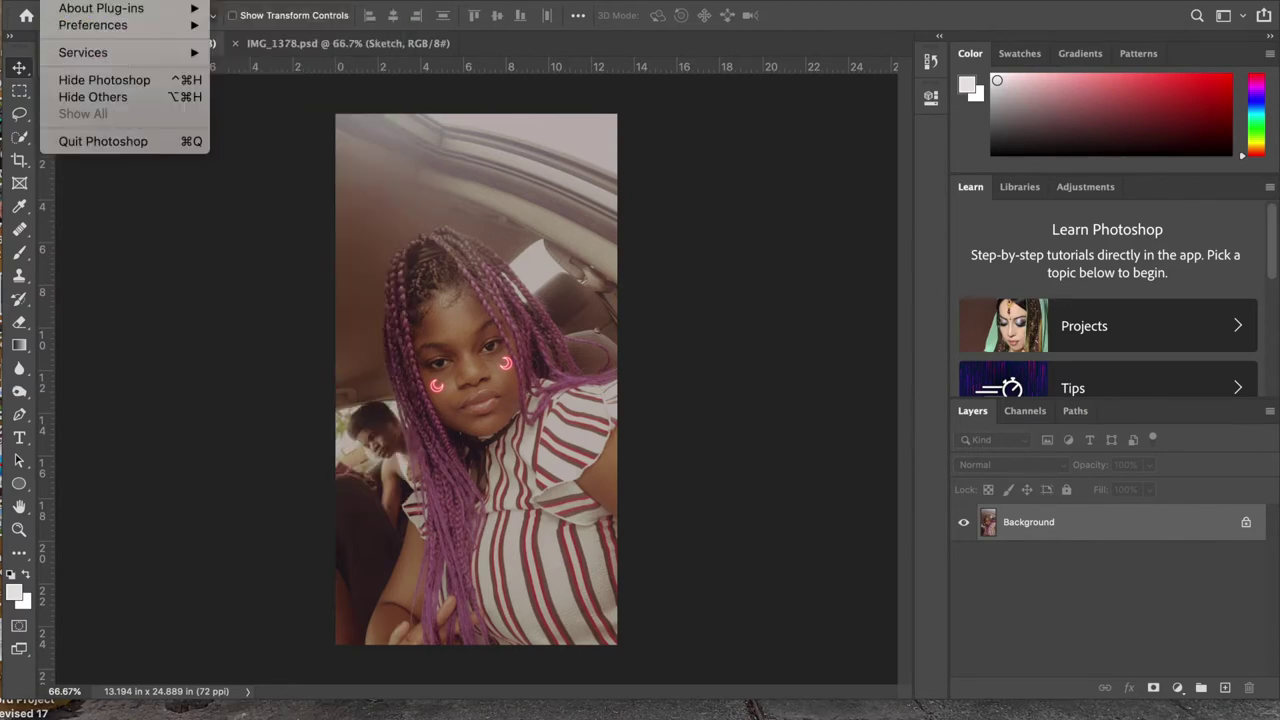
pyautogui.moveTo(216, 0)
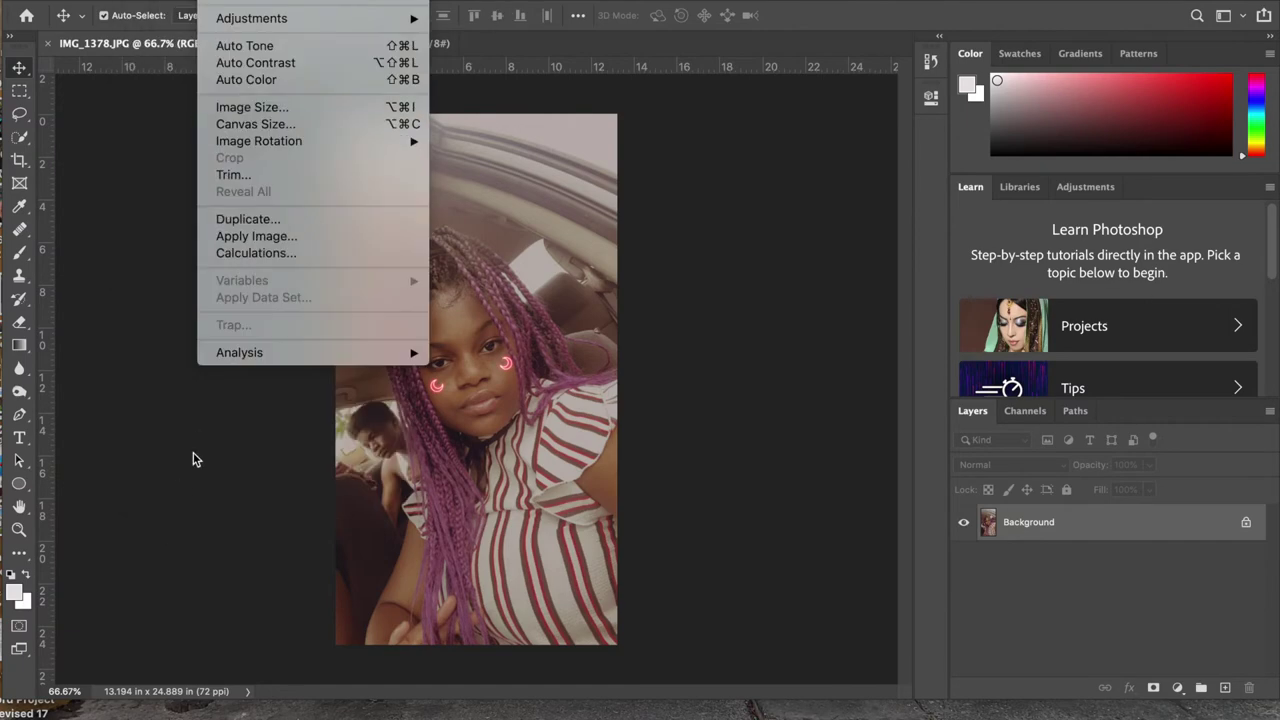
pyautogui.click(231, 660)
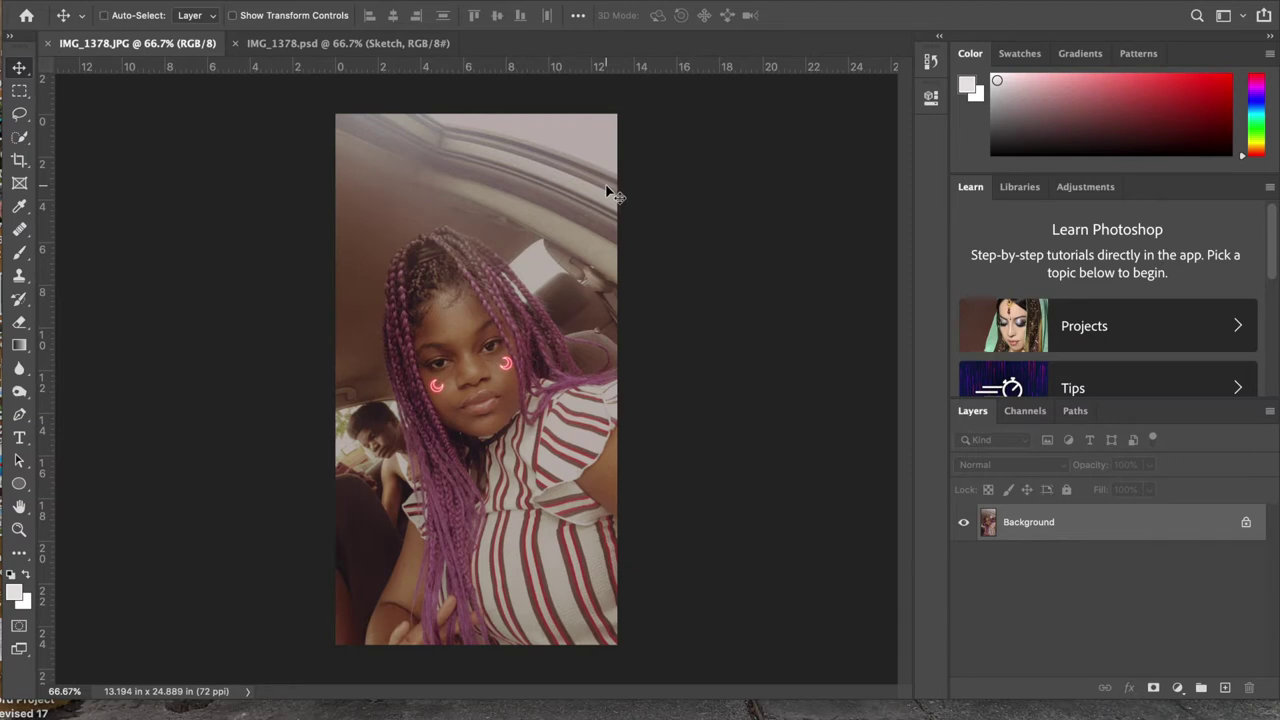
pyautogui.press('super+j')
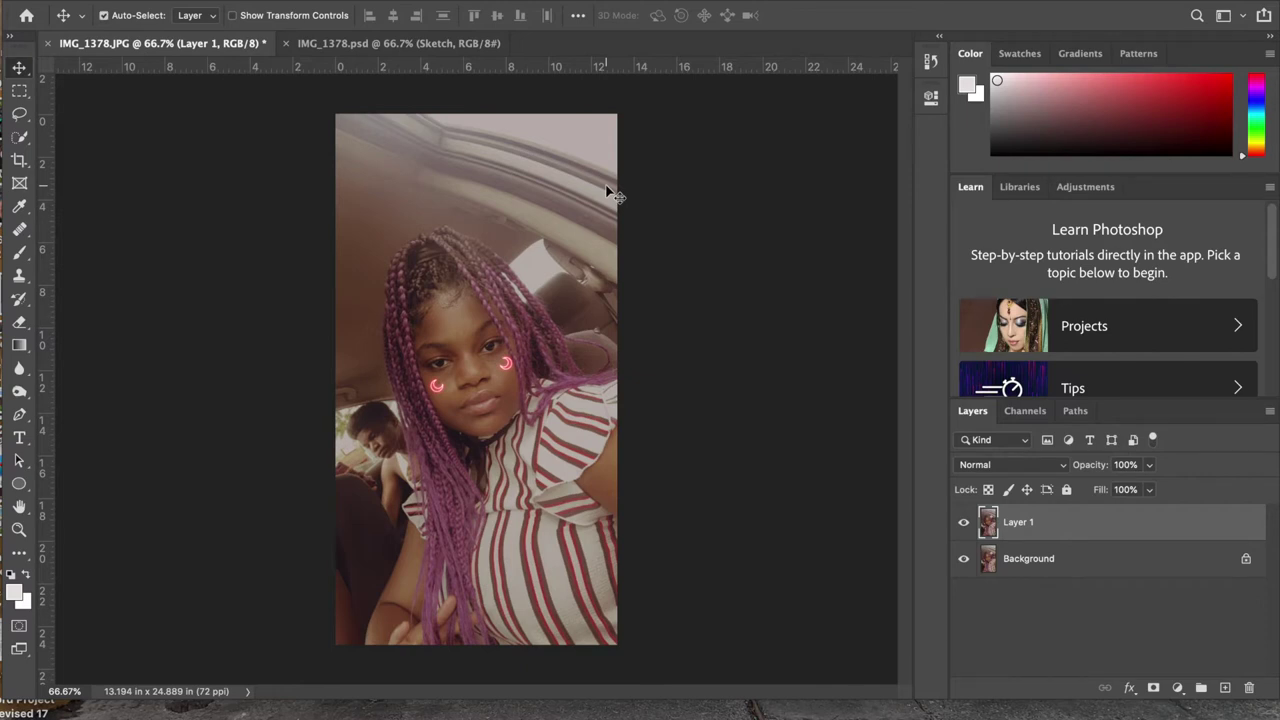
pyautogui.press('super')
pyautogui.press('super+shift+u')
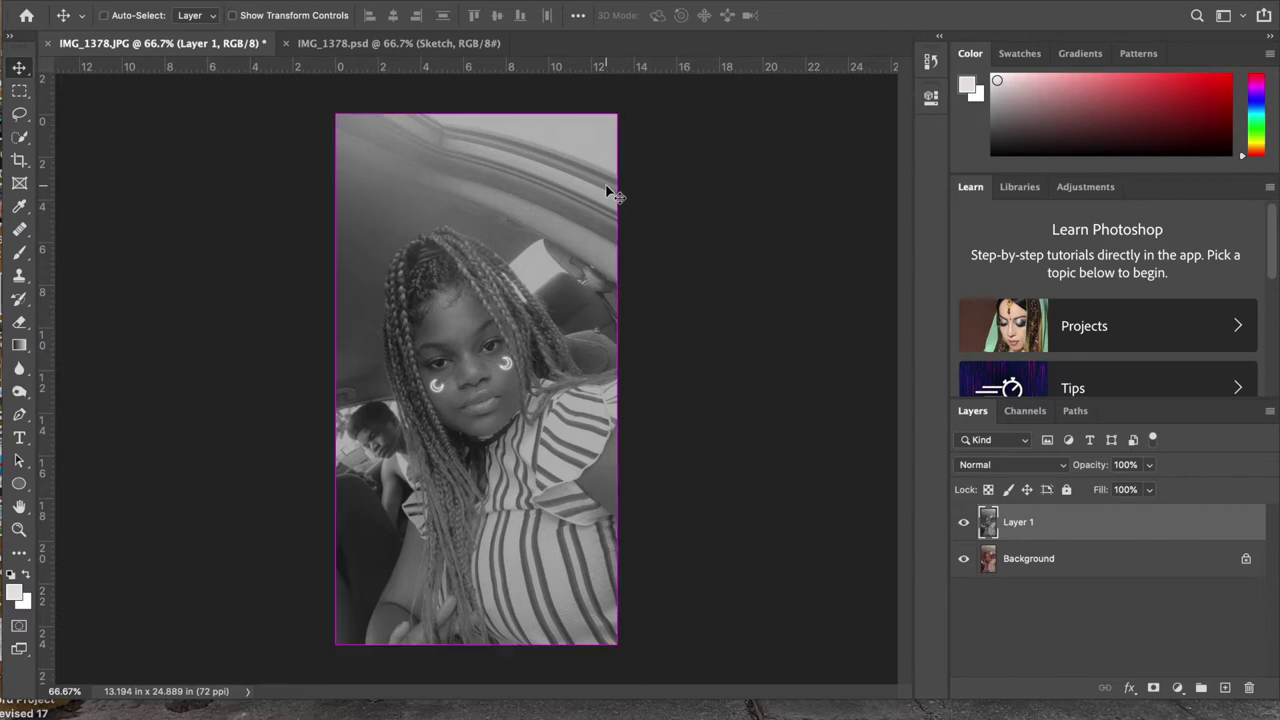
# Duplicate the greyscale layer and invert the copy into a negative.
pyautogui.press('super+j')
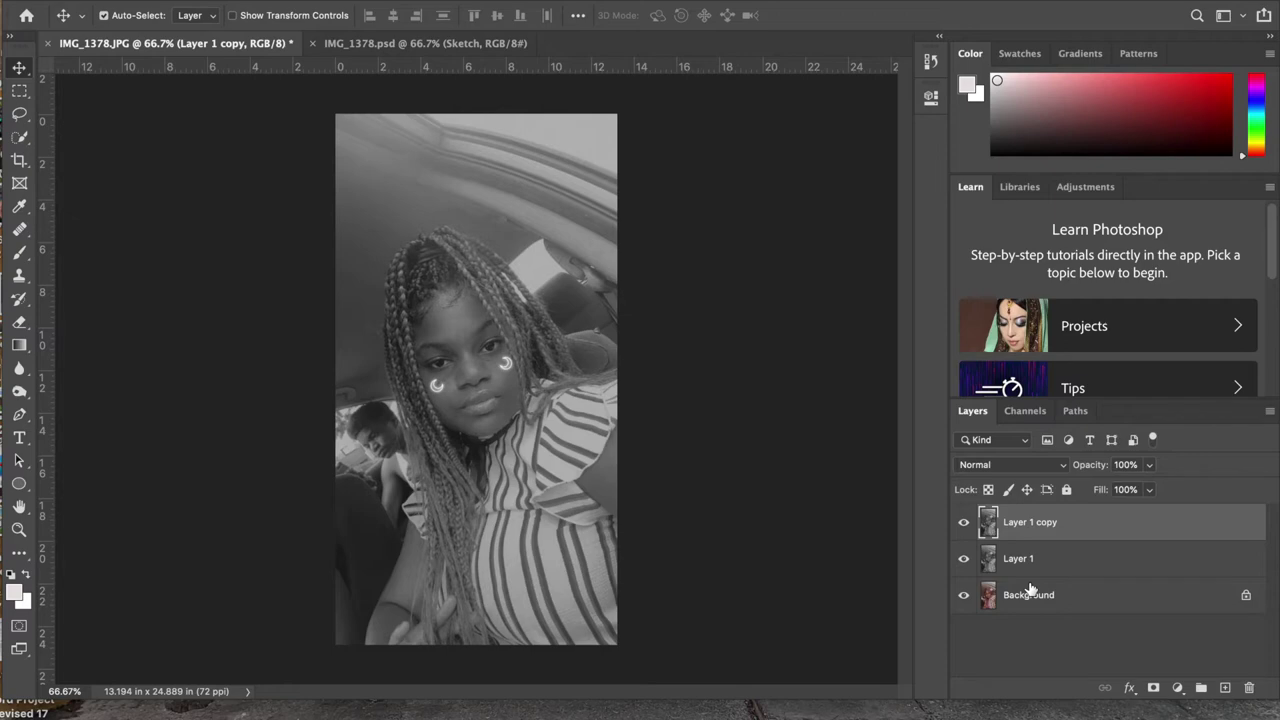
pyautogui.press('super')
pyautogui.press('super+o')
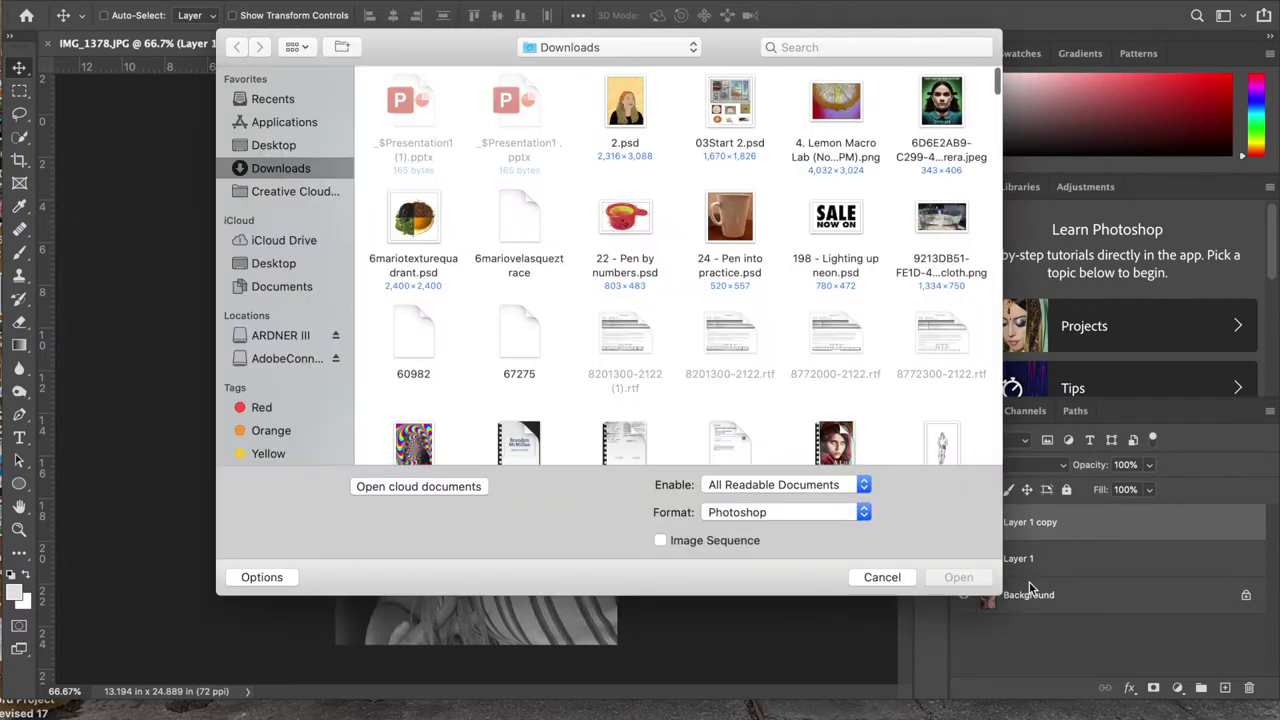
pyautogui.click(893, 580)
pyautogui.press('super')
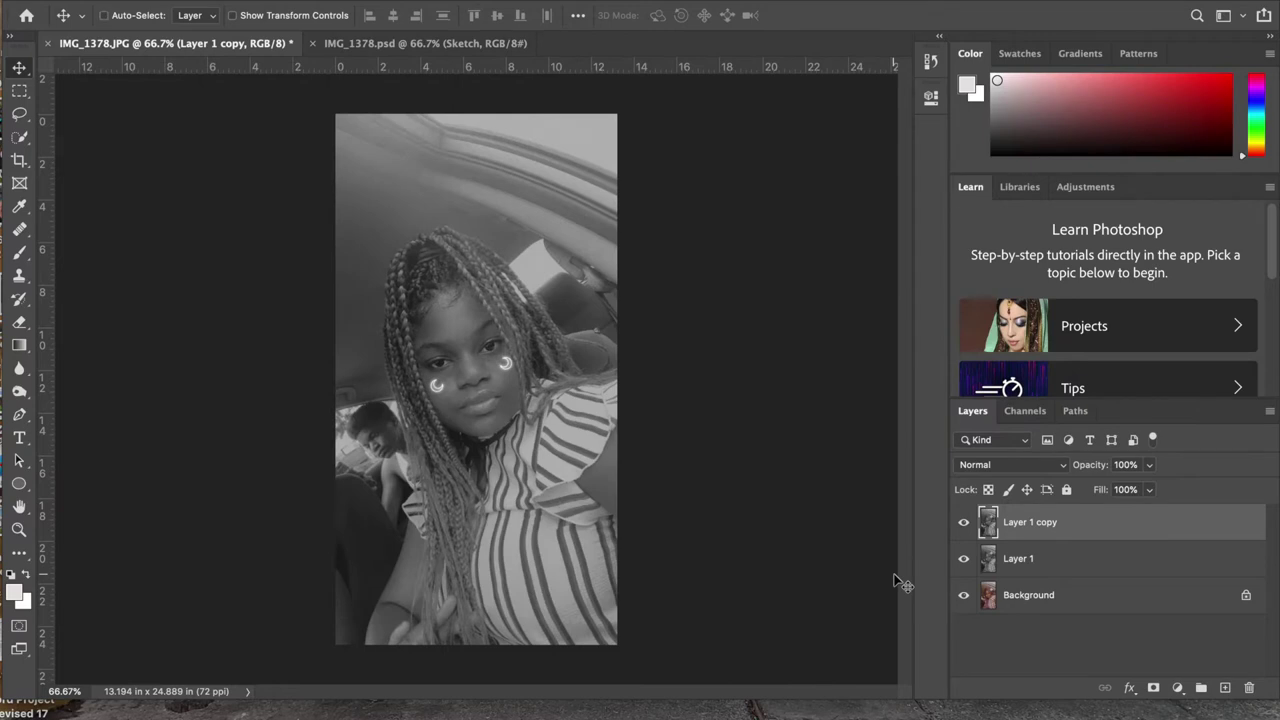
pyautogui.press('super+i')
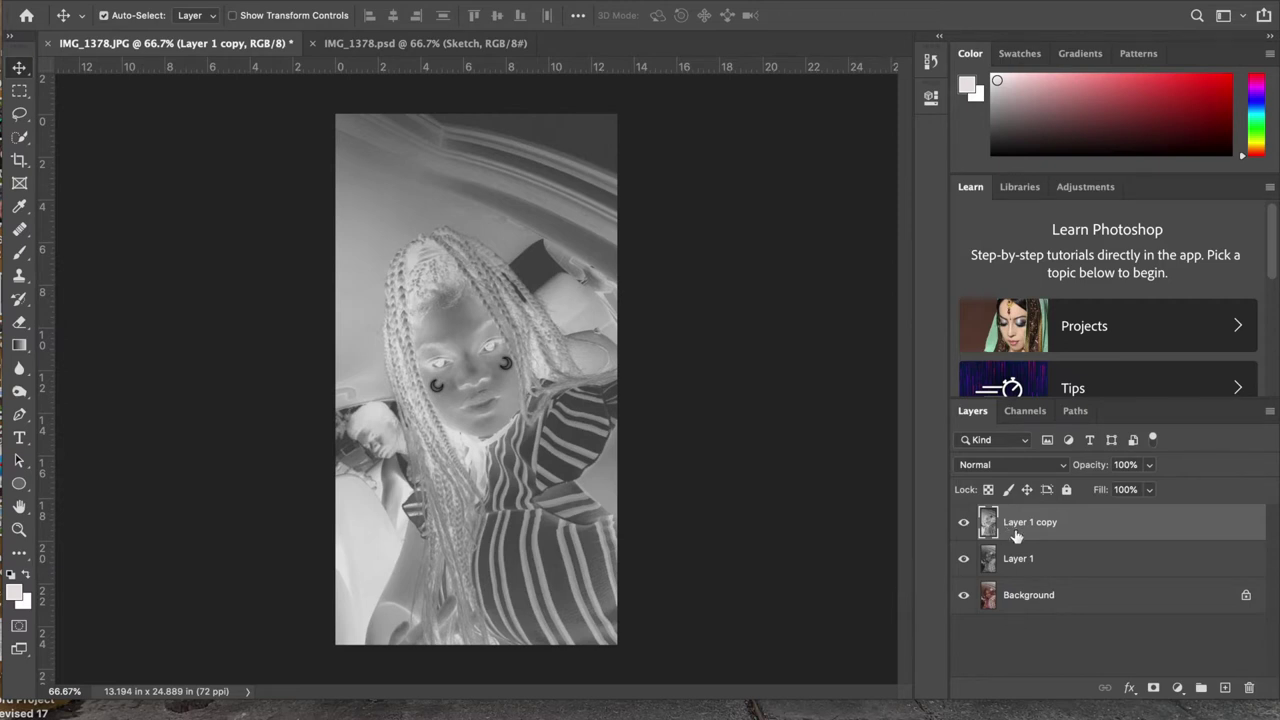
# Set the inverted copy's blend mode to Color Dodge.
pyautogui.click(1018, 464)
pyautogui.click(1111, 539)
pyautogui.click(1045, 465)
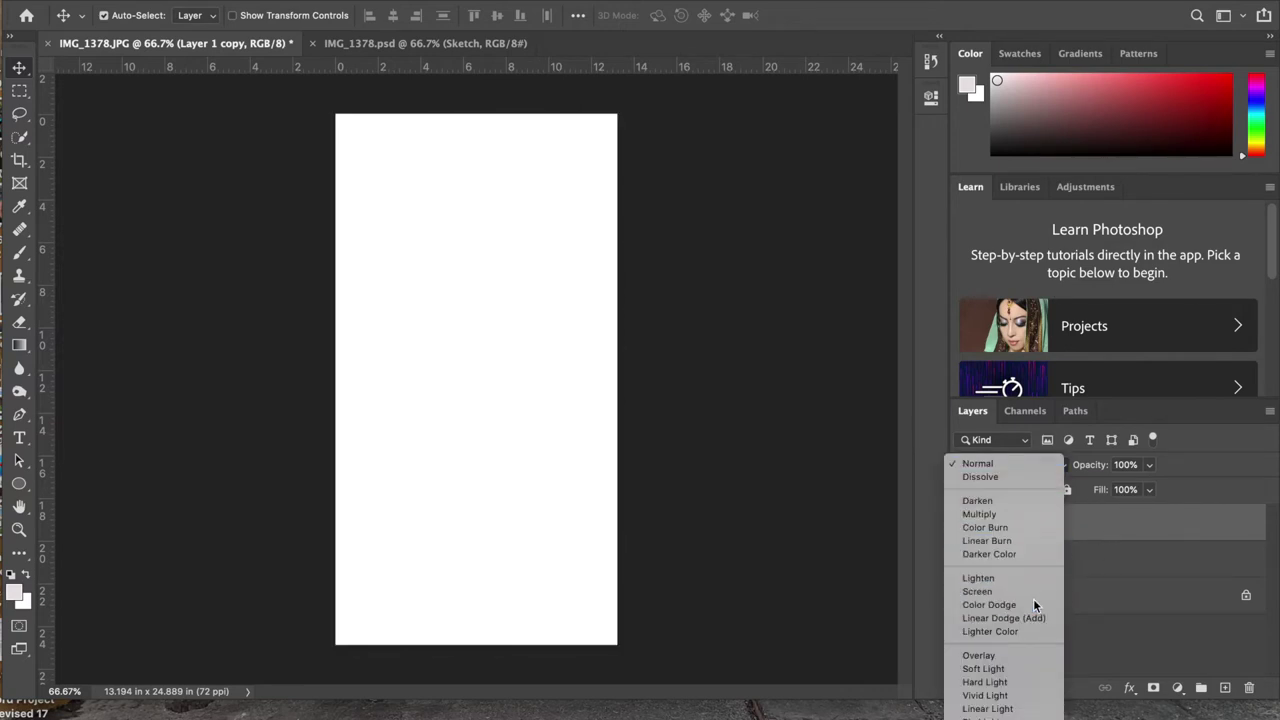
pyautogui.click(1035, 605)
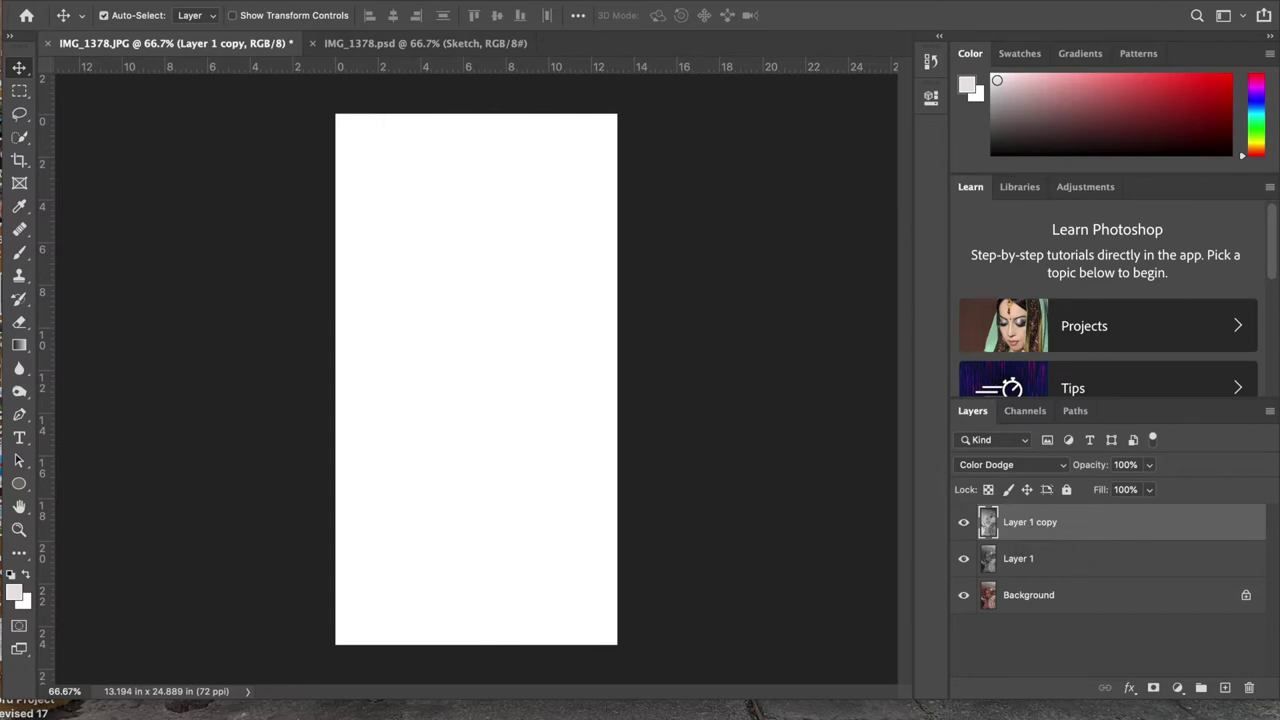
# Apply a Gaussian Blur with an 8-pixel radius to the sketch layer.
pyautogui.click(440, 0)
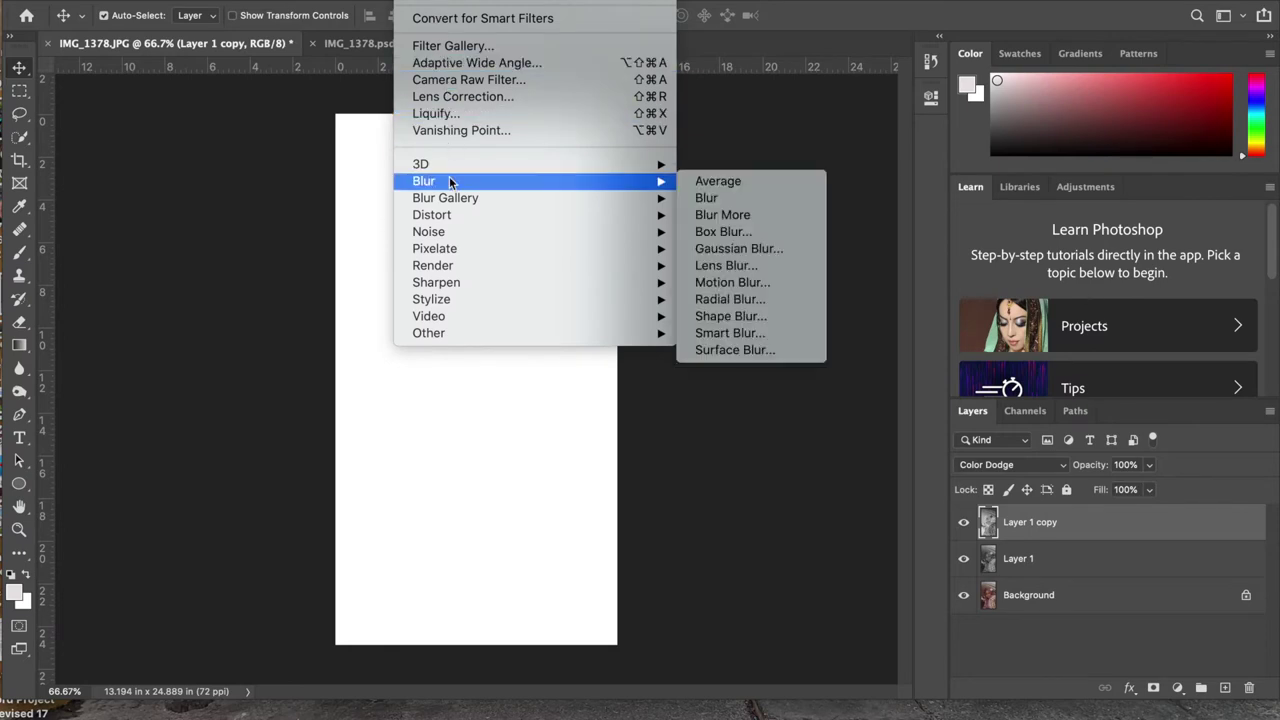
pyautogui.moveTo(650, 198)
pyautogui.click(733, 249)
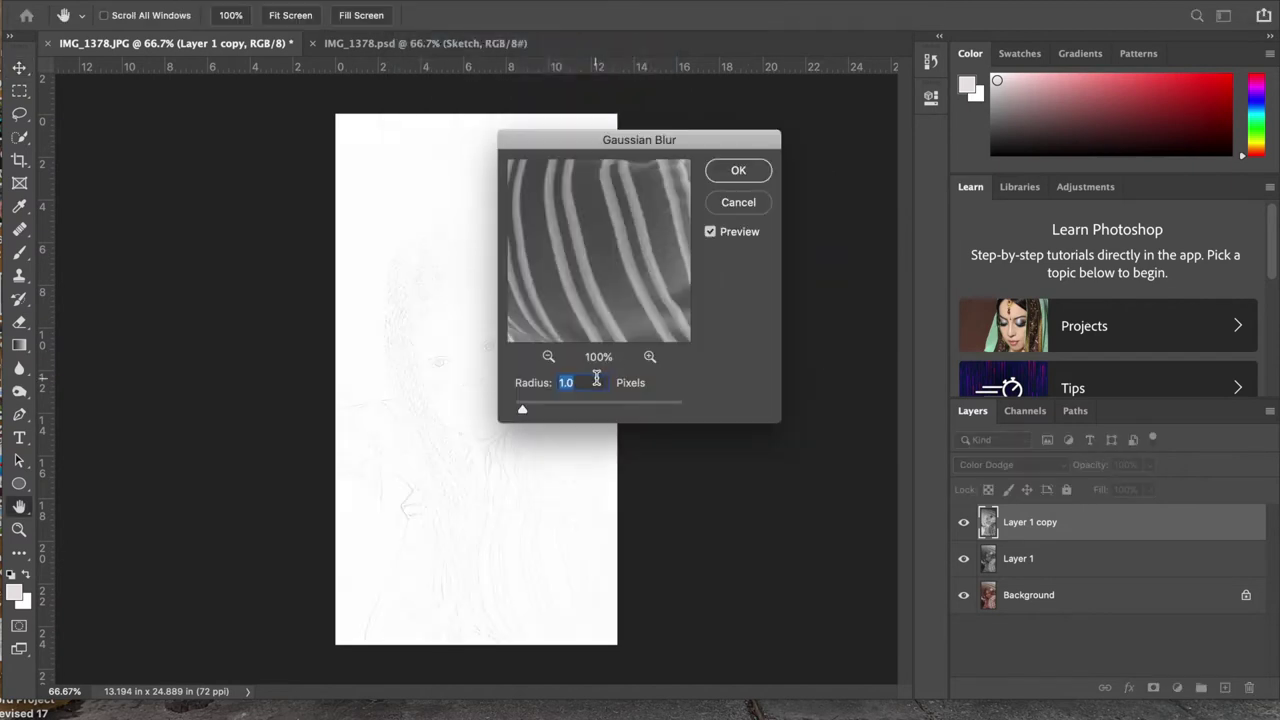
pyautogui.write('8')
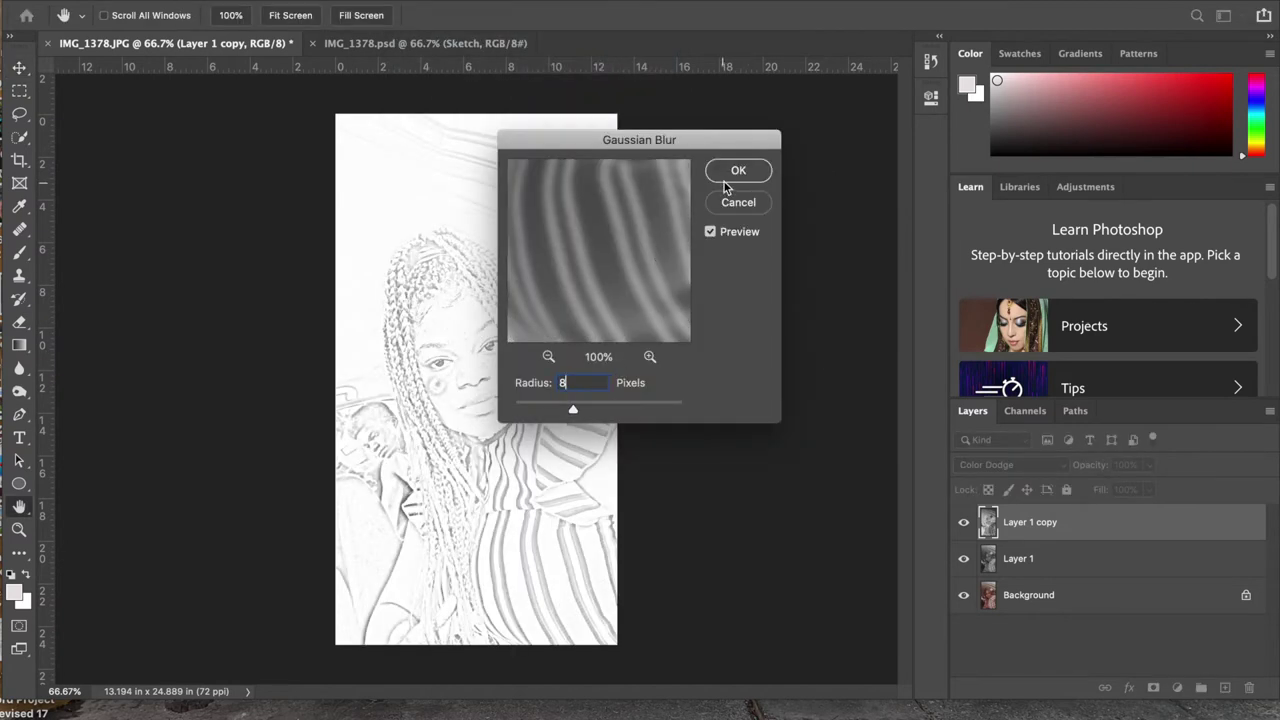
pyautogui.click(727, 169)
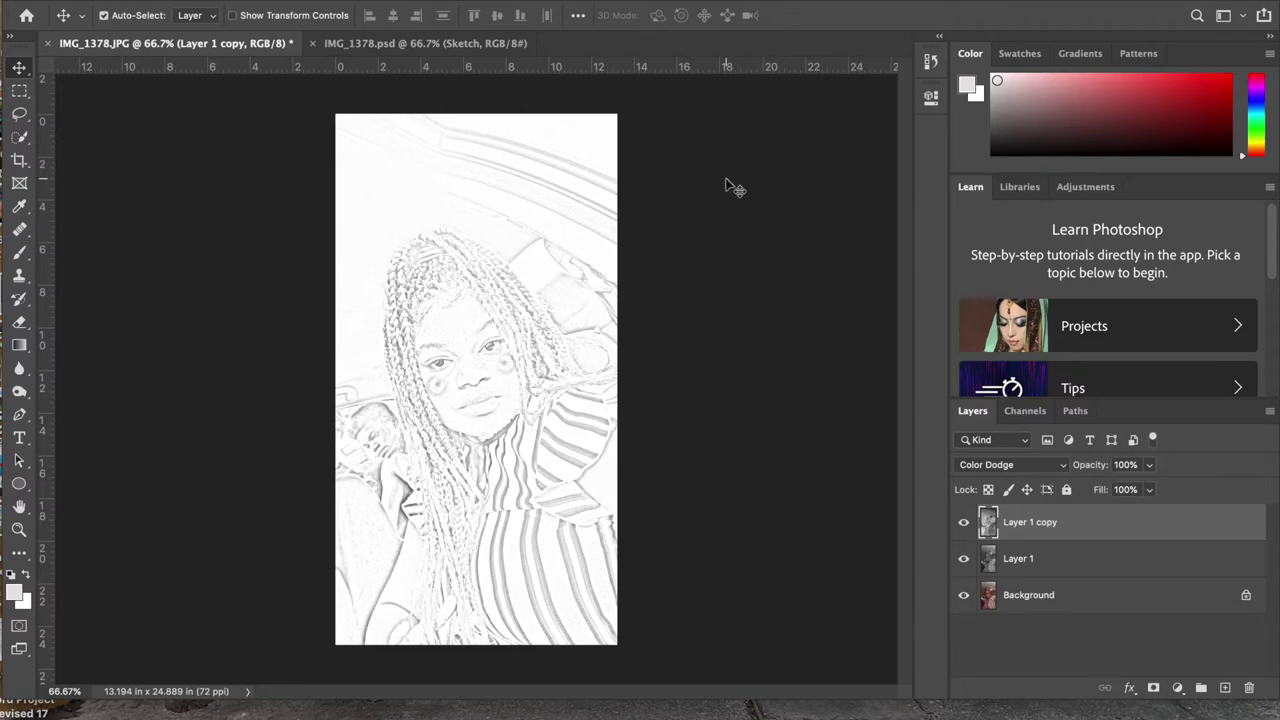
# Merge Layer 1 and the sketch layer into one layer.
pyautogui.keyDown('shift'); pyautogui.click(1040, 565); pyautogui.keyUp('shift')
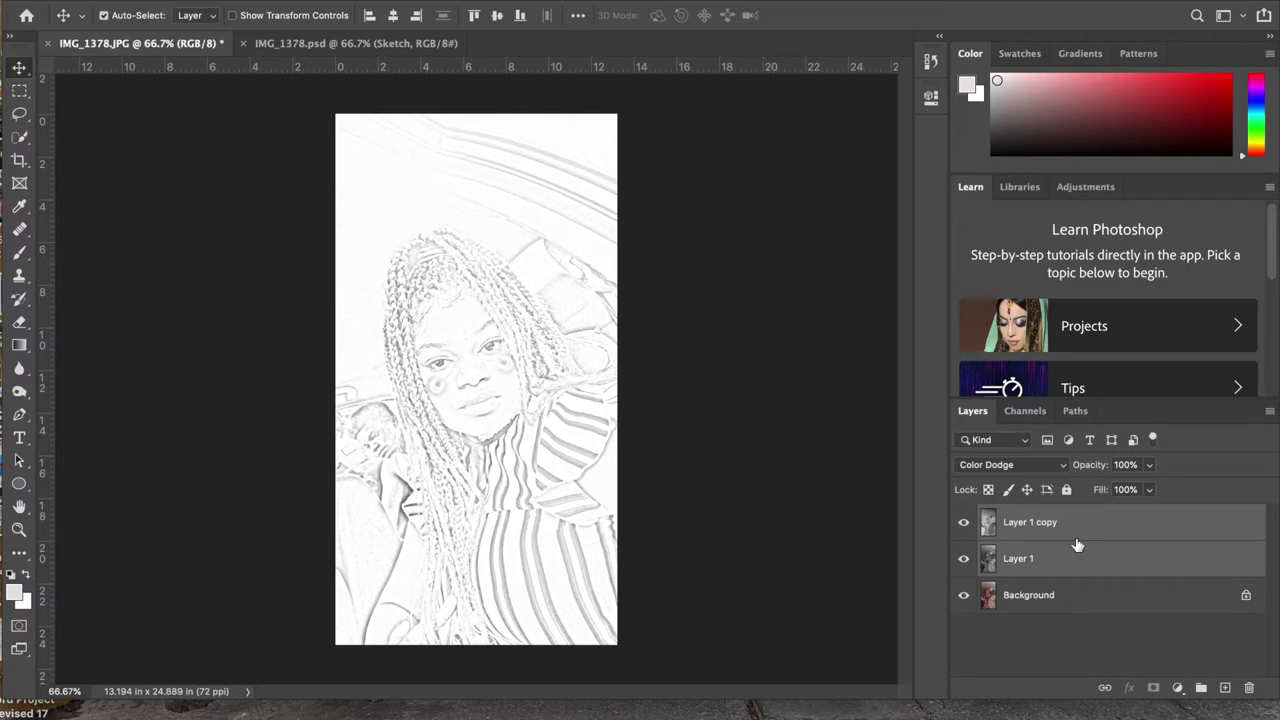
pyautogui.press('ctrl')
pyautogui.hotkey('ctrl', 'e')
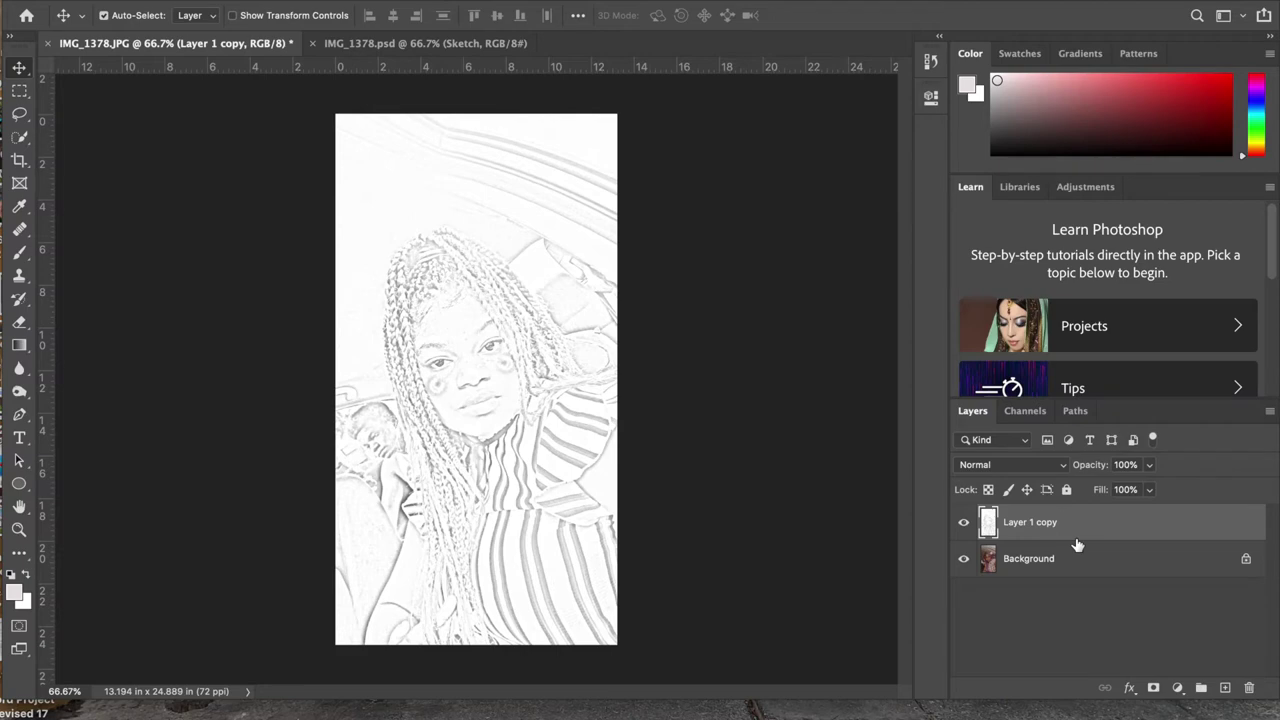
# Duplicate the merged sketch in Multiply mode, adding copies up to Layer 1 copy 5.
pyautogui.press('super+j')
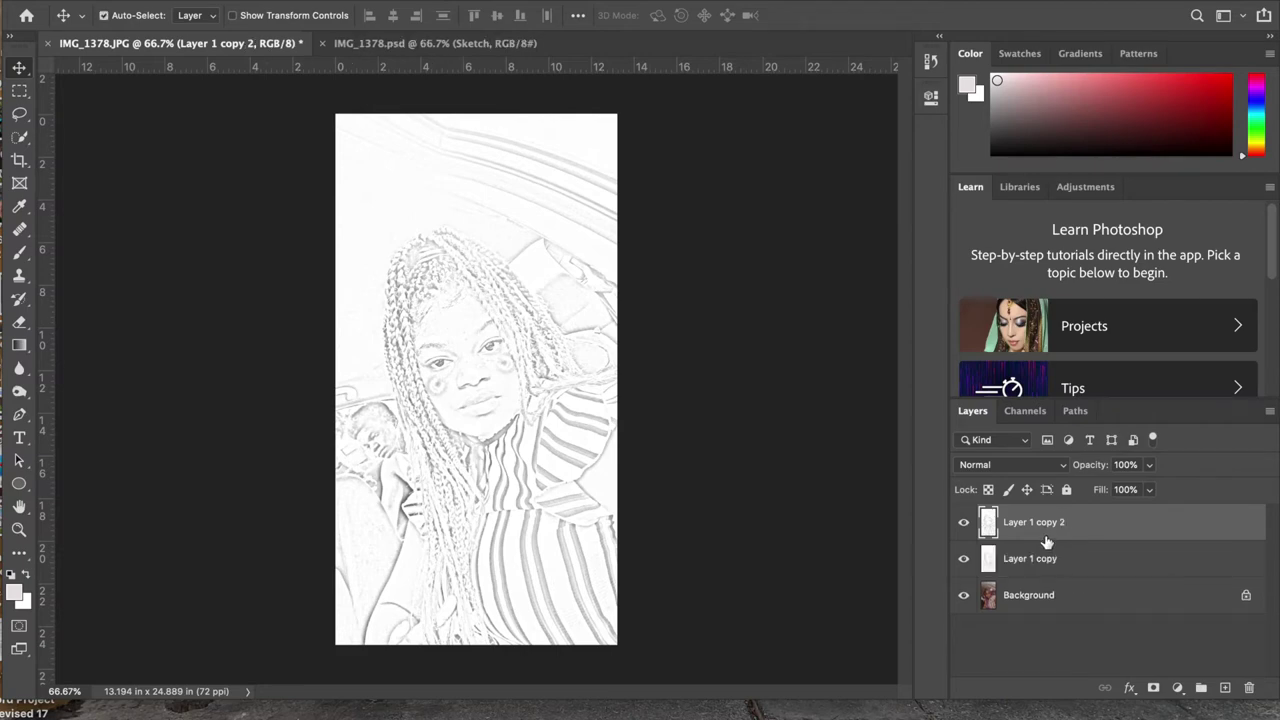
pyautogui.click(1045, 472)
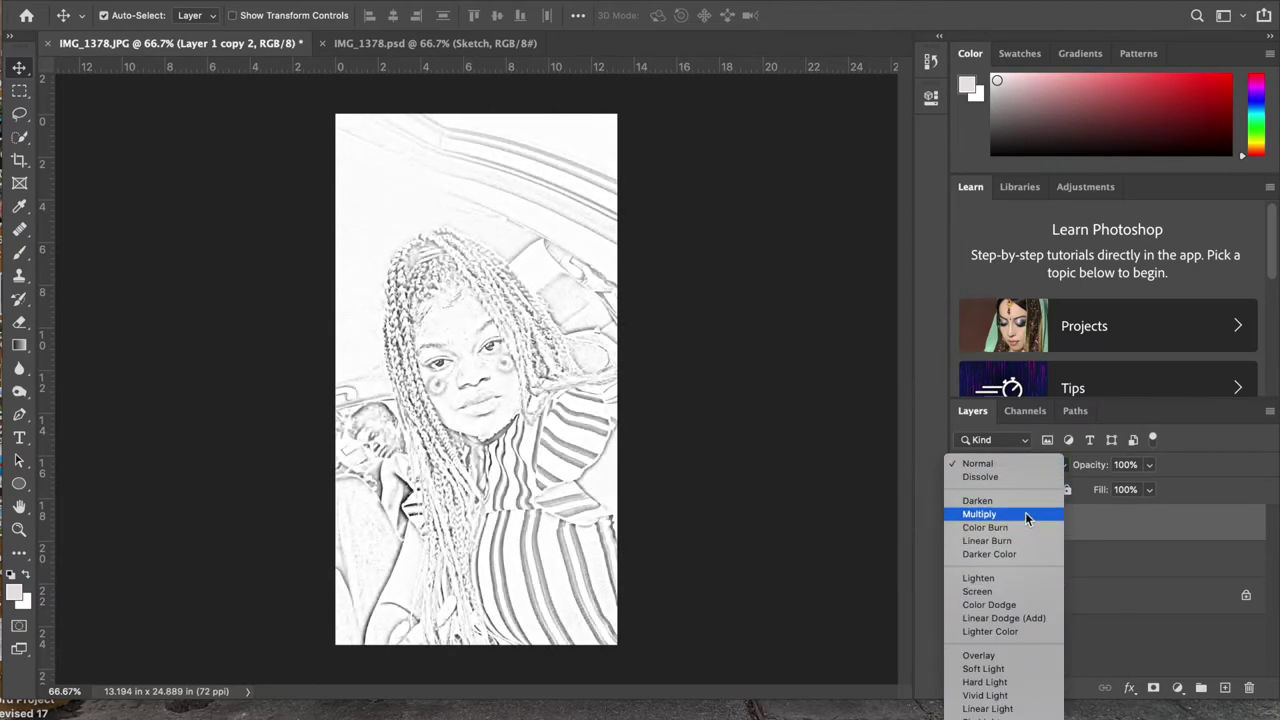
pyautogui.click(1025, 514)
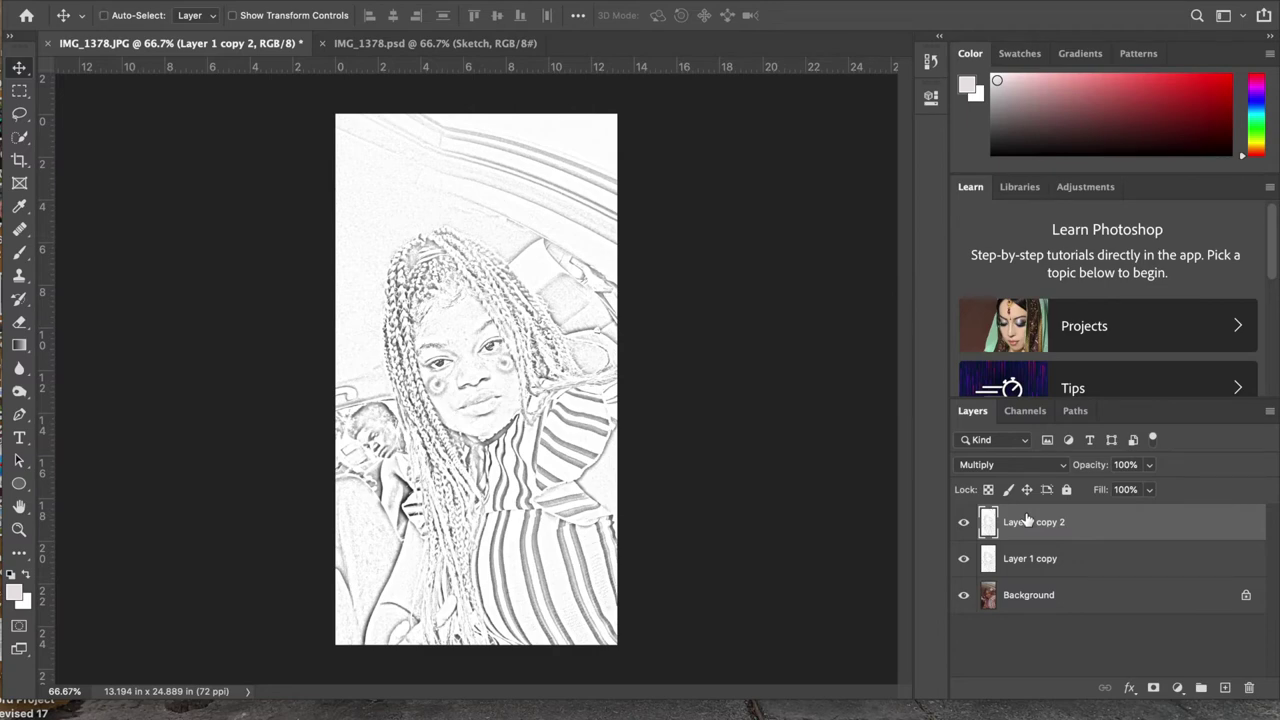
pyautogui.press('super+j')
pyautogui.press('super+j')
pyautogui.press('super+j')
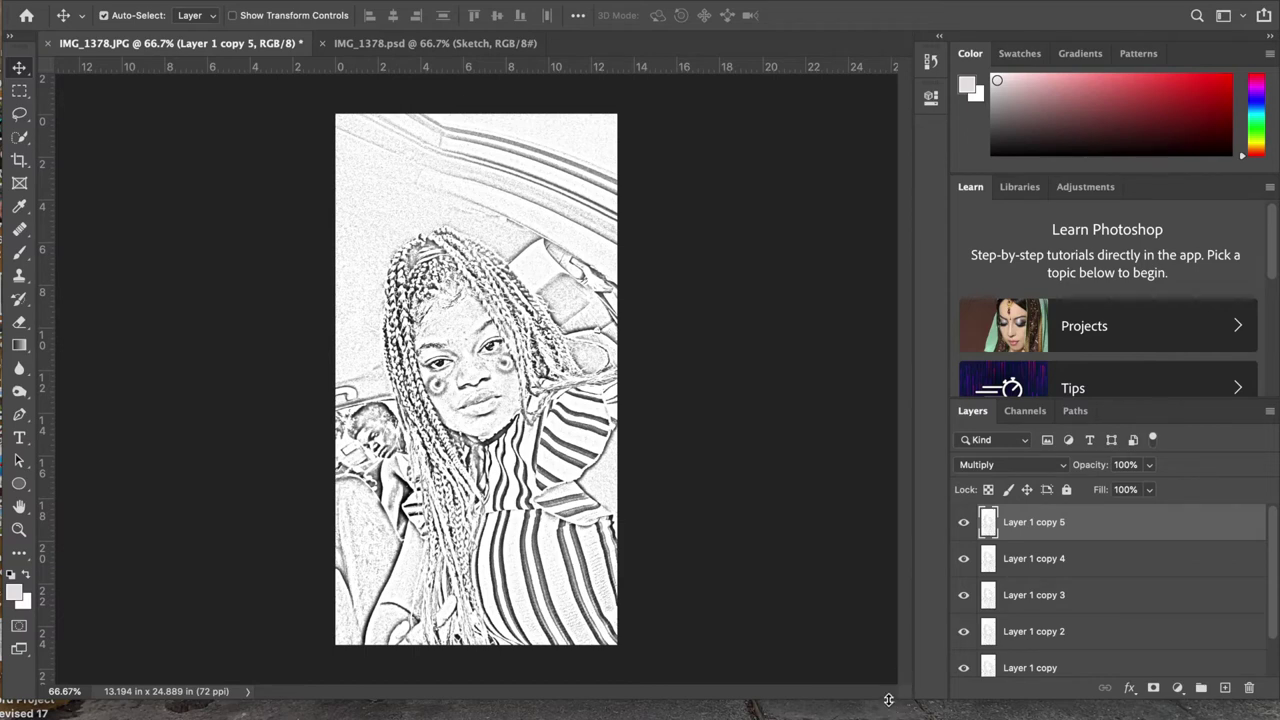
pyautogui.moveTo(889, 703); pyautogui.dragTo(889, 719)
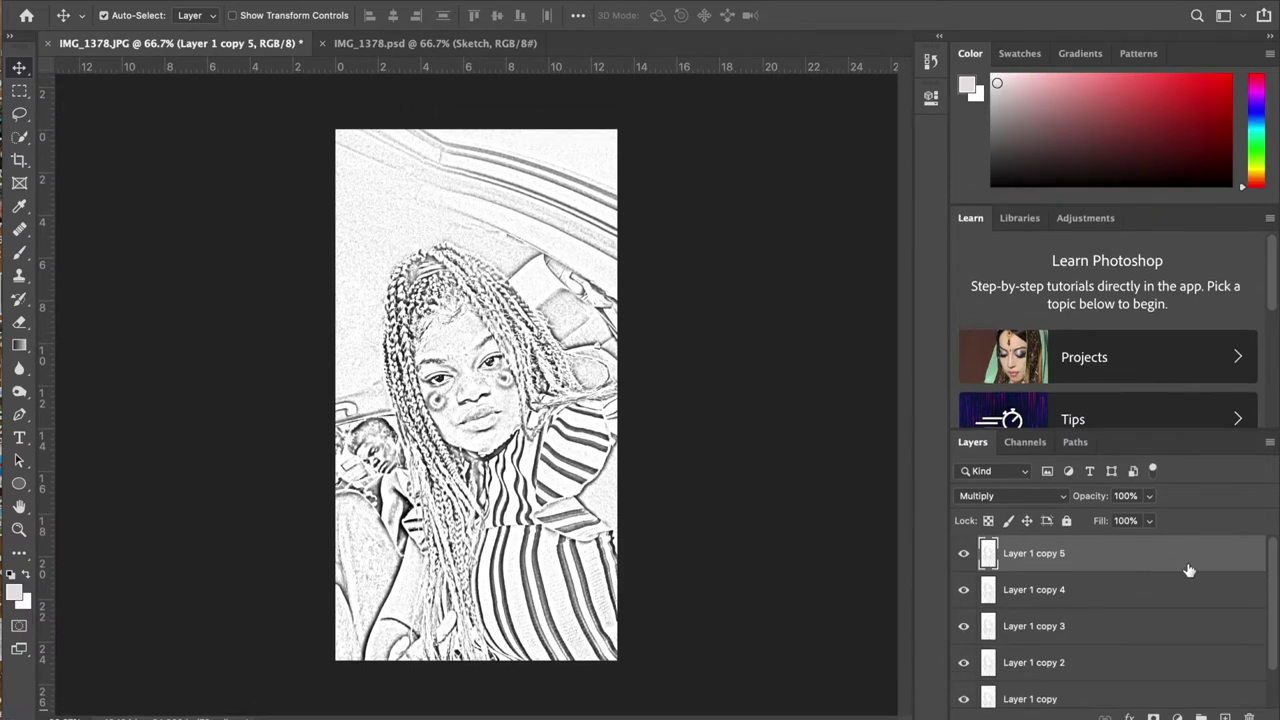
# Merge the four Multiply copies of Layer 1 into a single layer.
pyautogui.scroll(-2, 1190, 585)
pyautogui.scroll(2, 1190, 600)
pyautogui.scroll(-1, 1158, 580)
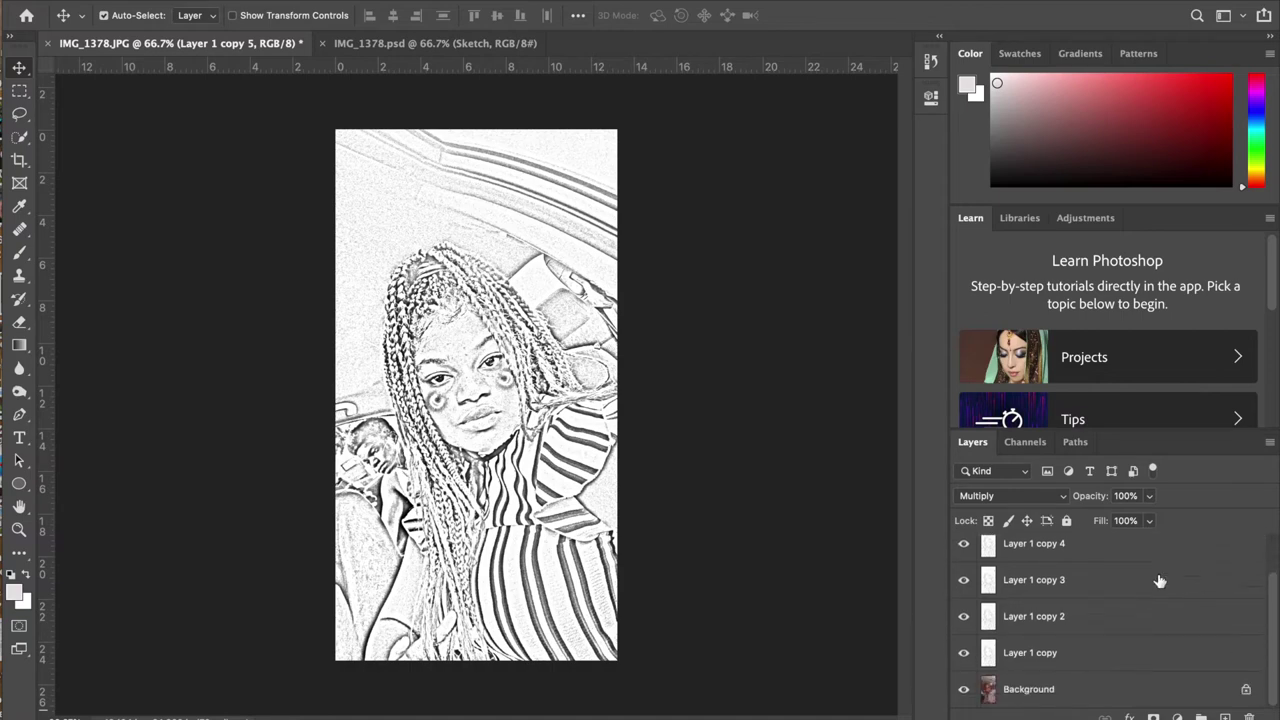
pyautogui.scroll(1, 1160, 582)
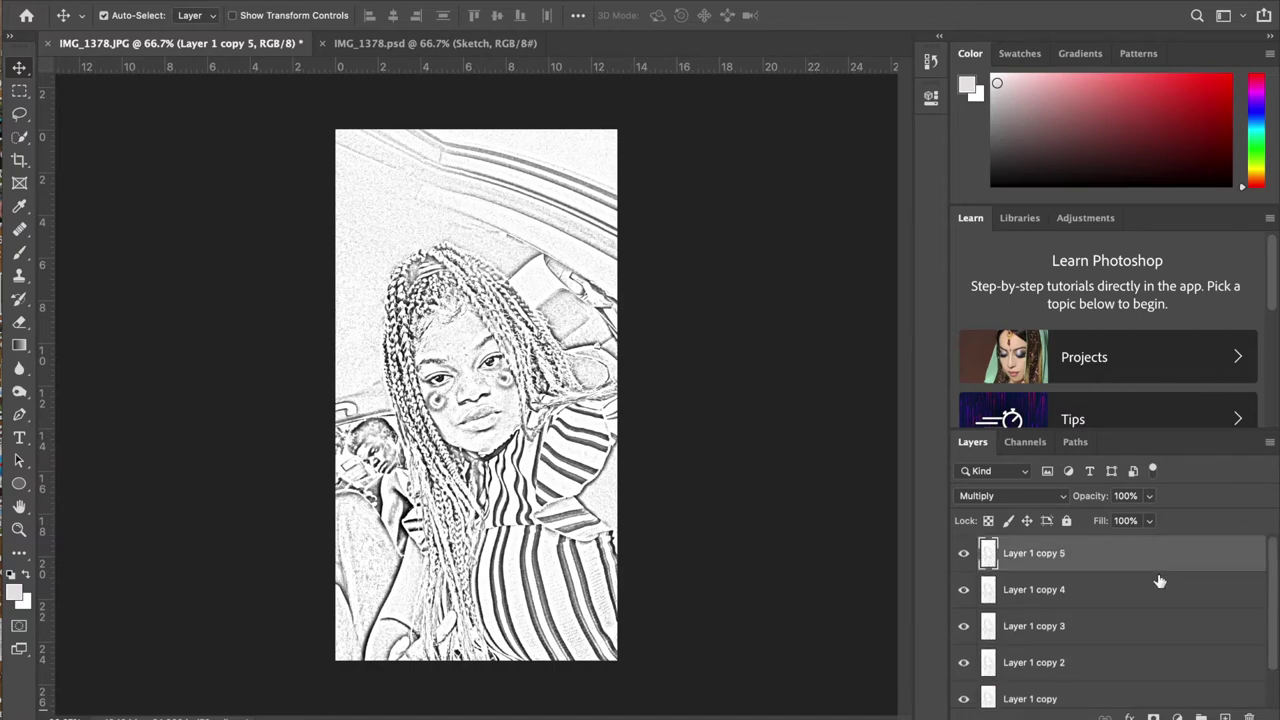
pyautogui.scroll(-1, 1155, 590)
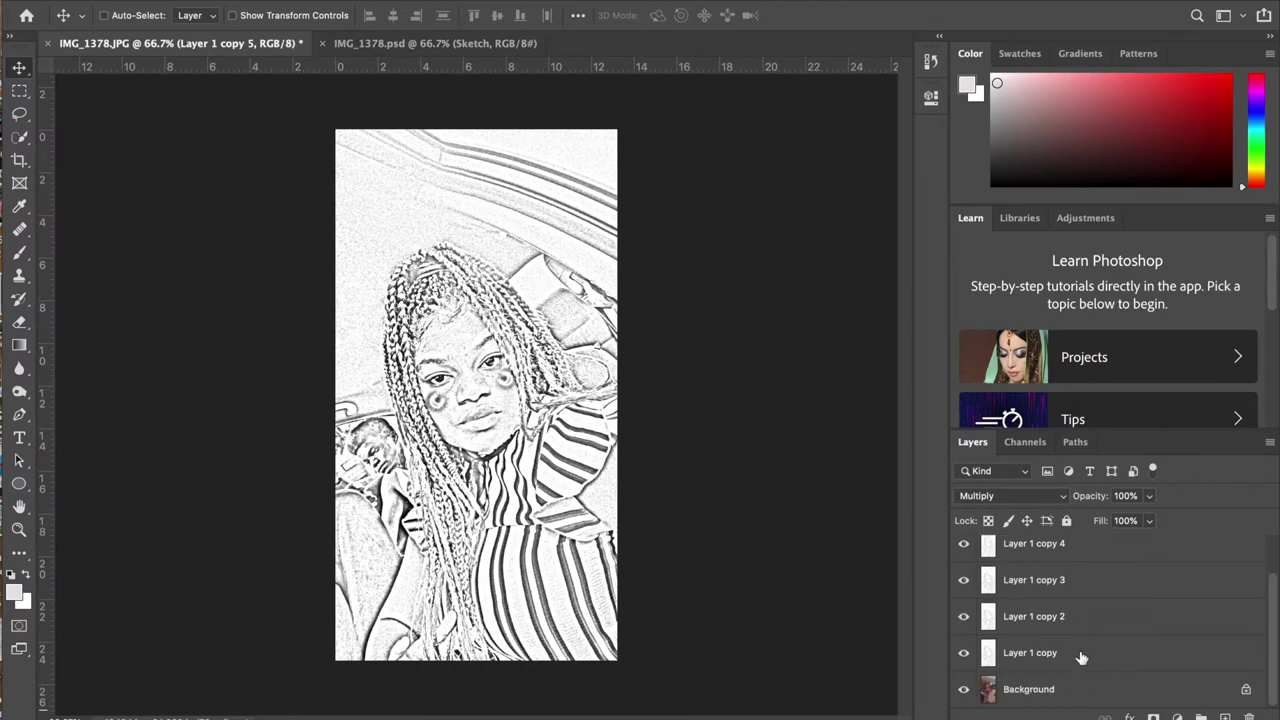
pyautogui.scroll(1, 1081, 655)
pyautogui.keyDown('shift'); pyautogui.click(1087, 605); pyautogui.keyUp('shift')
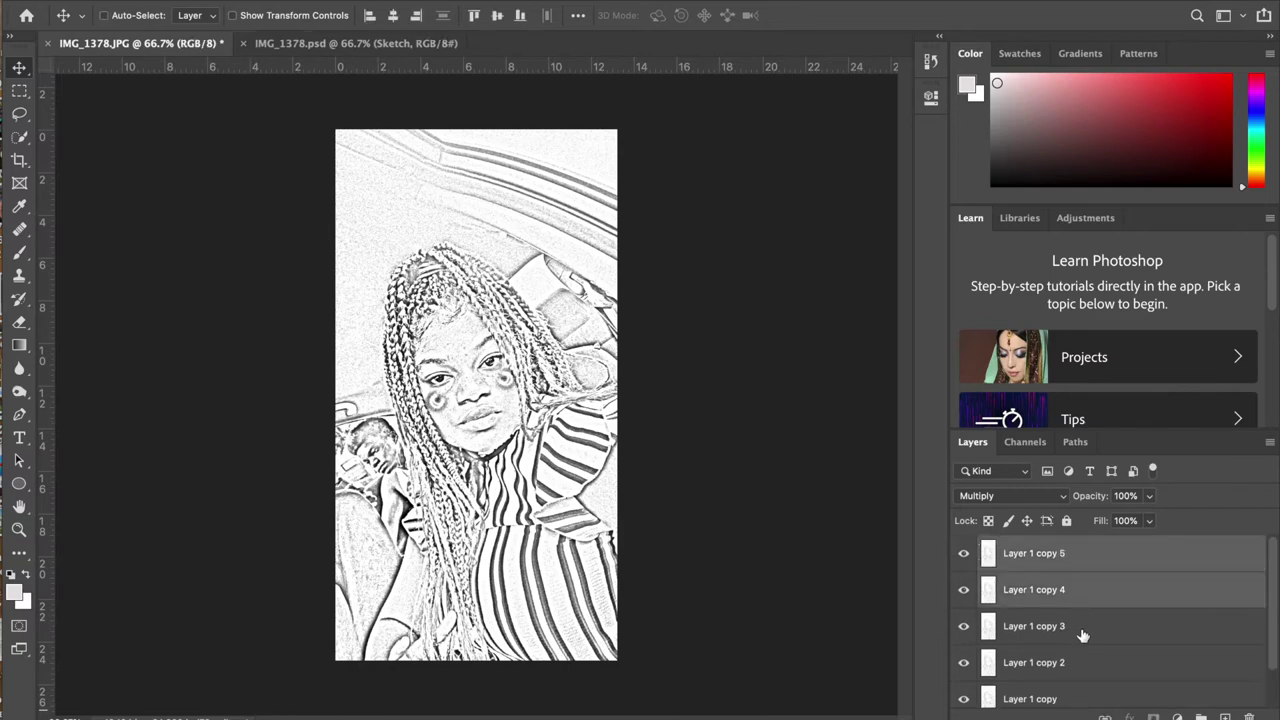
pyautogui.keyDown('shift'); pyautogui.click(1084, 630); pyautogui.keyUp('shift')
pyautogui.keyDown('shift'); pyautogui.click(1083, 662); pyautogui.keyUp('shift')
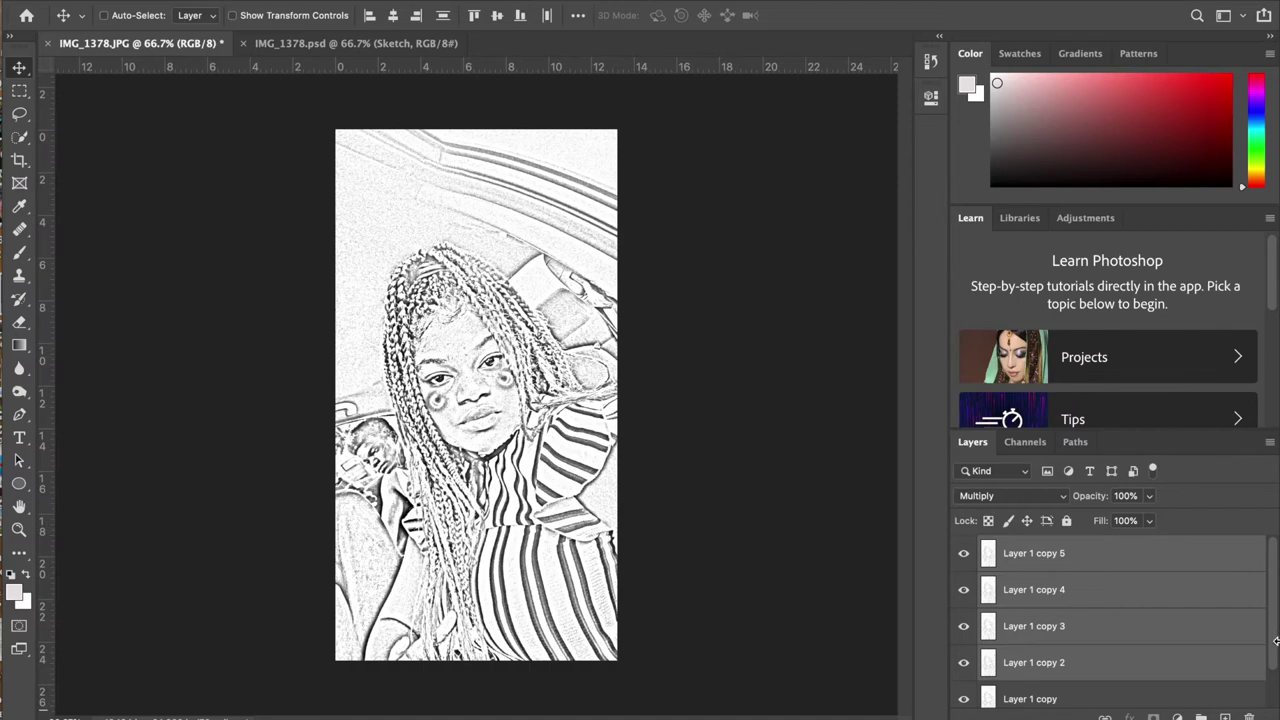
pyautogui.scroll(-1, 1275, 650)
pyautogui.keyDown('shift'); pyautogui.click(1240, 664); pyautogui.keyUp('shift')
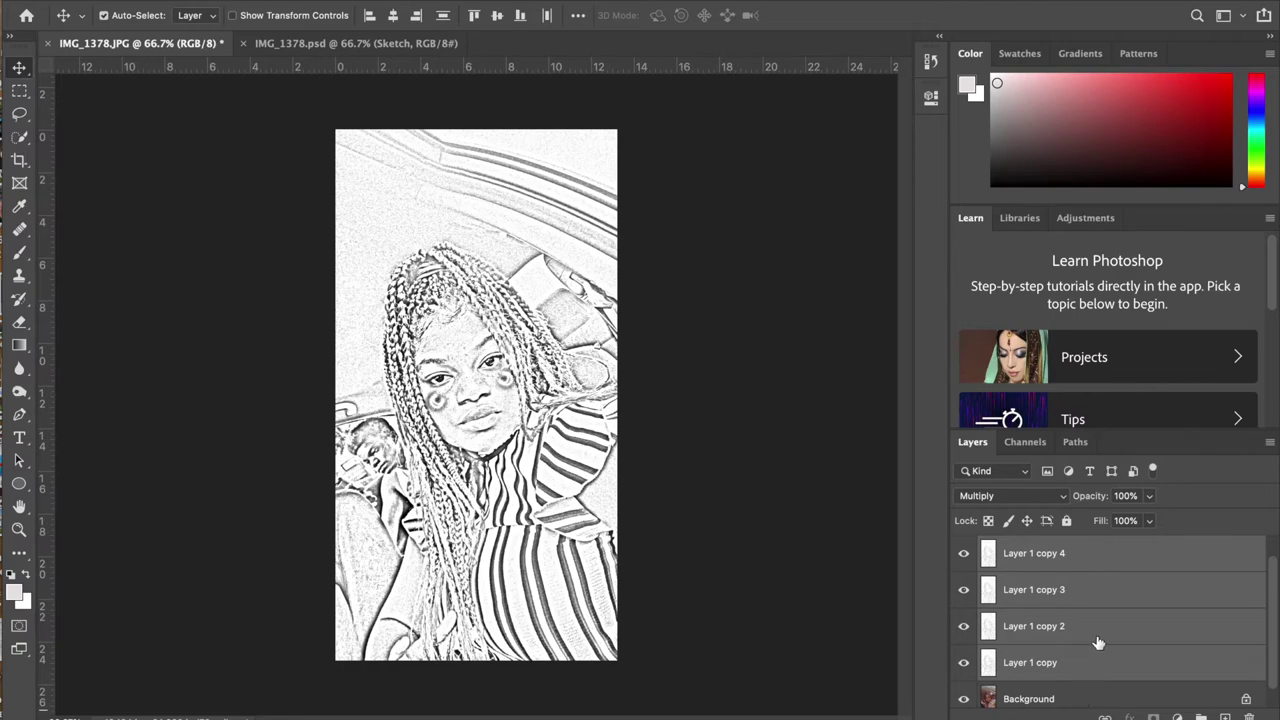
pyautogui.press('ctrl')
pyautogui.hotkey('ctrl', 'e')
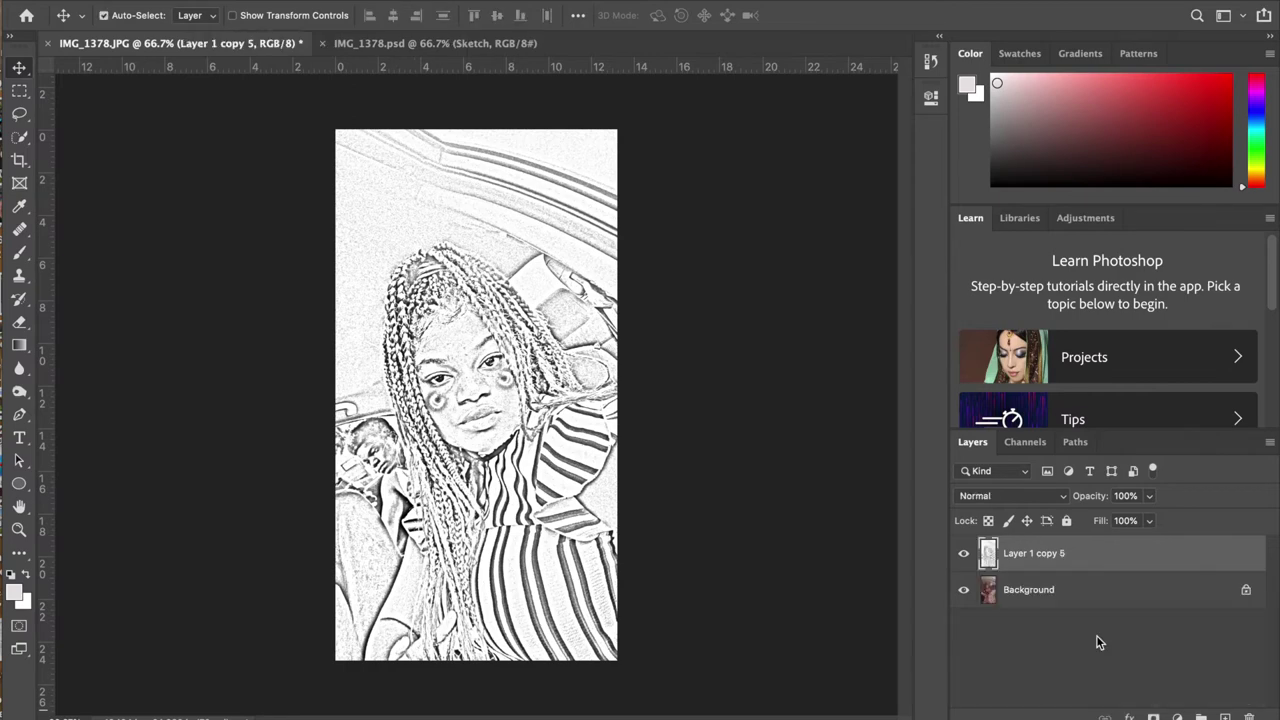
# Rename the merged layer to 'Sketch'.
pyautogui.doubleClick(1051, 557)
pyautogui.write('Sketch')
pyautogui.press('Return')
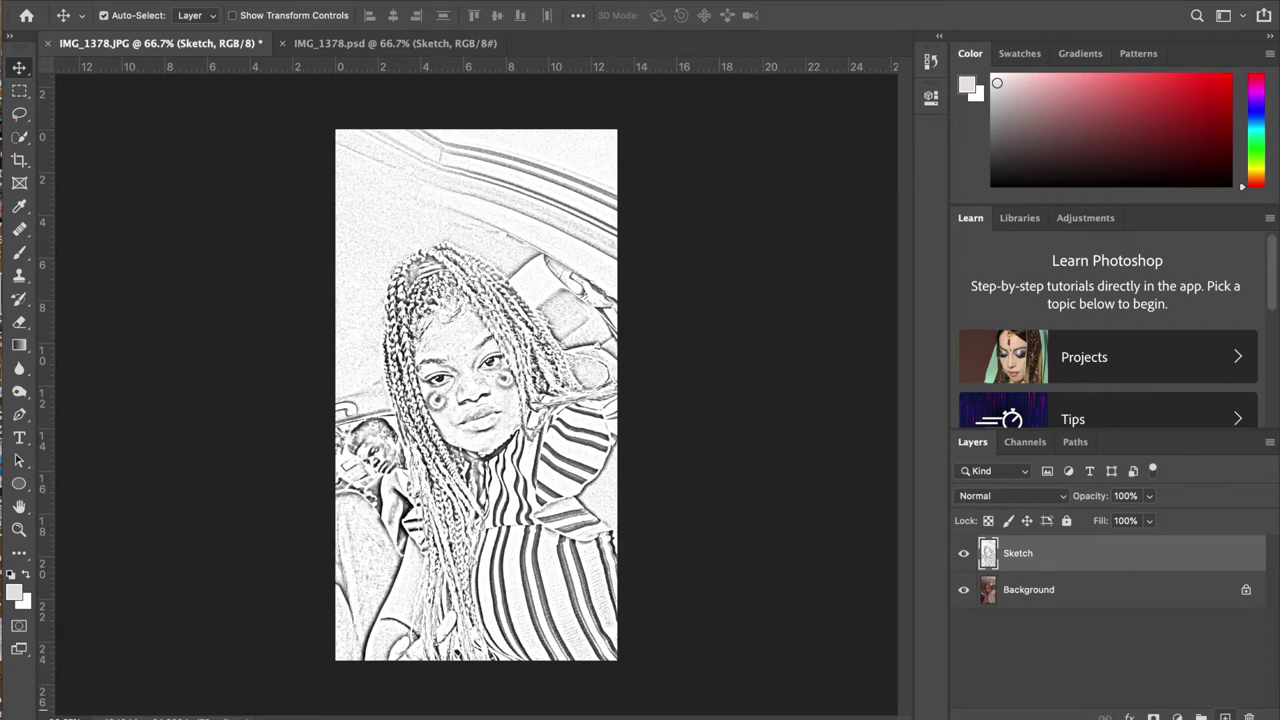
# Add a new layer below Sketch and fill it with solid white.
pyautogui.hotkey('ctrl', 'shift', 'alt', 'n')
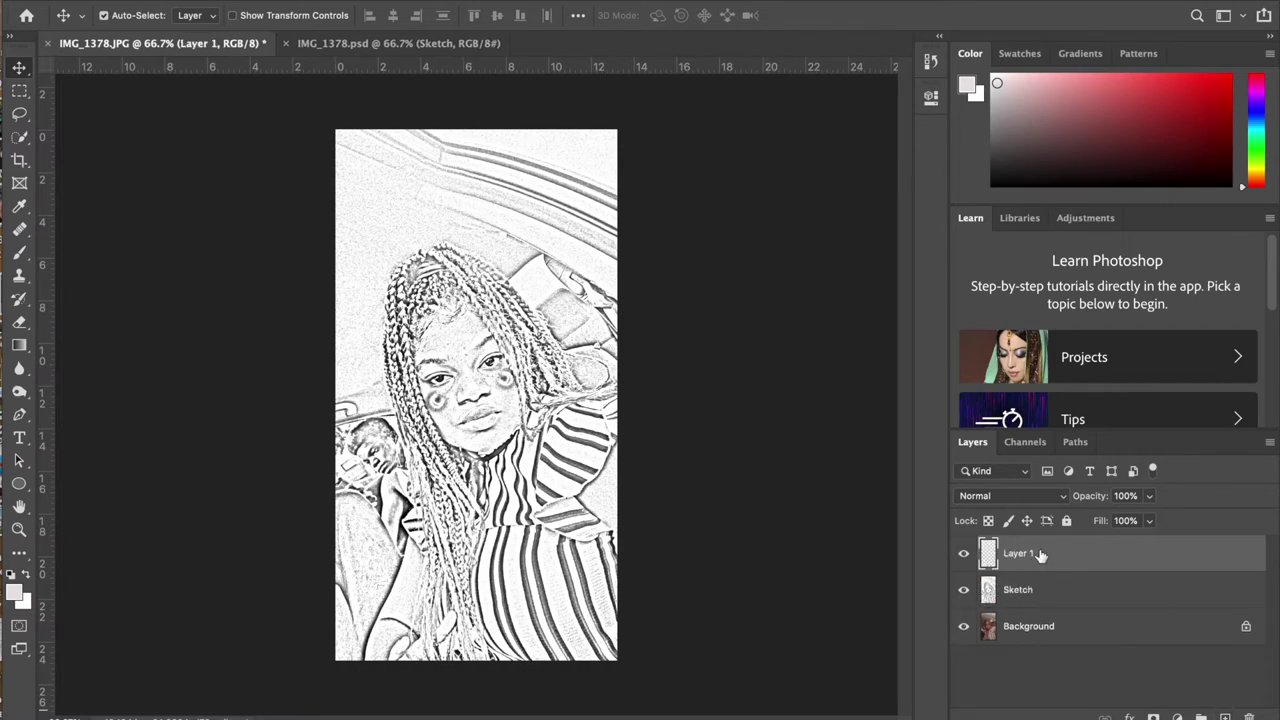
pyautogui.moveTo(1040, 555); pyautogui.dragTo(1034, 591)
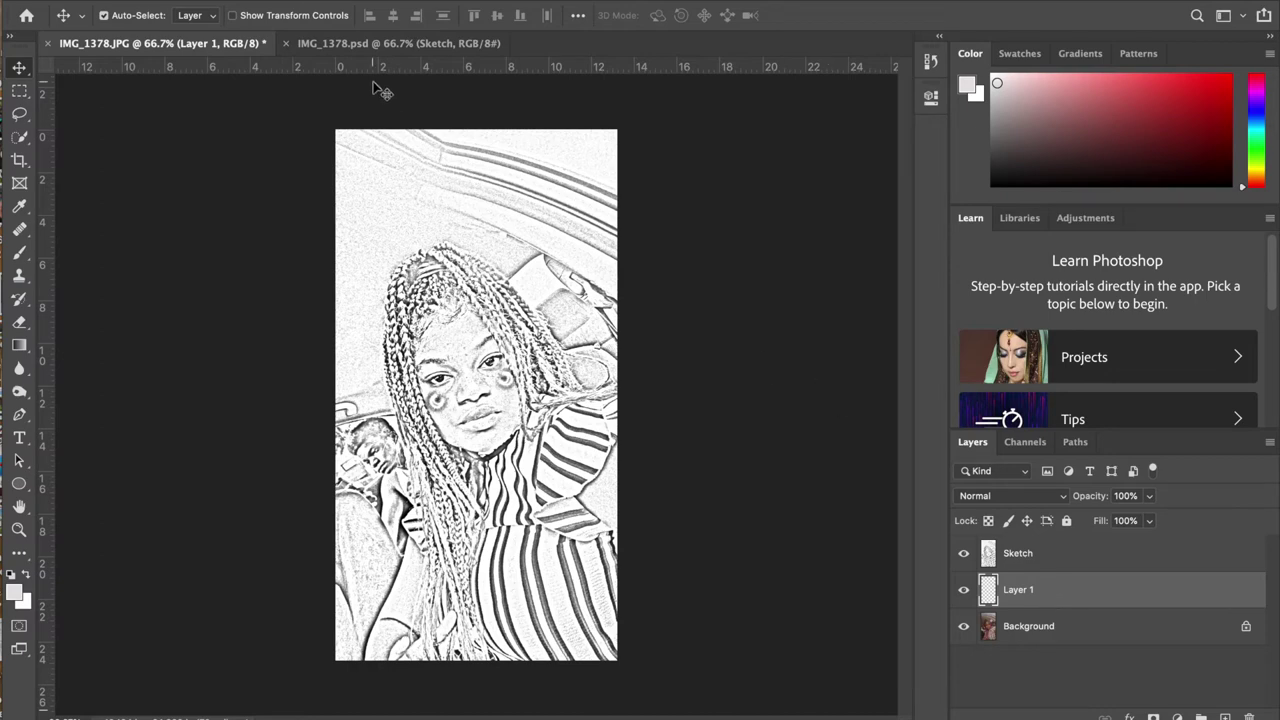
pyautogui.click(178, 0)
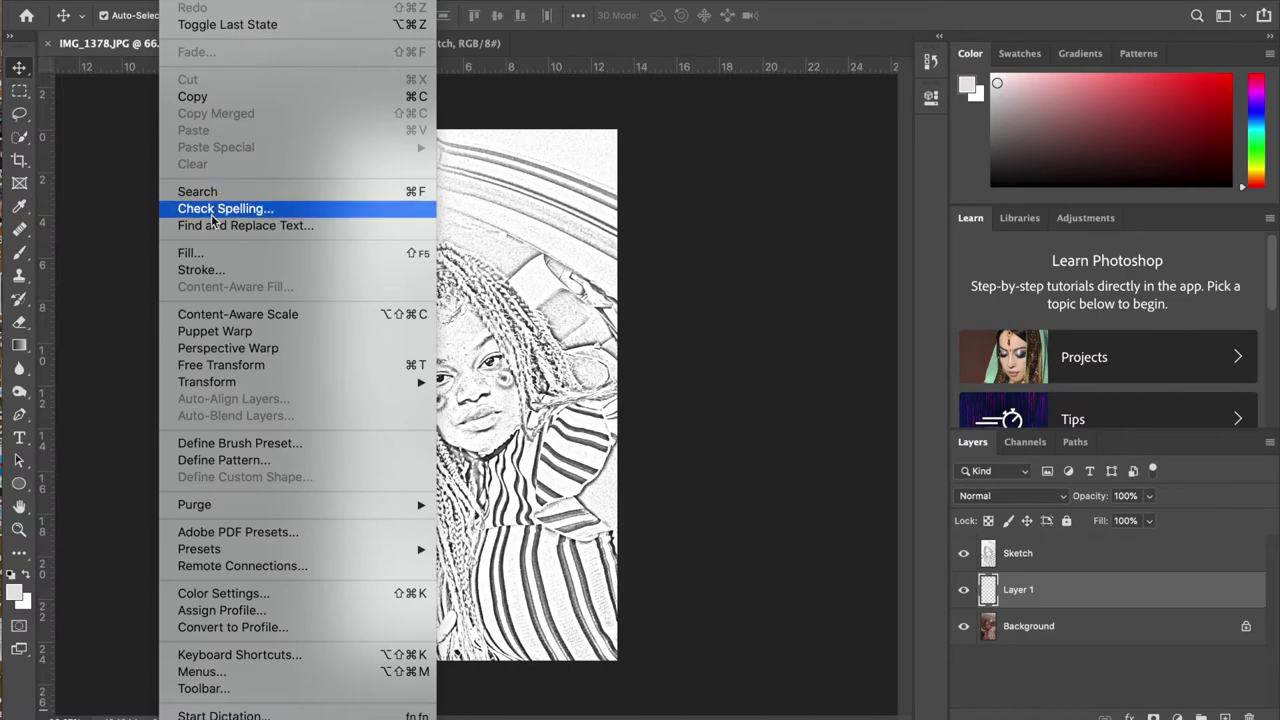
pyautogui.click(210, 254)
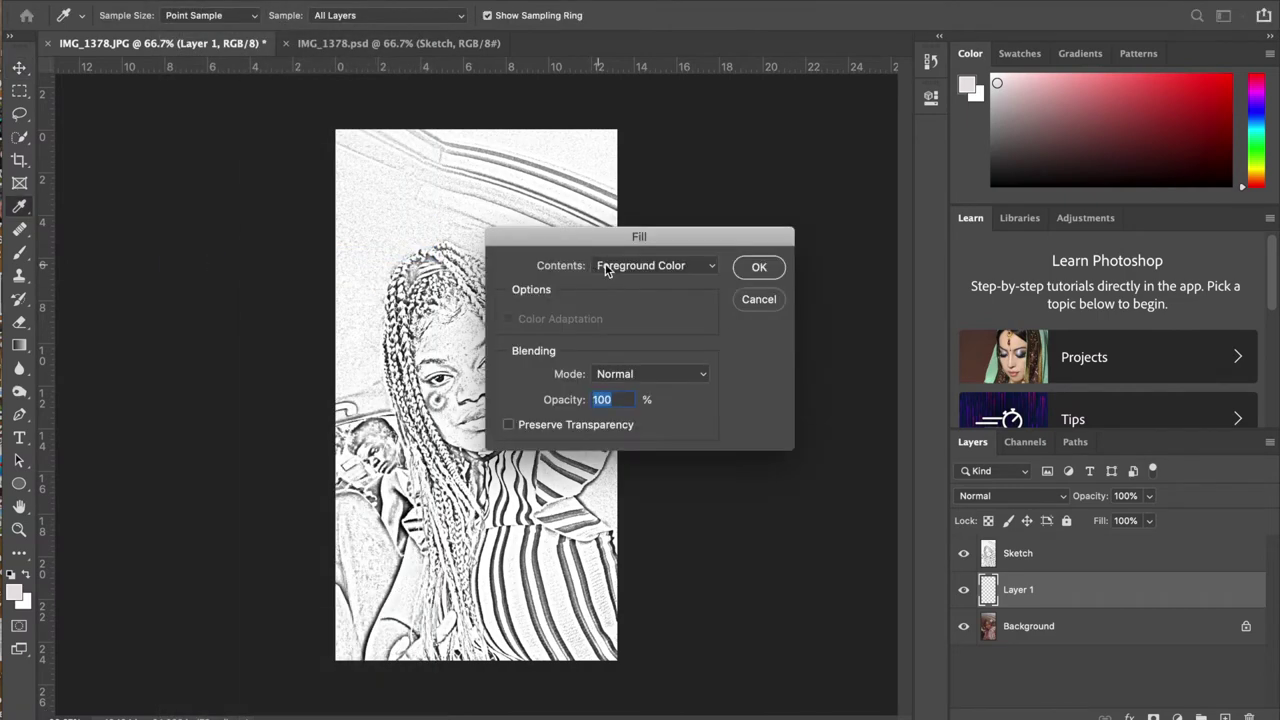
pyautogui.click(634, 268)
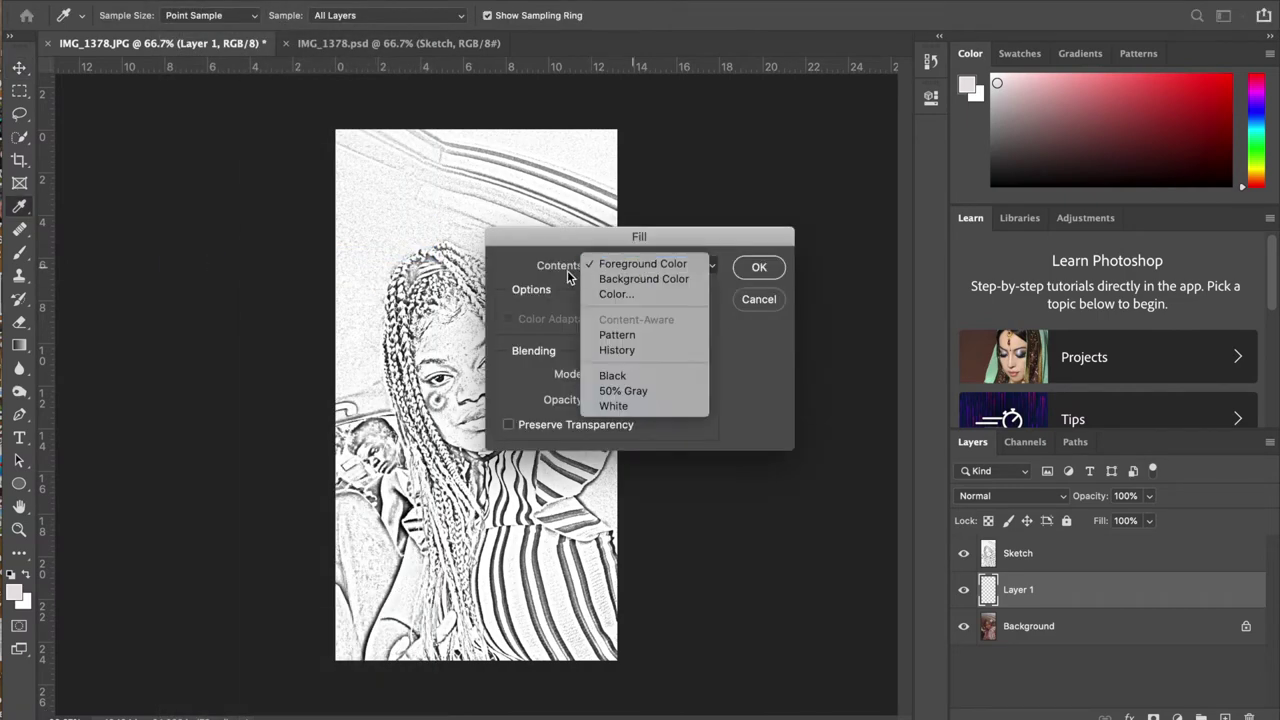
pyautogui.click(614, 406)
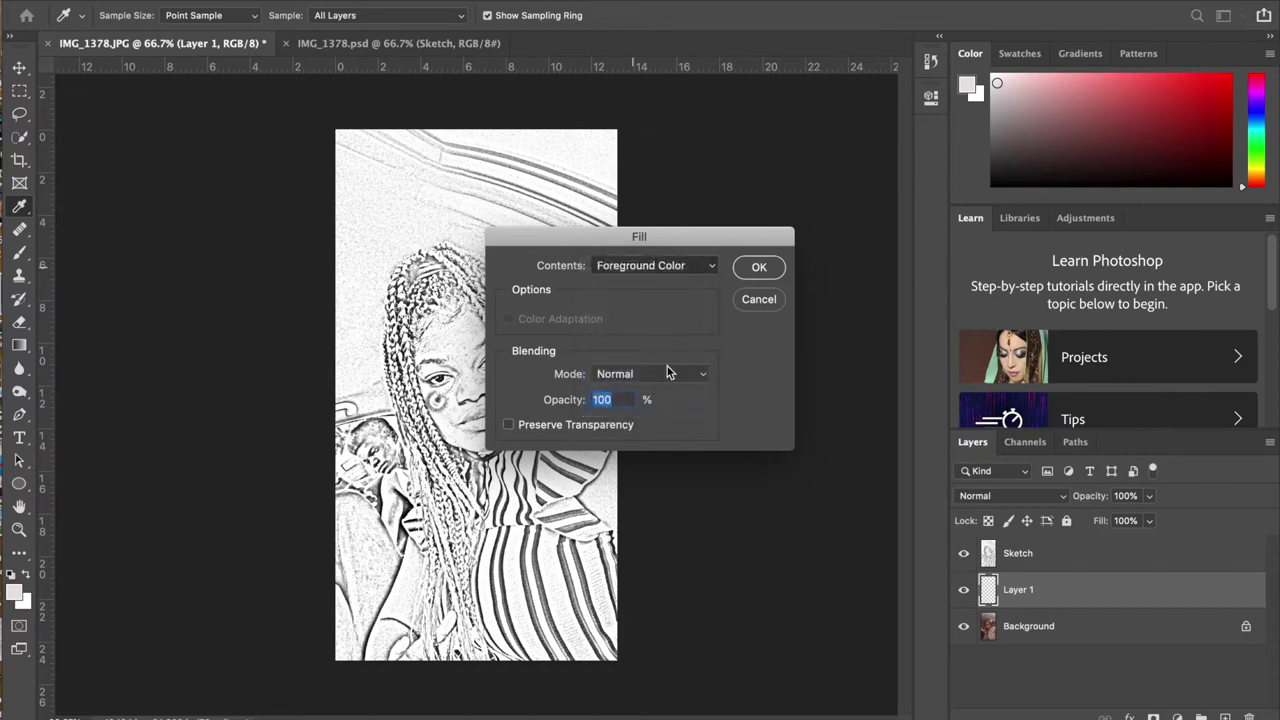
pyautogui.click(752, 270)
pyautogui.press('v')
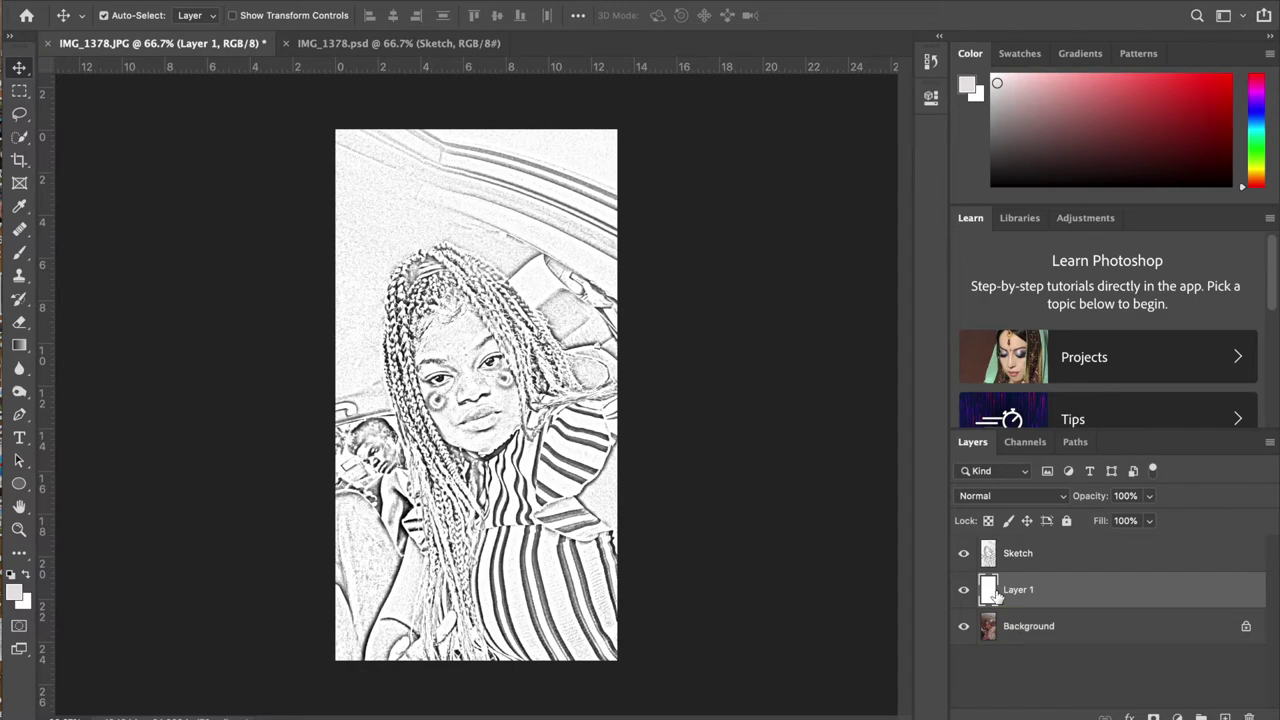
pyautogui.click(1052, 570)
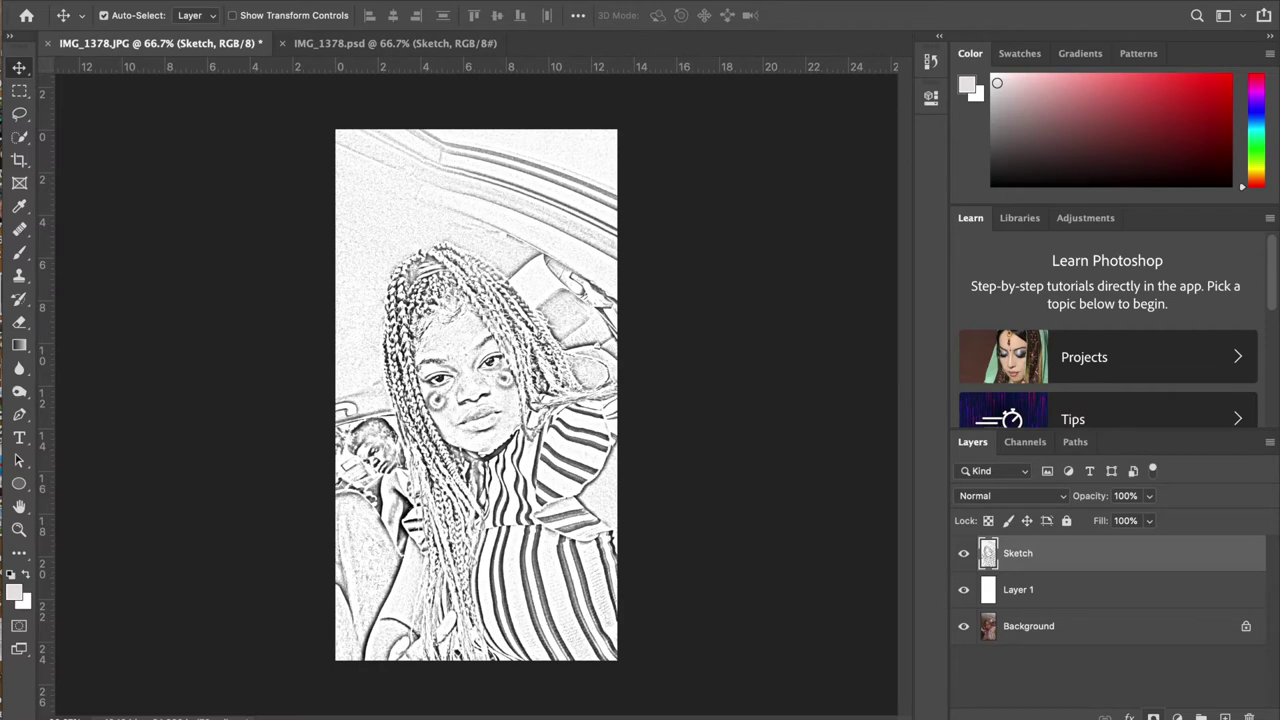
# Add a white layer mask to the Sketch layer.
pyautogui.click(1153, 717)
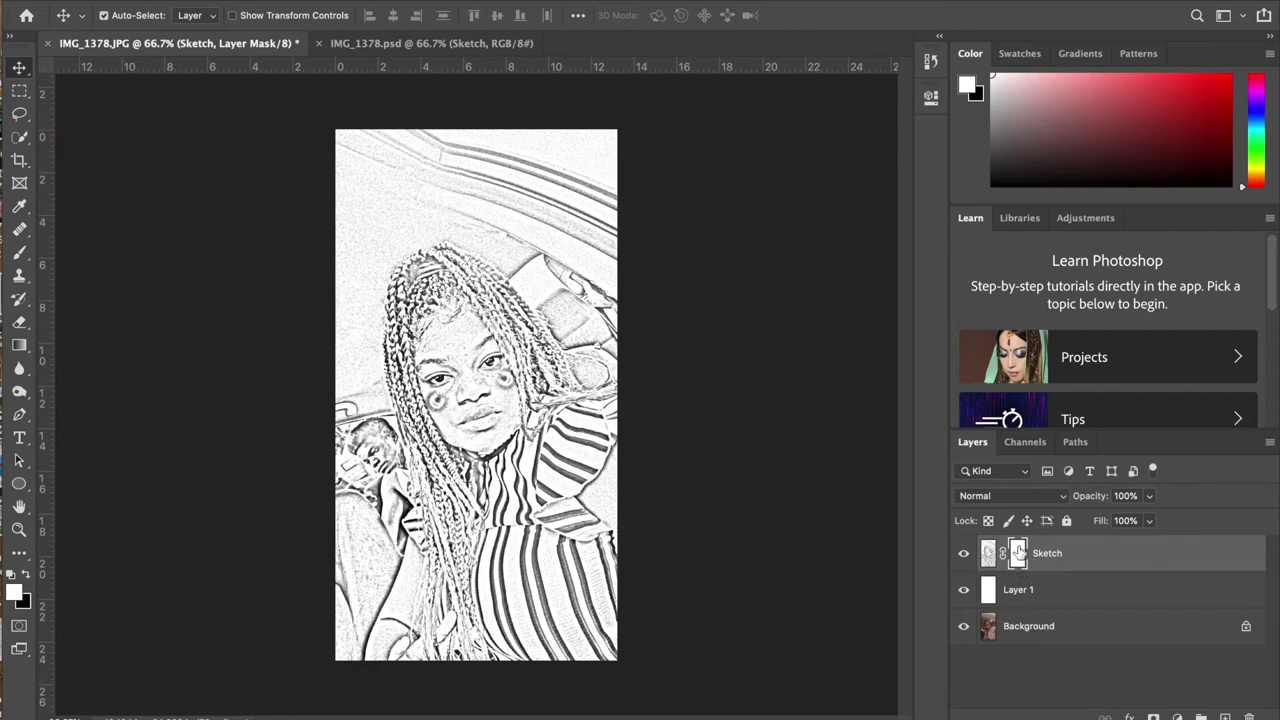
# Paint black with an 80-pixel brush on the Sketch mask over the upper-right background.
pyautogui.click(19, 254)
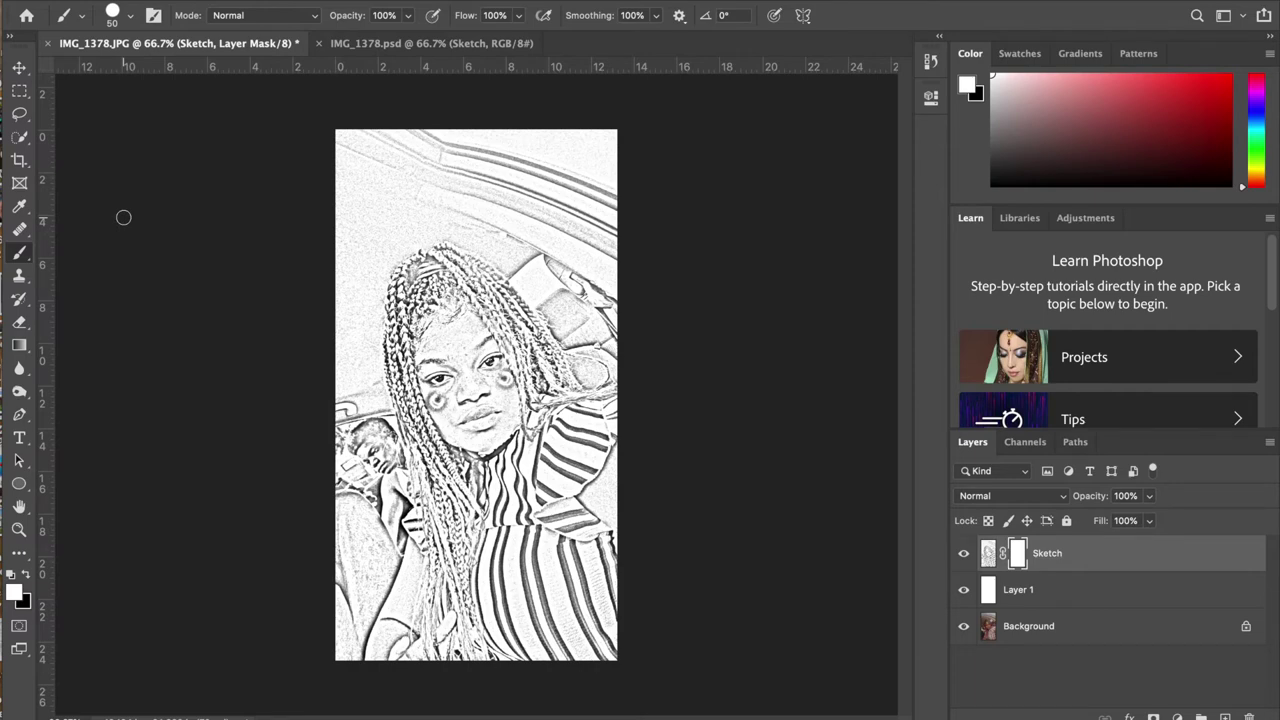
pyautogui.press('x')
pyautogui.press('x')
pyautogui.press('x')
pyautogui.press(']')
pyautogui.press(']')
pyautogui.moveTo(481, 174)
pyautogui.mouseDown()
pyautogui.moveTo(454, 188)
pyautogui.moveTo(480, 180)
pyautogui.moveTo(441, 168)
pyautogui.moveTo(490, 134)
pyautogui.moveTo(457, 135)
pyautogui.moveTo(549, 126)
pyautogui.moveTo(492, 152)
pyautogui.moveTo(547, 160)
pyautogui.moveTo(487, 152)
pyautogui.moveTo(462, 174)
pyautogui.moveTo(612, 140)
pyautogui.moveTo(588, 132)
pyautogui.moveTo(560, 174)
pyautogui.moveTo(529, 163)
pyautogui.moveTo(598, 184)
pyautogui.moveTo(590, 193)
pyautogui.moveTo(612, 193)
pyautogui.moveTo(604, 178)
pyautogui.moveTo(622, 245)
pyautogui.moveTo(553, 197)
pyautogui.moveTo(629, 277)
pyautogui.moveTo(526, 212)
pyautogui.moveTo(592, 251)
pyautogui.moveTo(551, 246)
pyautogui.moveTo(504, 215)
pyautogui.moveTo(626, 311)
pyautogui.mouseUp()
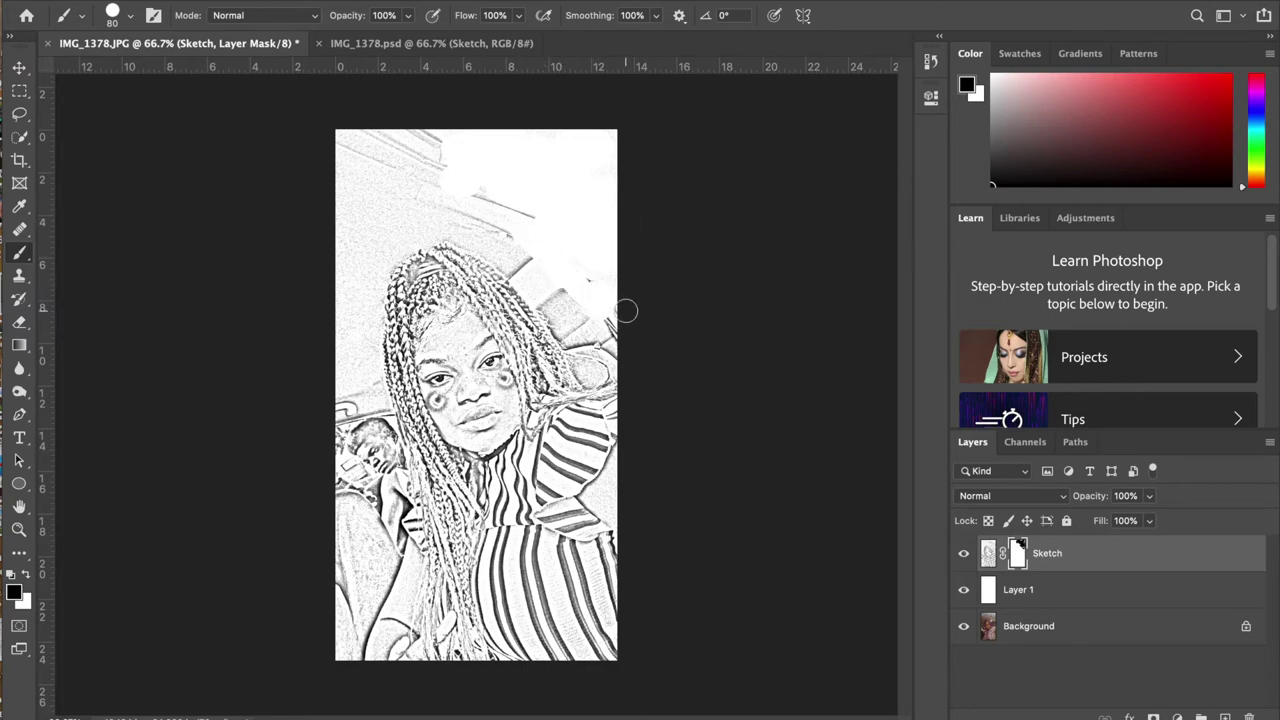
# At 200% zoom, mask the forehead texture, then with a 45-pixel brush the shirt stripes.
pyautogui.hotkey('ctrl', '+')
pyautogui.hotkey('ctrl', '+')
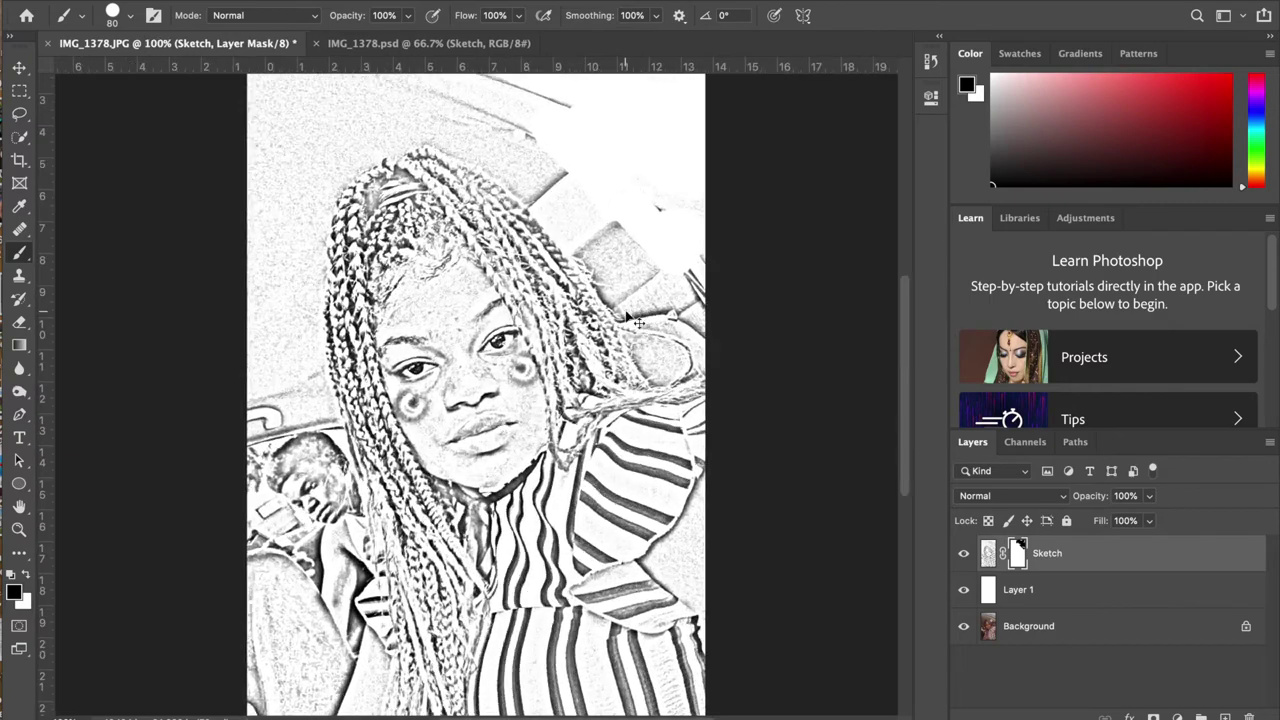
pyautogui.moveTo(412, 244)
pyautogui.mouseDown()
pyautogui.moveTo(373, 245)
pyautogui.moveTo(413, 256)
pyautogui.moveTo(436, 207)
pyautogui.moveTo(465, 197)
pyautogui.moveTo(438, 190)
pyautogui.moveTo(450, 187)
pyautogui.moveTo(429, 223)
pyautogui.mouseUp()
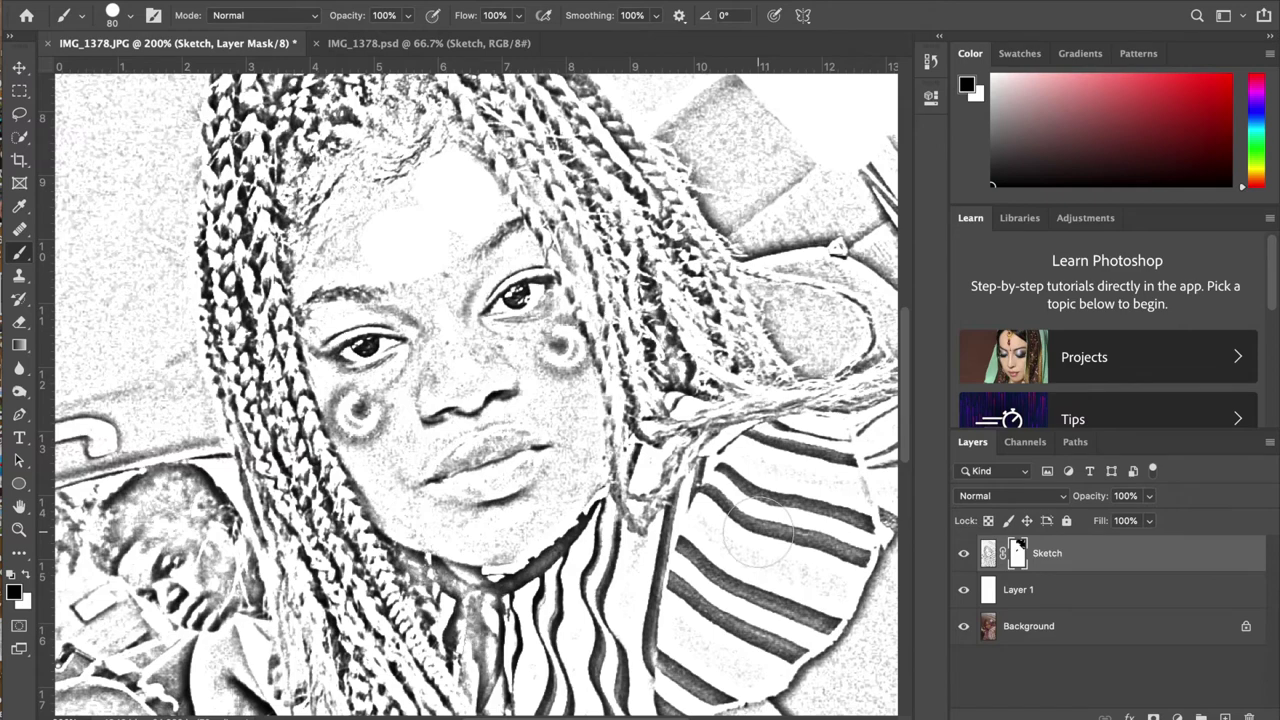
pyautogui.scroll(-5, 757, 525)
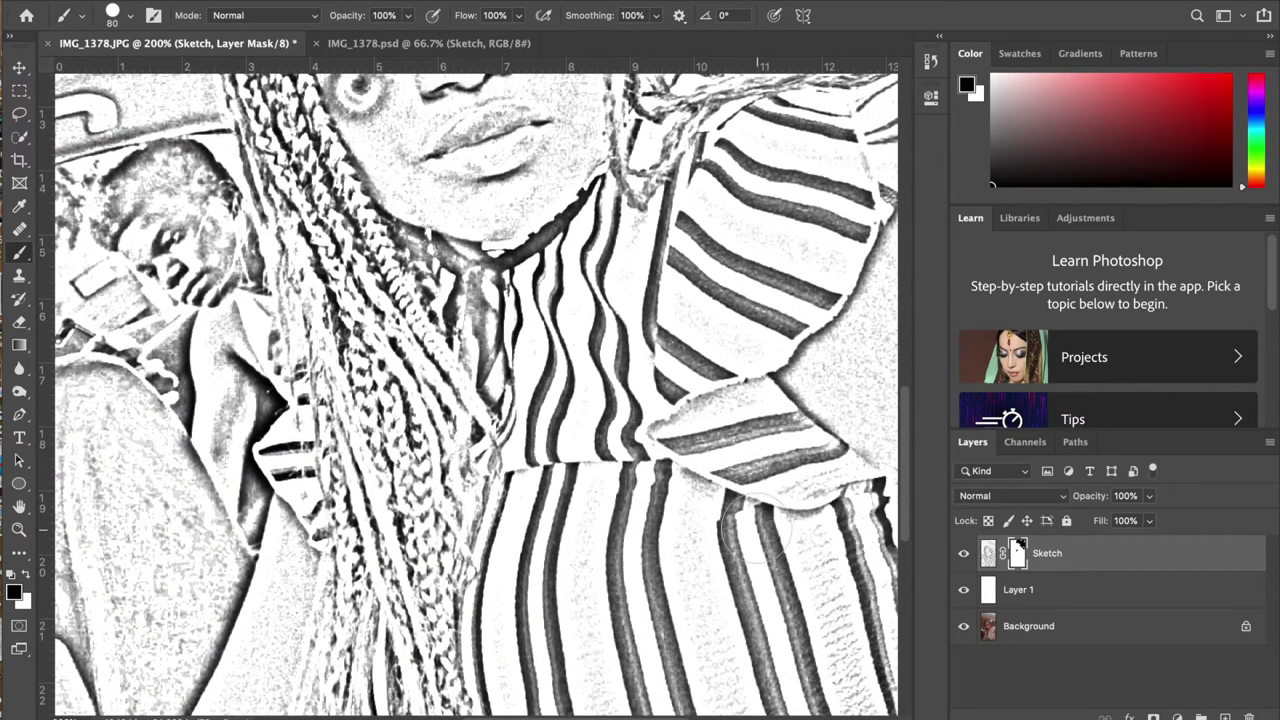
pyautogui.press('[')
pyautogui.press('[')
pyautogui.press('[')
pyautogui.press('[')
pyautogui.moveTo(703, 324)
pyautogui.mouseDown()
pyautogui.moveTo(688, 318)
pyautogui.moveTo(760, 348)
pyautogui.mouseUp()
# Mask the speckled background to the left of the braids.
pyautogui.scroll(5, 545, 309)
pyautogui.hscroll(-5, 545, 309)
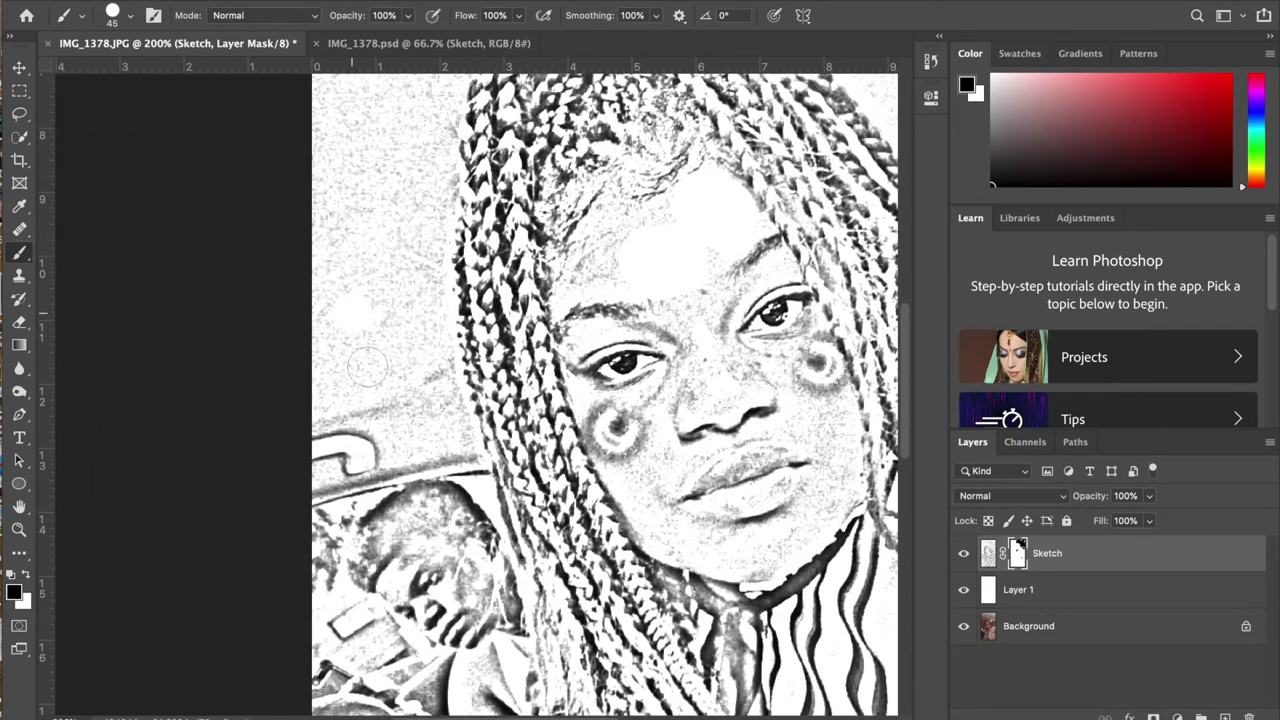
pyautogui.moveTo(367, 367)
pyautogui.mouseDown()
pyautogui.moveTo(313, 324)
pyautogui.moveTo(317, 374)
pyautogui.moveTo(322, 287)
pyautogui.moveTo(329, 332)
pyautogui.moveTo(374, 318)
pyautogui.moveTo(360, 242)
pyautogui.moveTo(388, 312)
pyautogui.moveTo(385, 272)
pyautogui.moveTo(412, 337)
pyautogui.mouseUp()
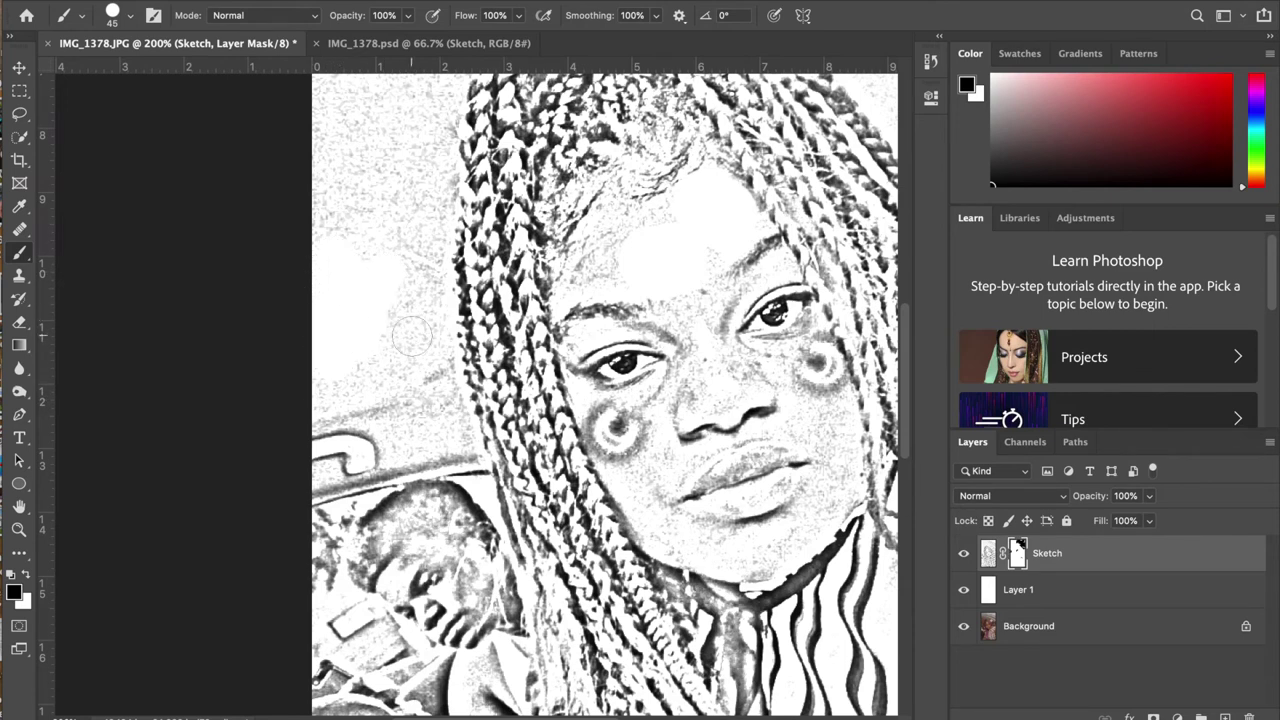
pyautogui.hscroll(5, 412, 337)
pyautogui.scroll(1, 412, 337)
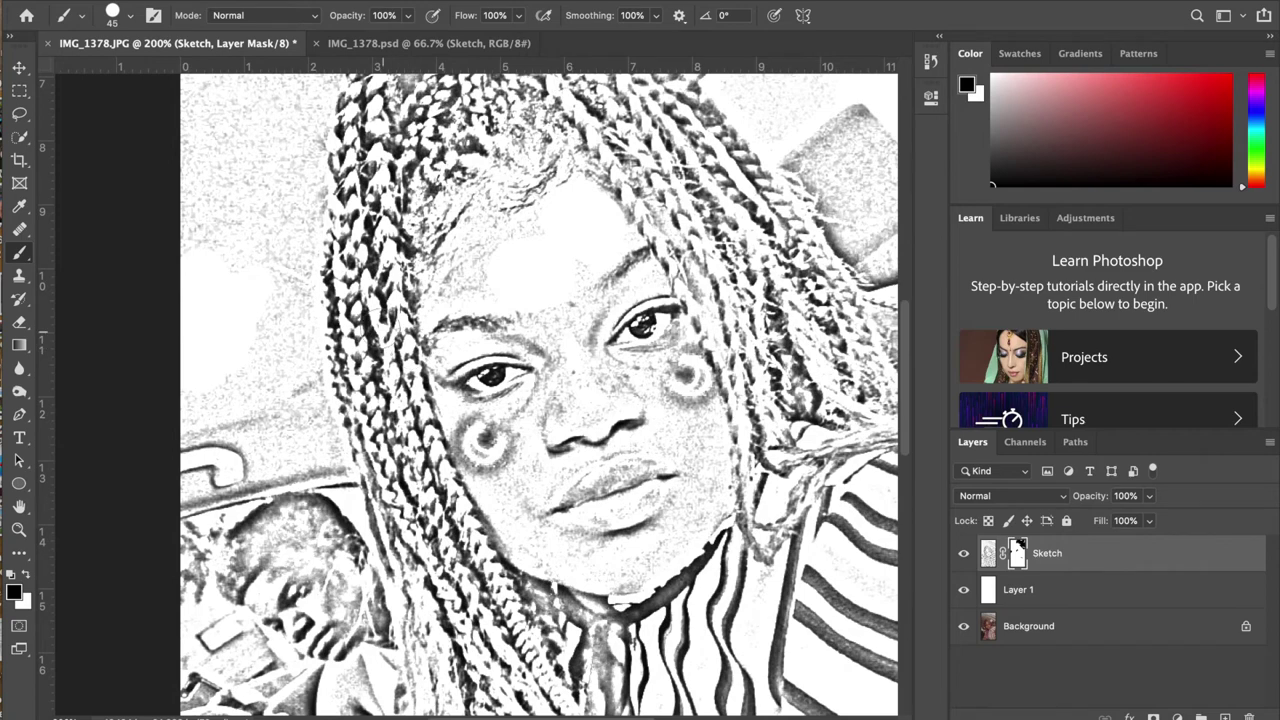
pyautogui.moveTo(378, 344)
pyautogui.mouseDown()
pyautogui.moveTo(346, 277)
pyautogui.moveTo(316, 272)
pyautogui.moveTo(370, 240)
pyautogui.moveTo(388, 205)
pyautogui.moveTo(334, 238)
pyautogui.moveTo(334, 221)
pyautogui.moveTo(318, 244)
pyautogui.moveTo(357, 246)
pyautogui.mouseUp()
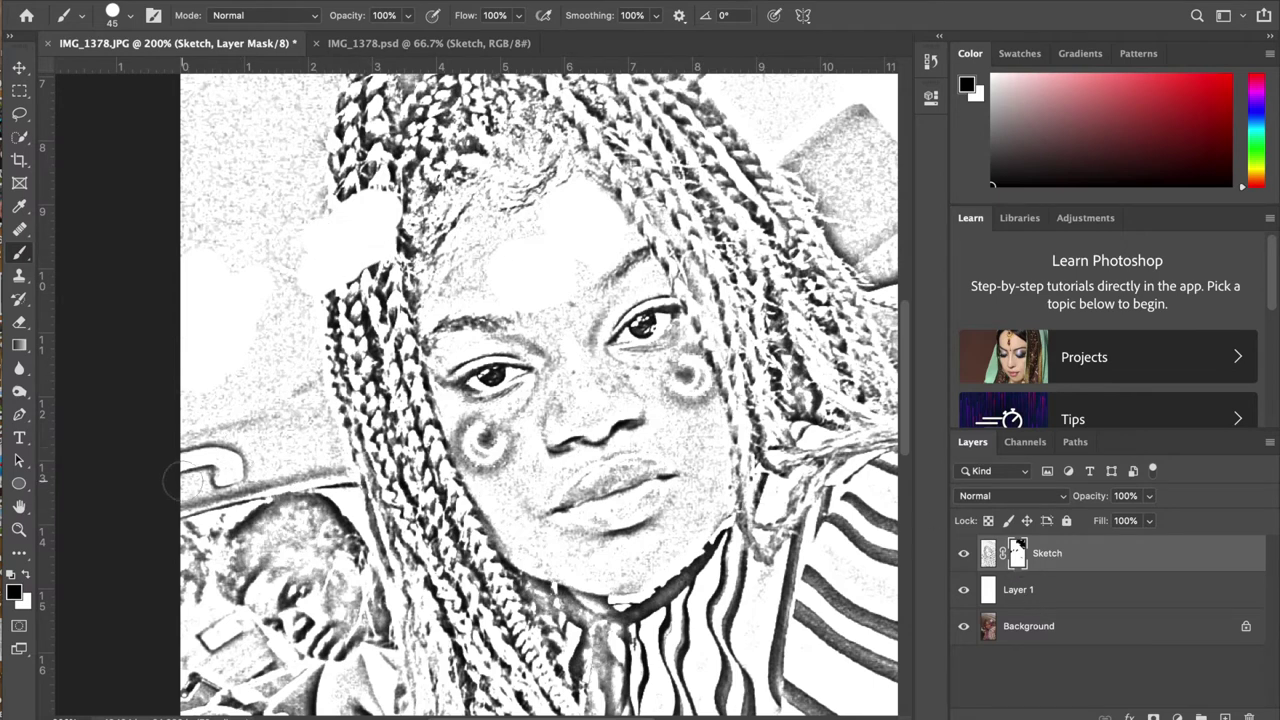
# Paint the top braids back with white, then mask the noisy left background with black.
pyautogui.click(27, 577)
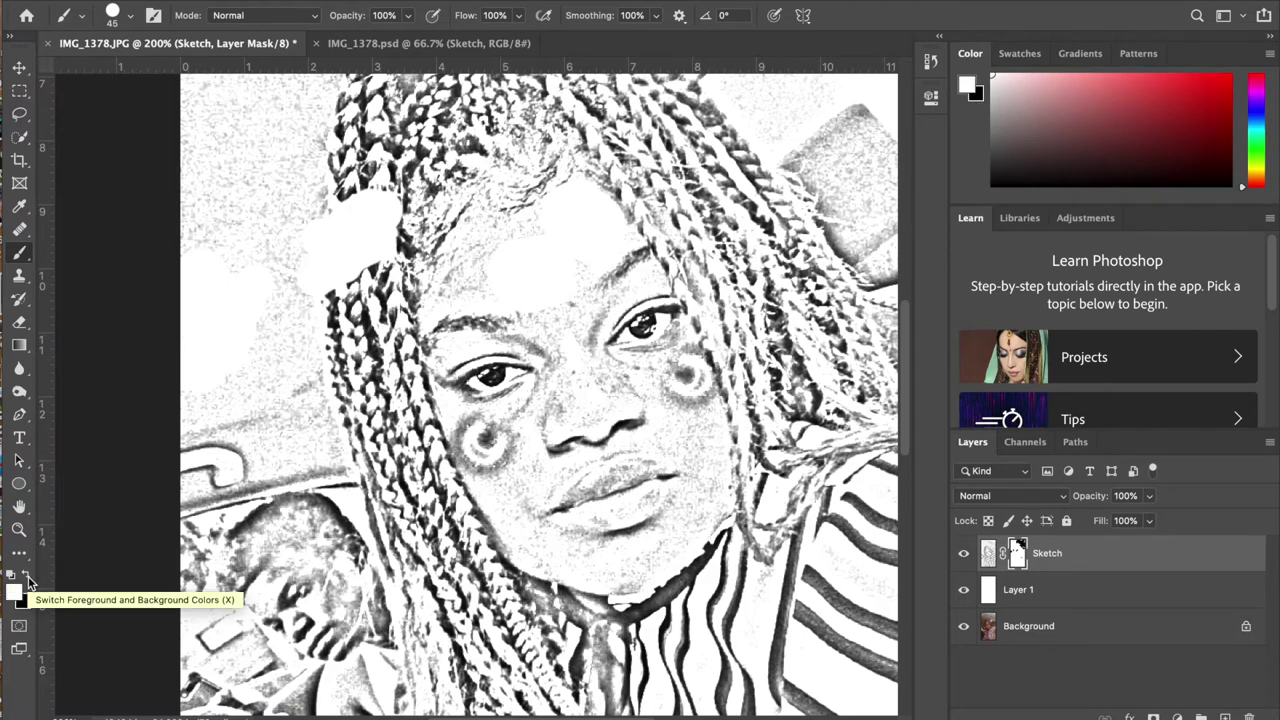
pyautogui.moveTo(342, 205)
pyautogui.mouseDown()
pyautogui.moveTo(338, 270)
pyautogui.moveTo(366, 216)
pyautogui.moveTo(386, 250)
pyautogui.moveTo(390, 200)
pyautogui.moveTo(388, 222)
pyautogui.mouseUp()
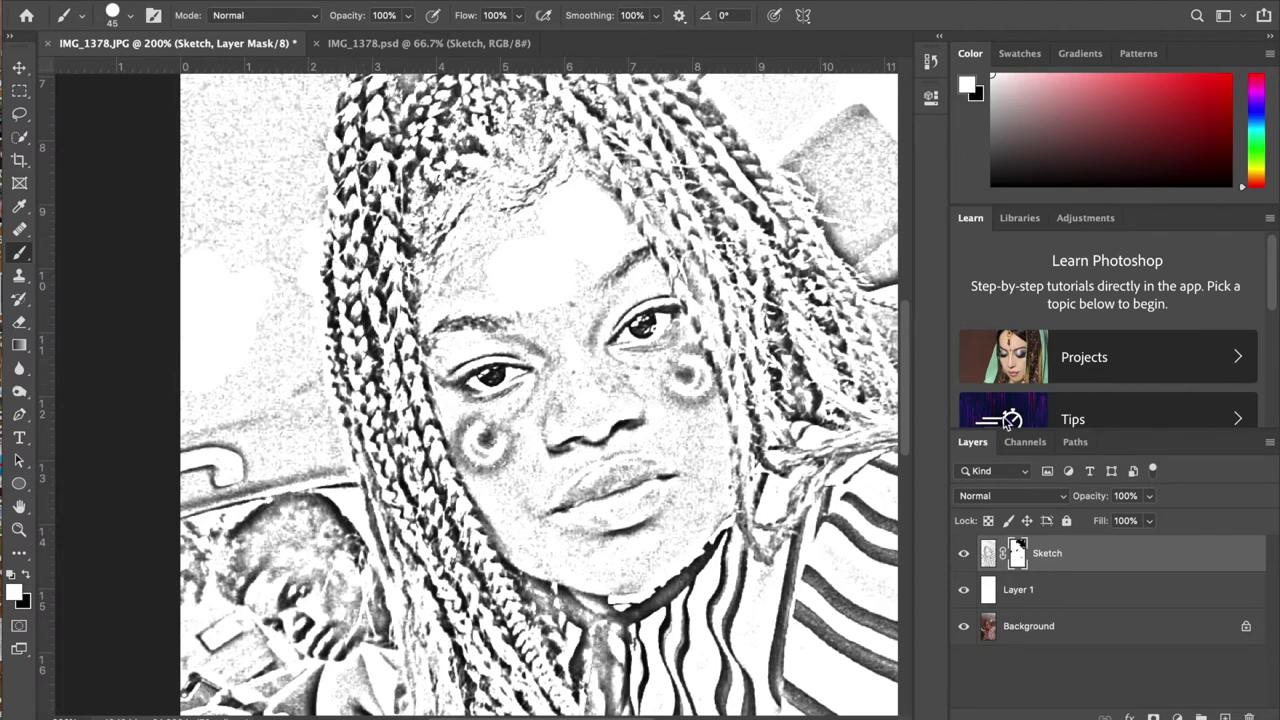
pyautogui.press('x')
pyautogui.moveTo(215, 333)
pyautogui.mouseDown()
pyautogui.moveTo(251, 347)
pyautogui.moveTo(265, 306)
pyautogui.moveTo(279, 345)
pyautogui.moveTo(295, 298)
pyautogui.moveTo(301, 373)
pyautogui.mouseUp()
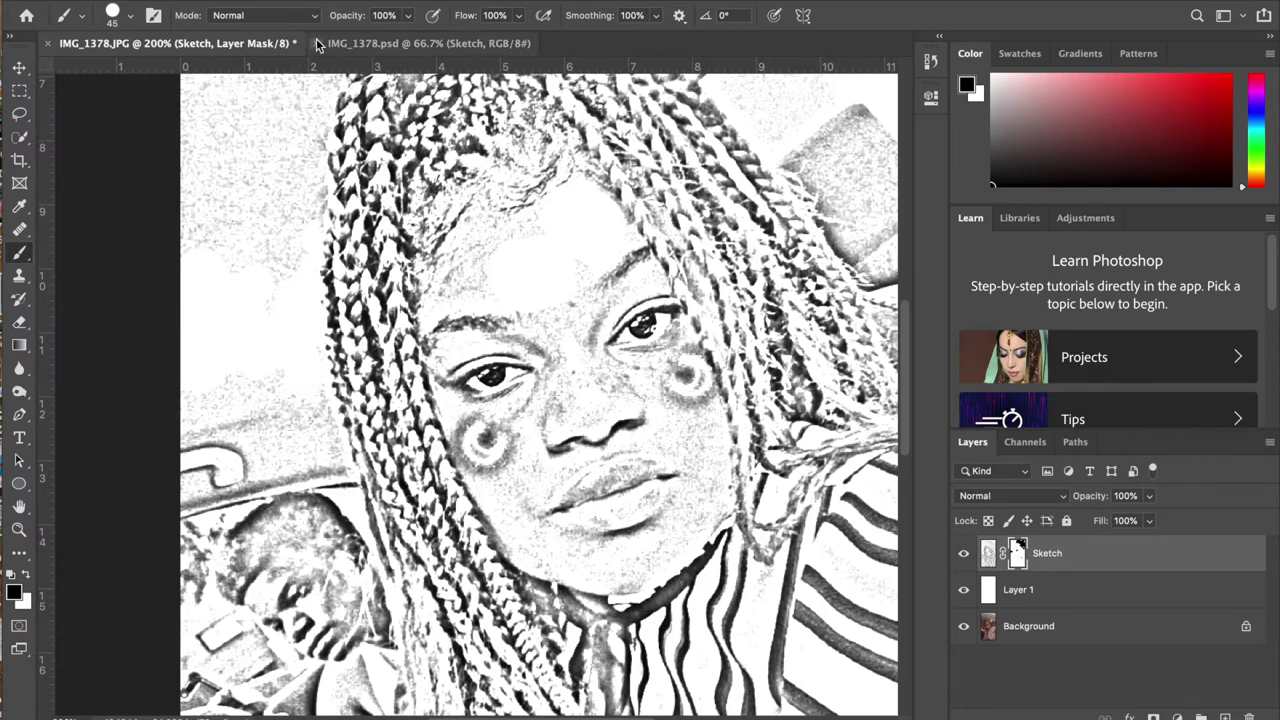
pyautogui.press('super+0')
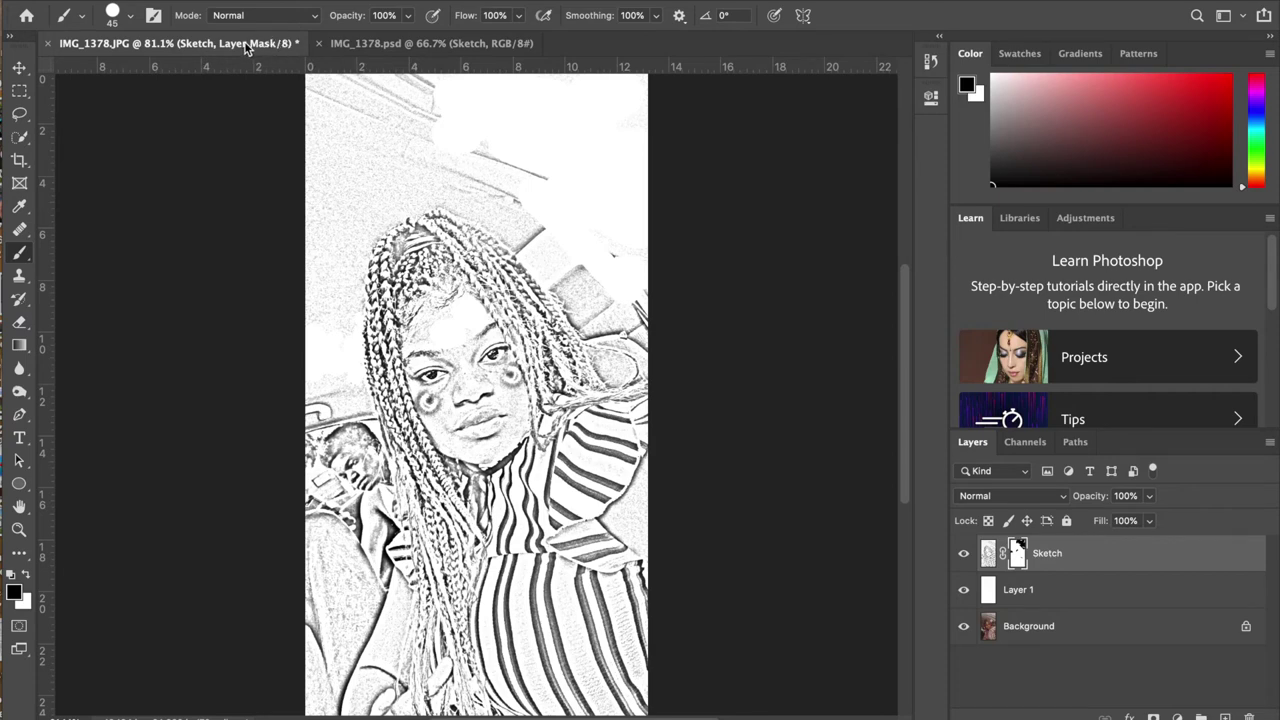
# Compare IMG_1378.psd with IMG_1378.JPG at fitted view, finishing on the psd document.
pyautogui.click(356, 44)
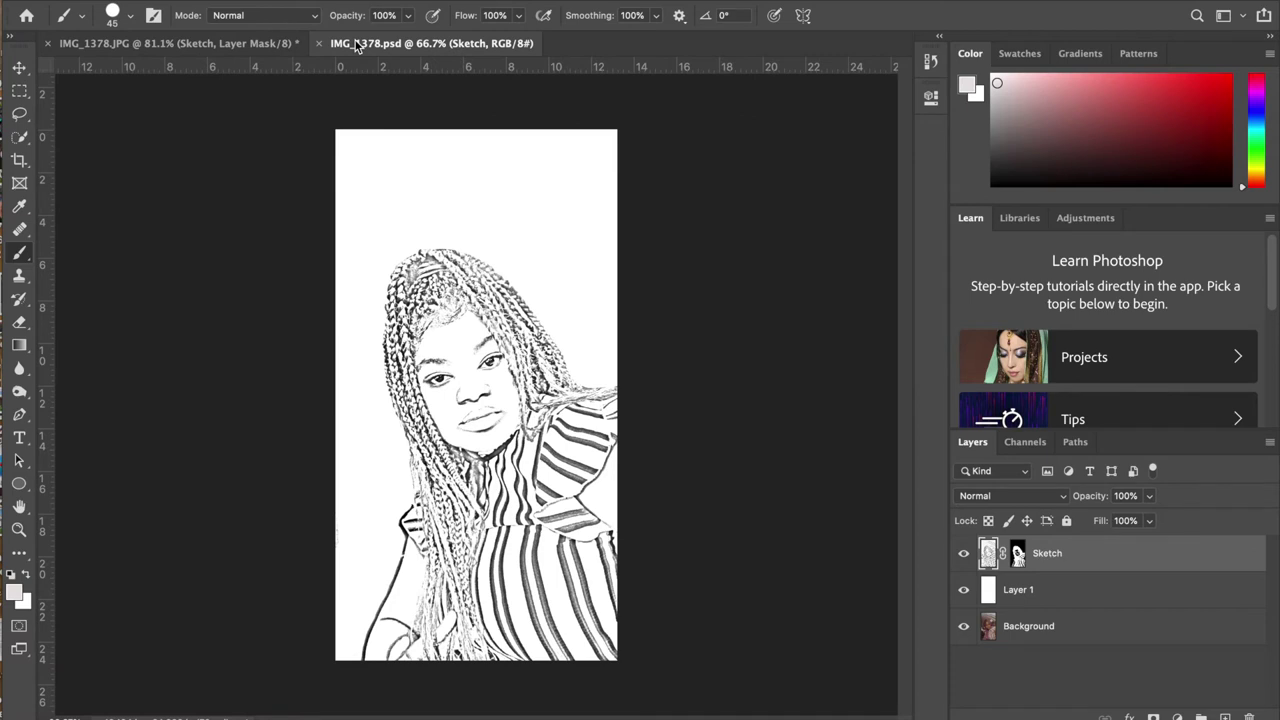
pyautogui.press('super+0')
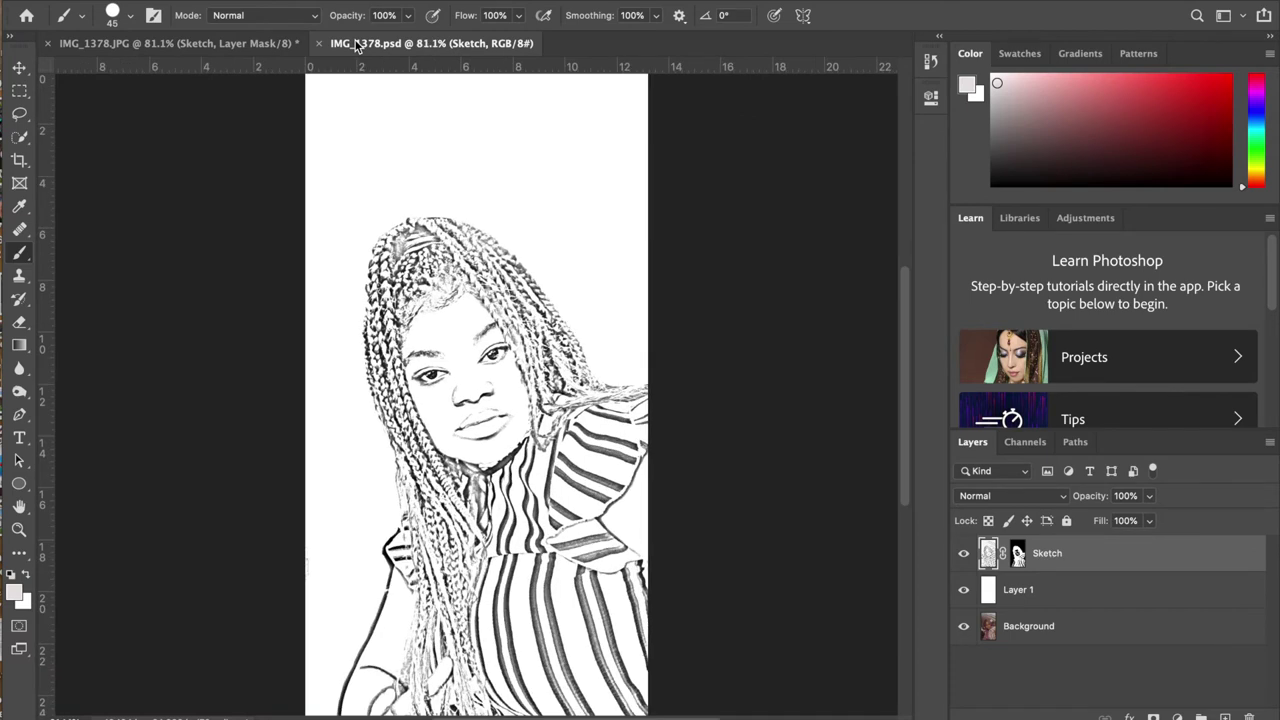
pyautogui.click(240, 45)
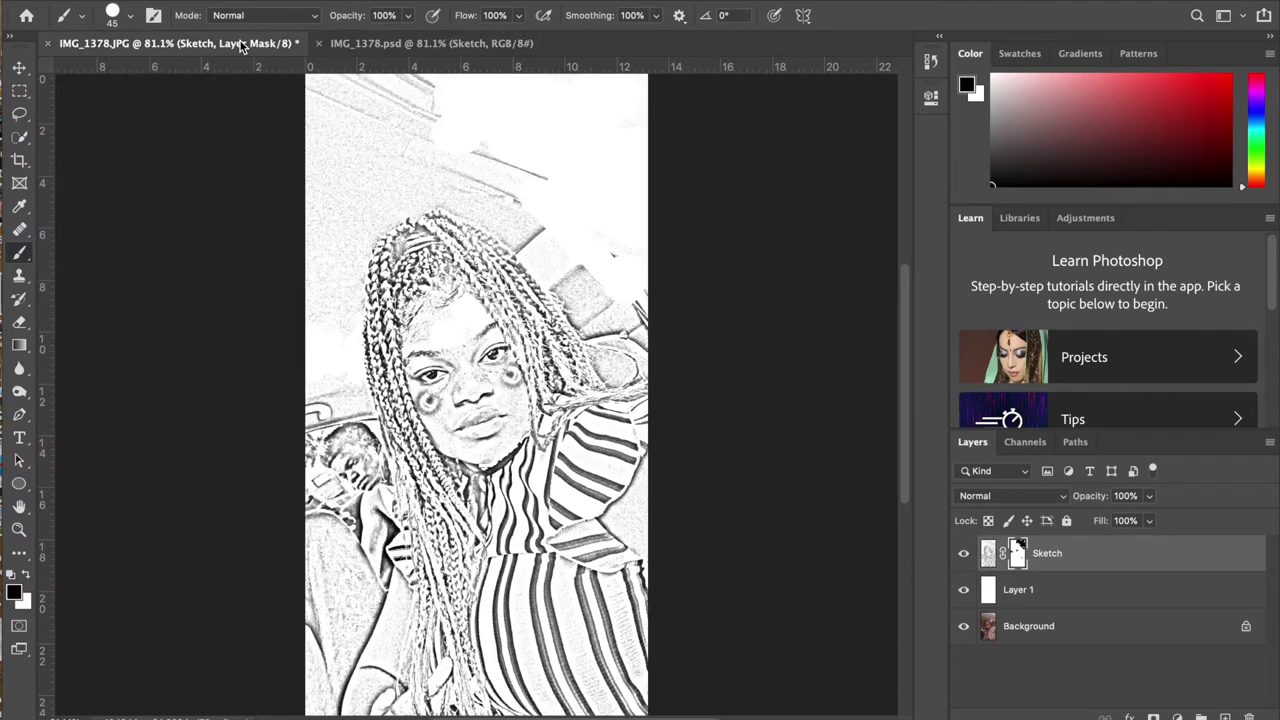
pyautogui.click(358, 45)
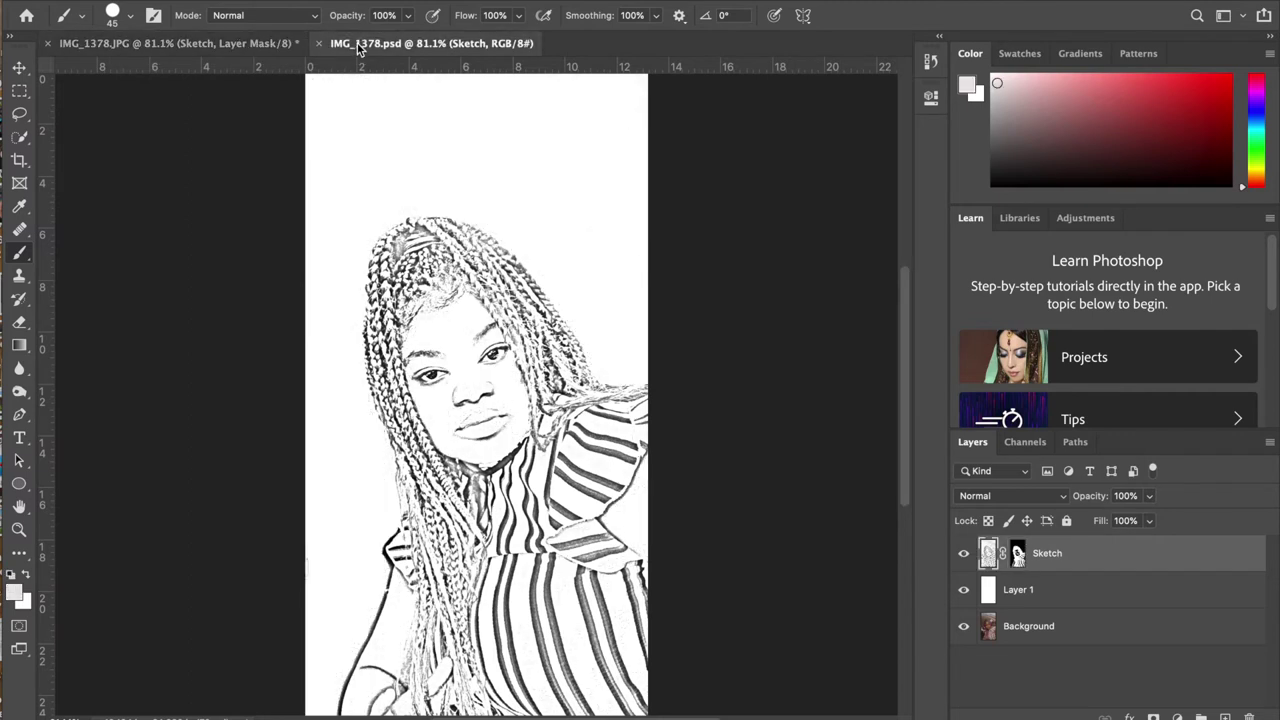
pyautogui.click(237, 44)
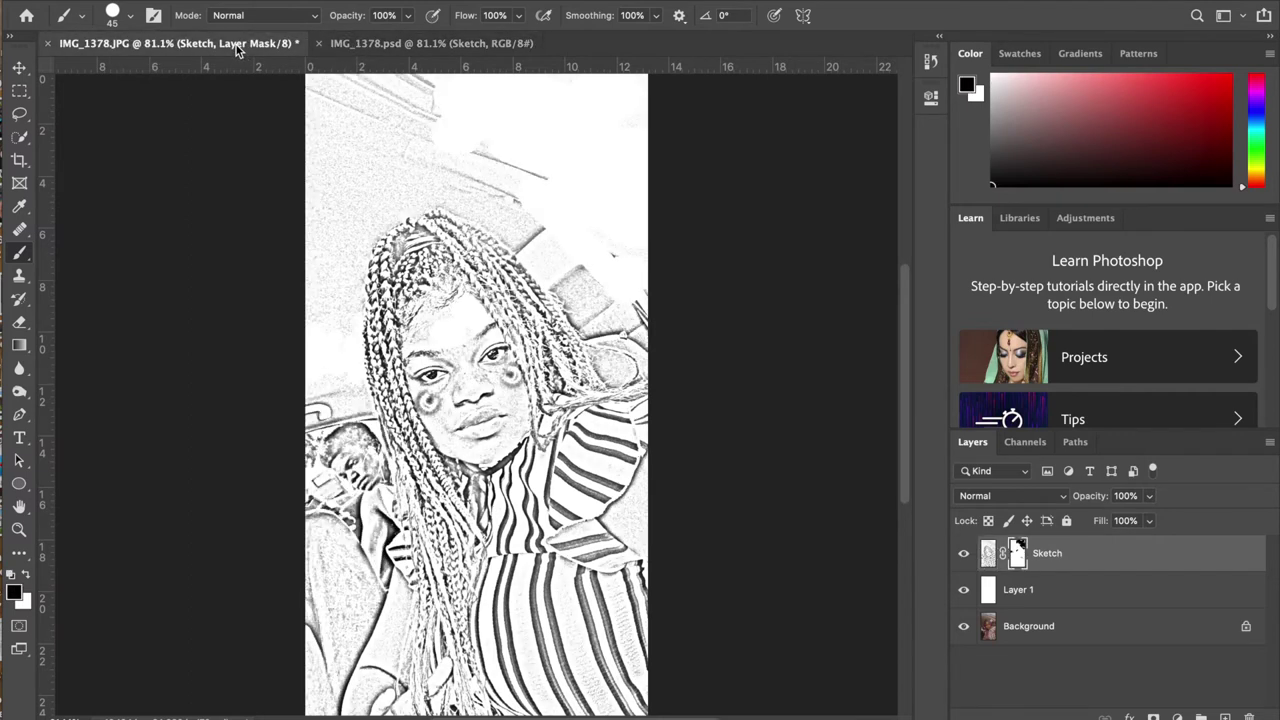
pyautogui.click(364, 43)
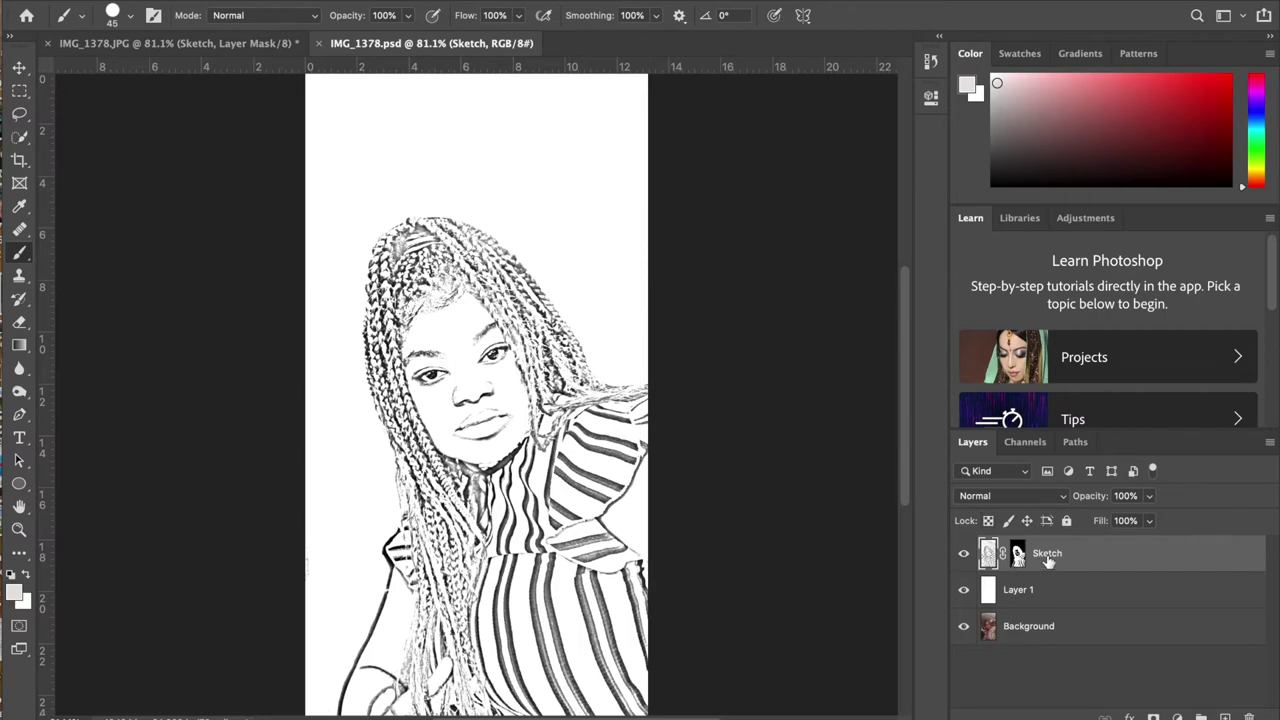
# Set the Sketch layer to Multiply blending and add an empty Layer 2 beneath it.
pyautogui.click(1015, 494)
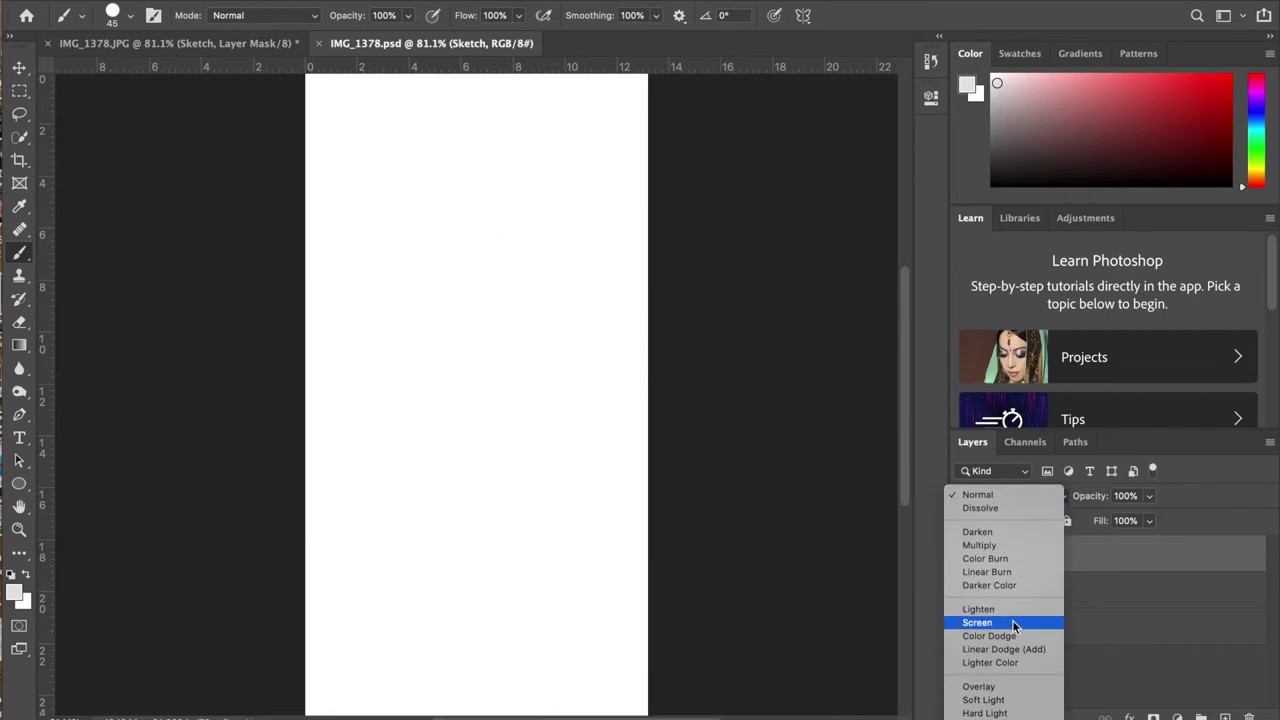
pyautogui.press('Escape')
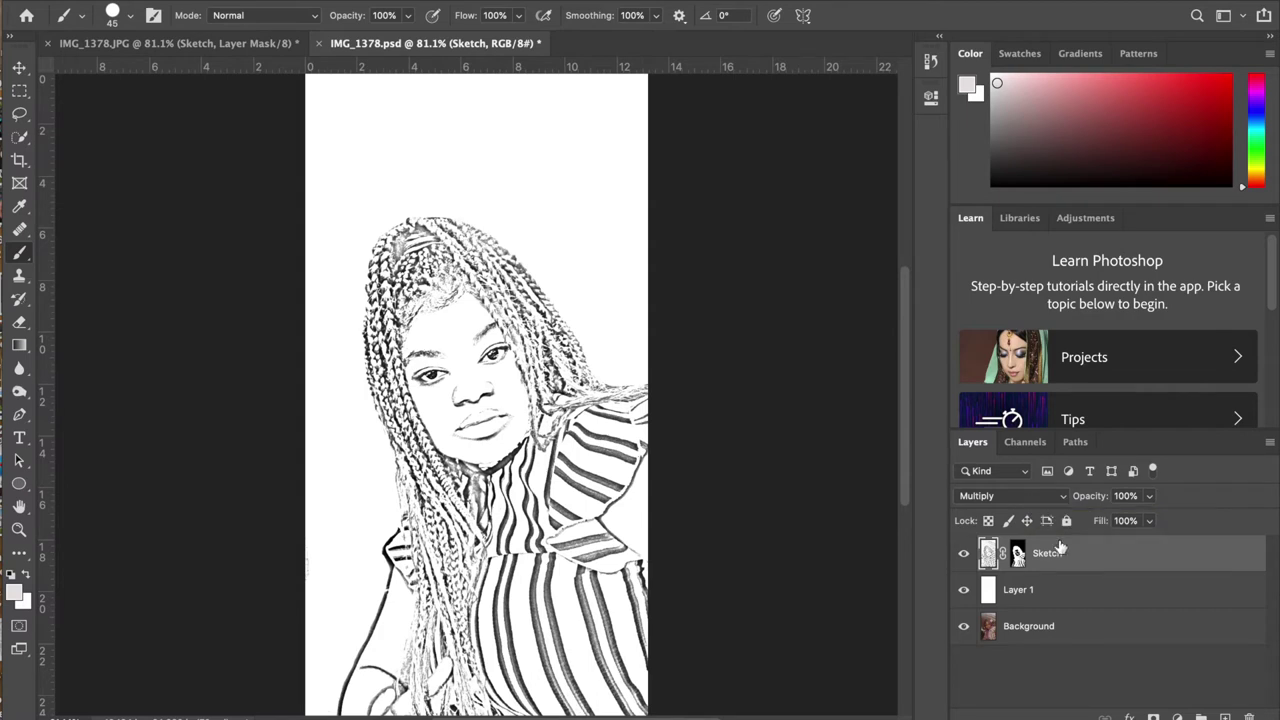
pyautogui.click(1224, 717)
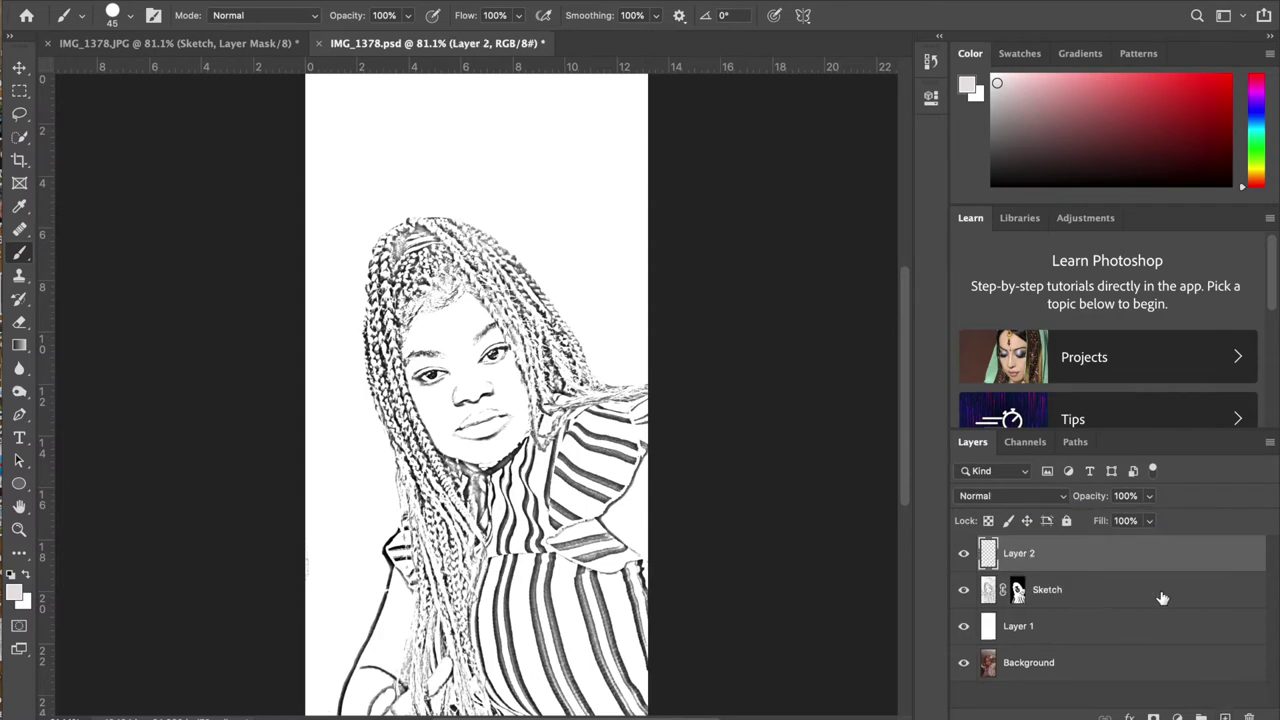
pyautogui.moveTo(1151, 566); pyautogui.dragTo(1148, 600)
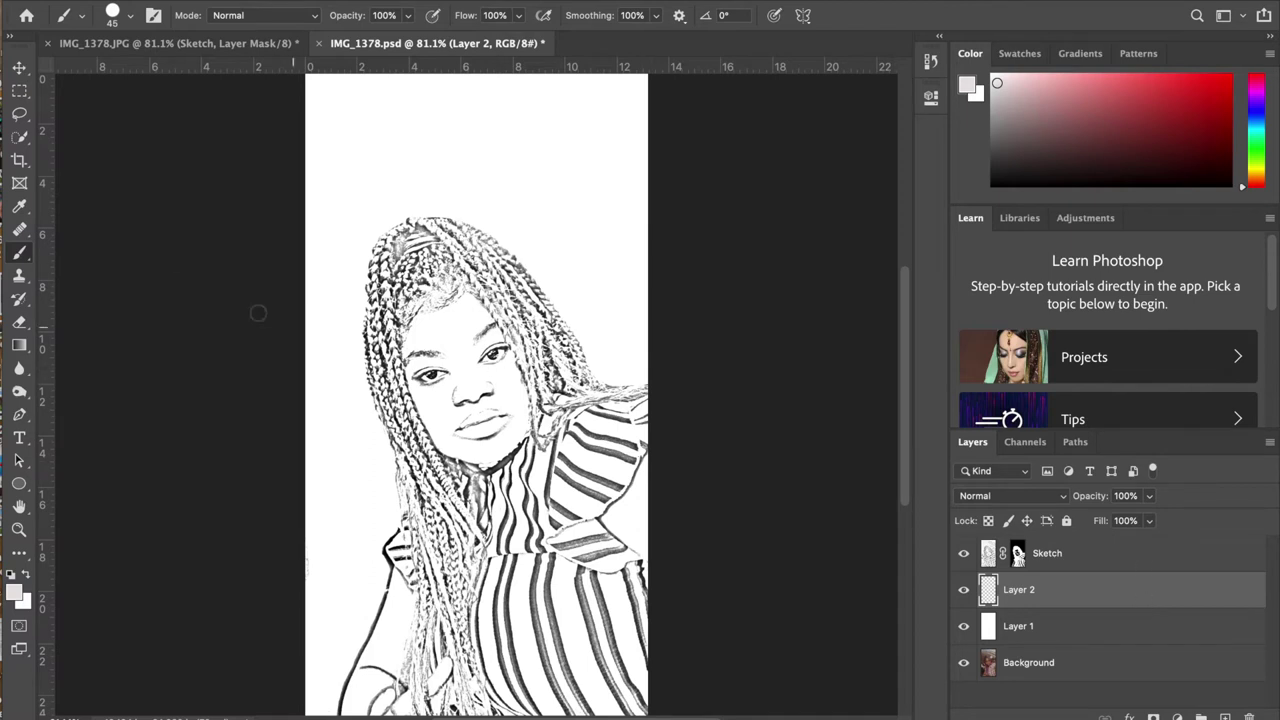
# Hide the upper layers, sample the brown skin tone from the face photo, then show them again.
pyautogui.click(21, 206)
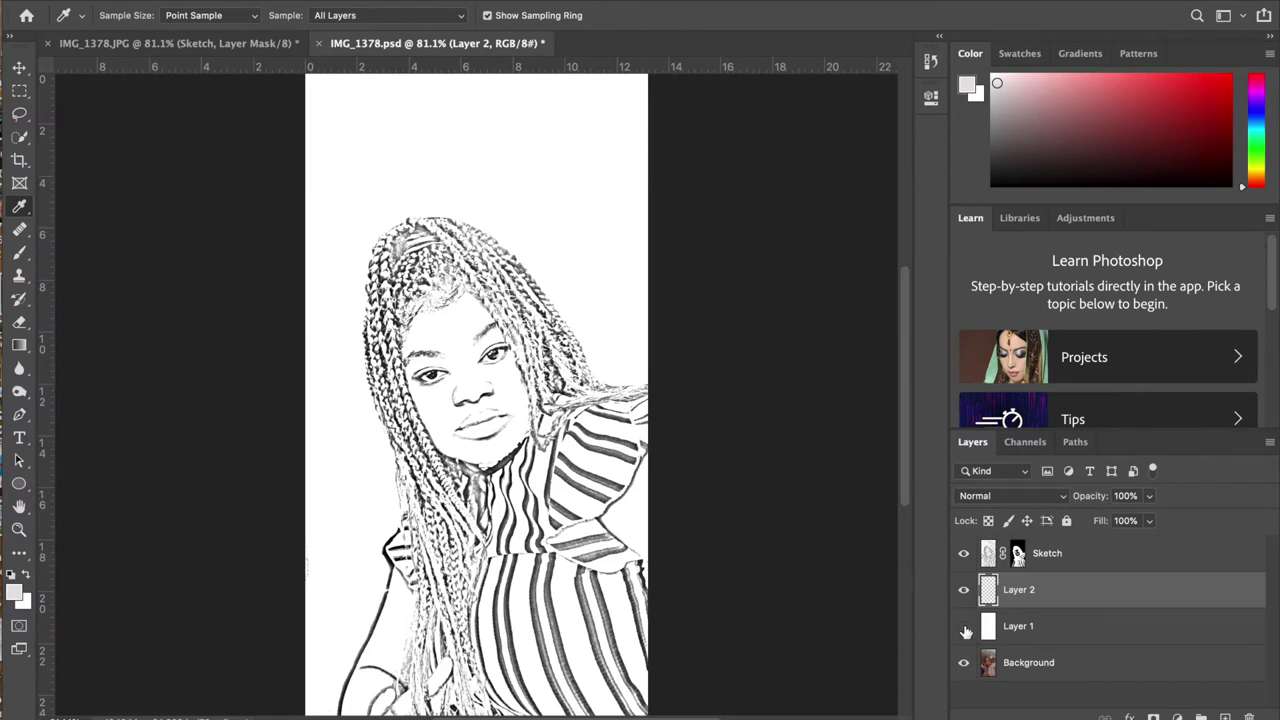
pyautogui.moveTo(966, 631); pyautogui.dragTo(964, 590)
pyautogui.click(964, 553)
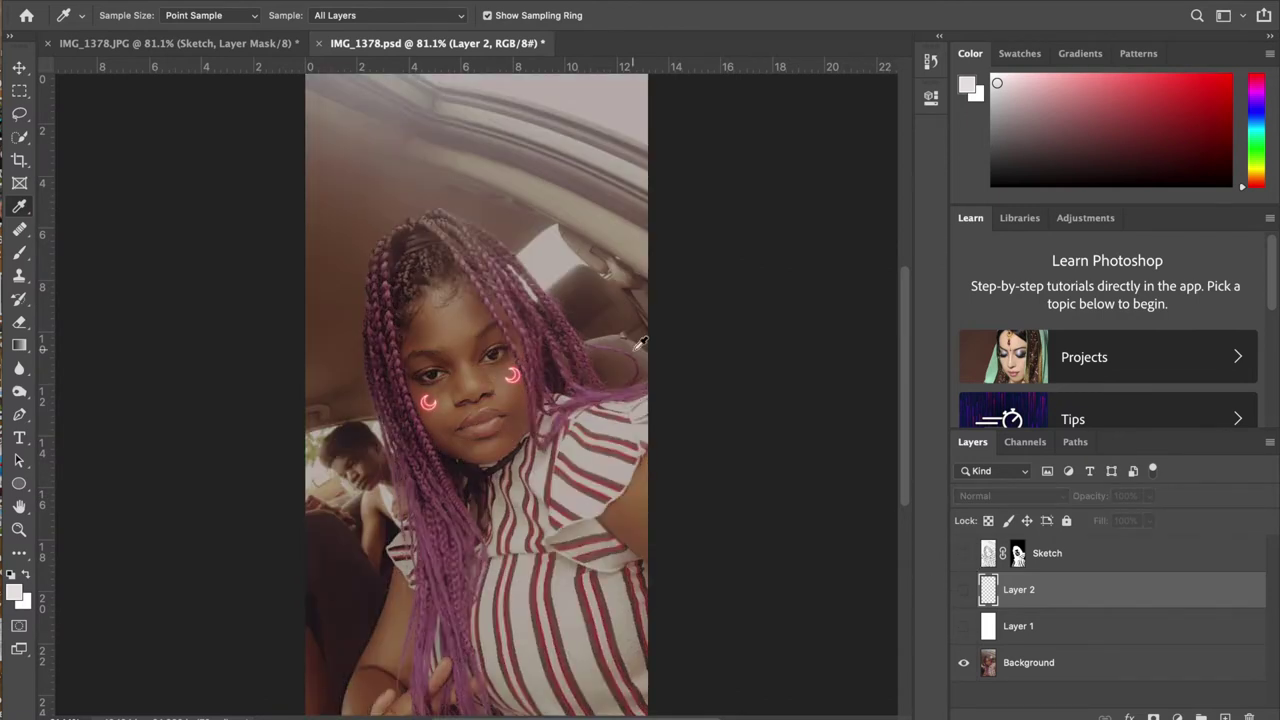
pyautogui.click(1063, 670)
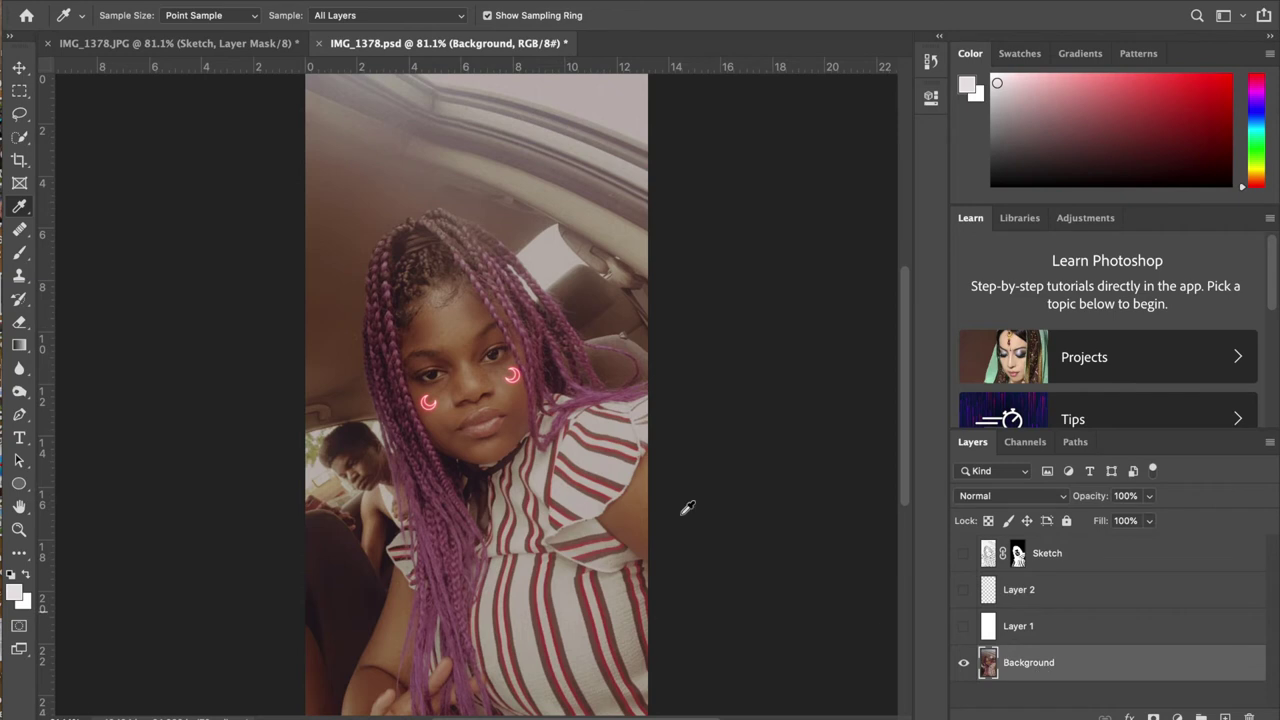
pyautogui.click(464, 331)
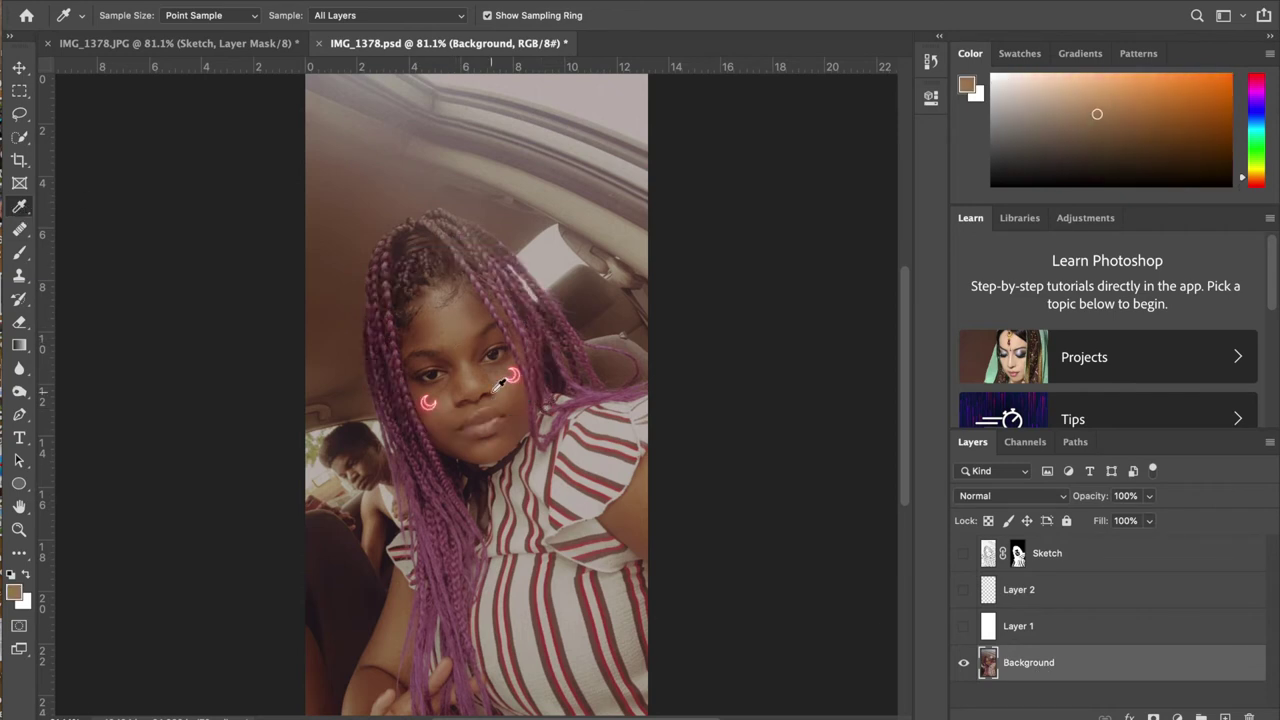
pyautogui.click(964, 626)
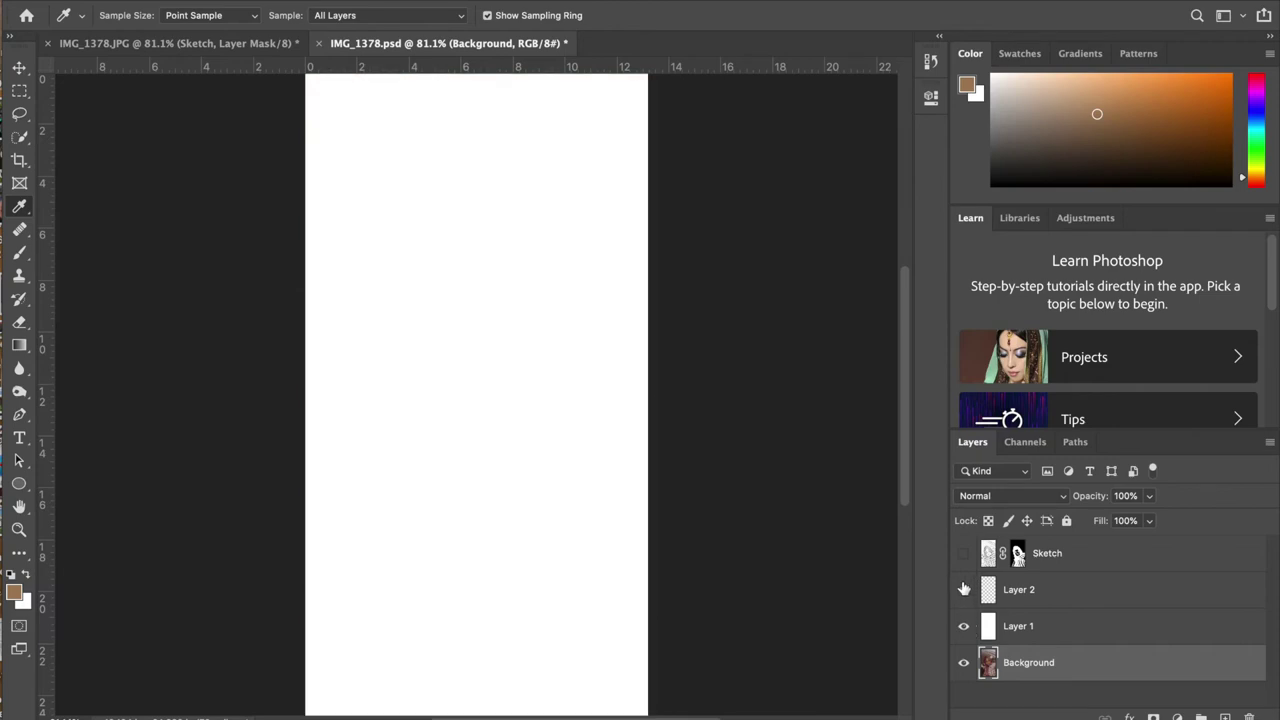
pyautogui.click(964, 553)
# Rename Layer 2 to Skin.
pyautogui.doubleClick(1020, 625)
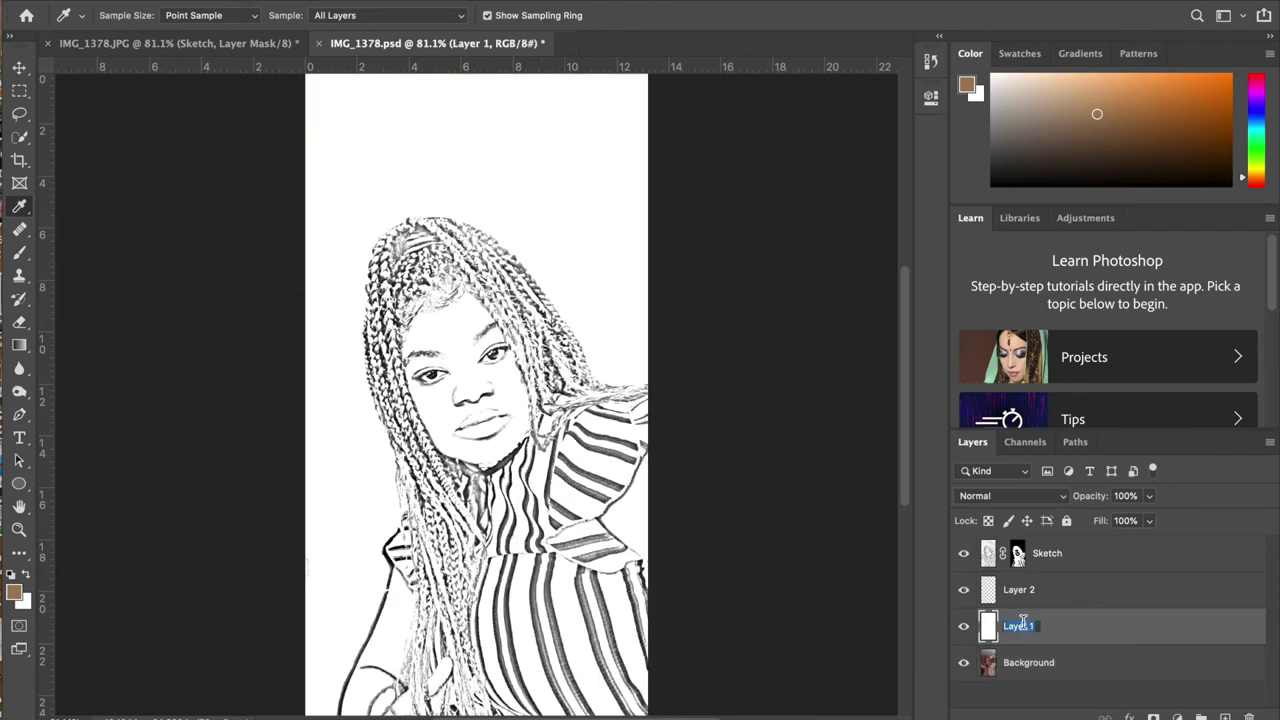
pyautogui.write('Sk')
pyautogui.press('Escape')
pyautogui.click(1029, 596)
pyautogui.doubleClick(1020, 590)
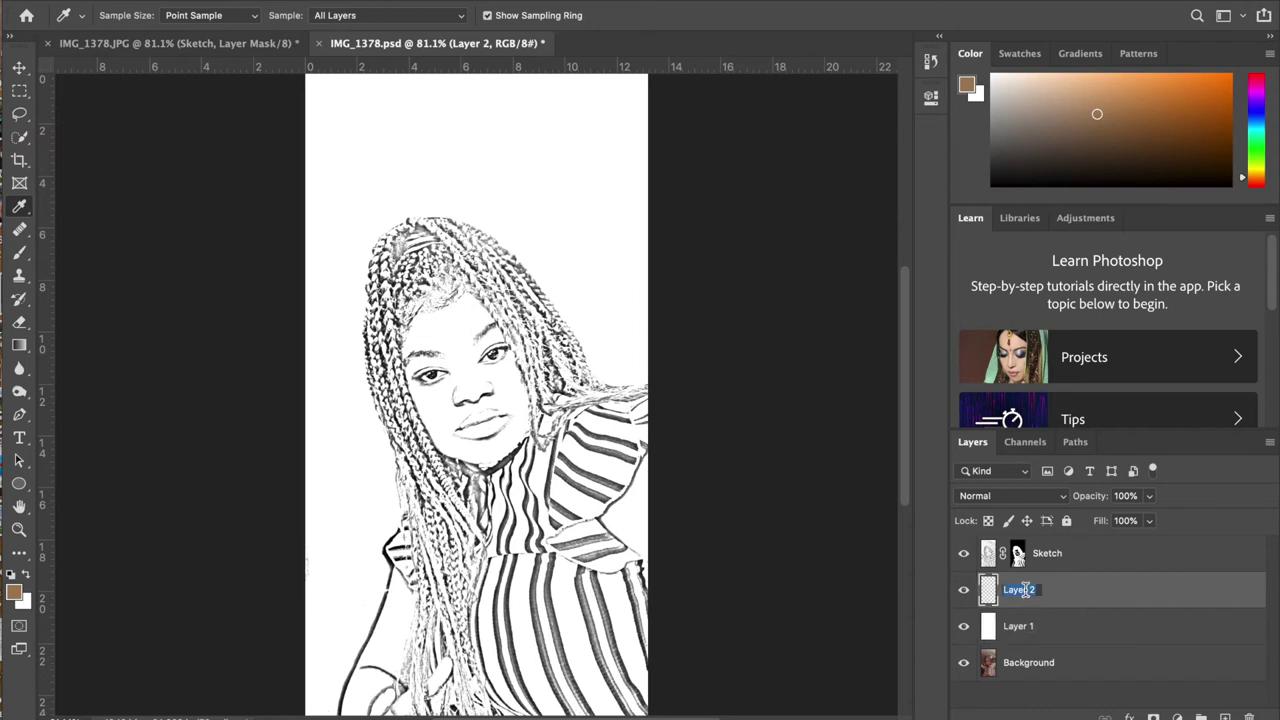
pyautogui.write('Skin')
pyautogui.click(1097, 591)
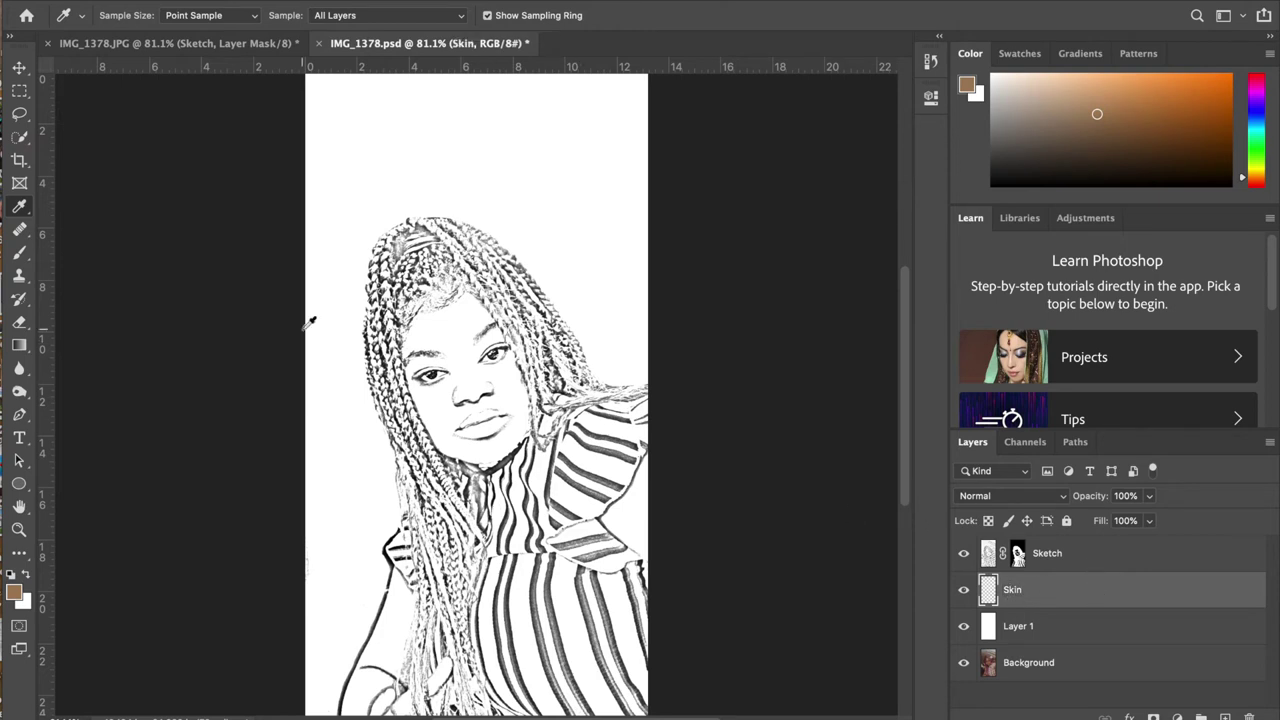
pyautogui.click(24, 252)
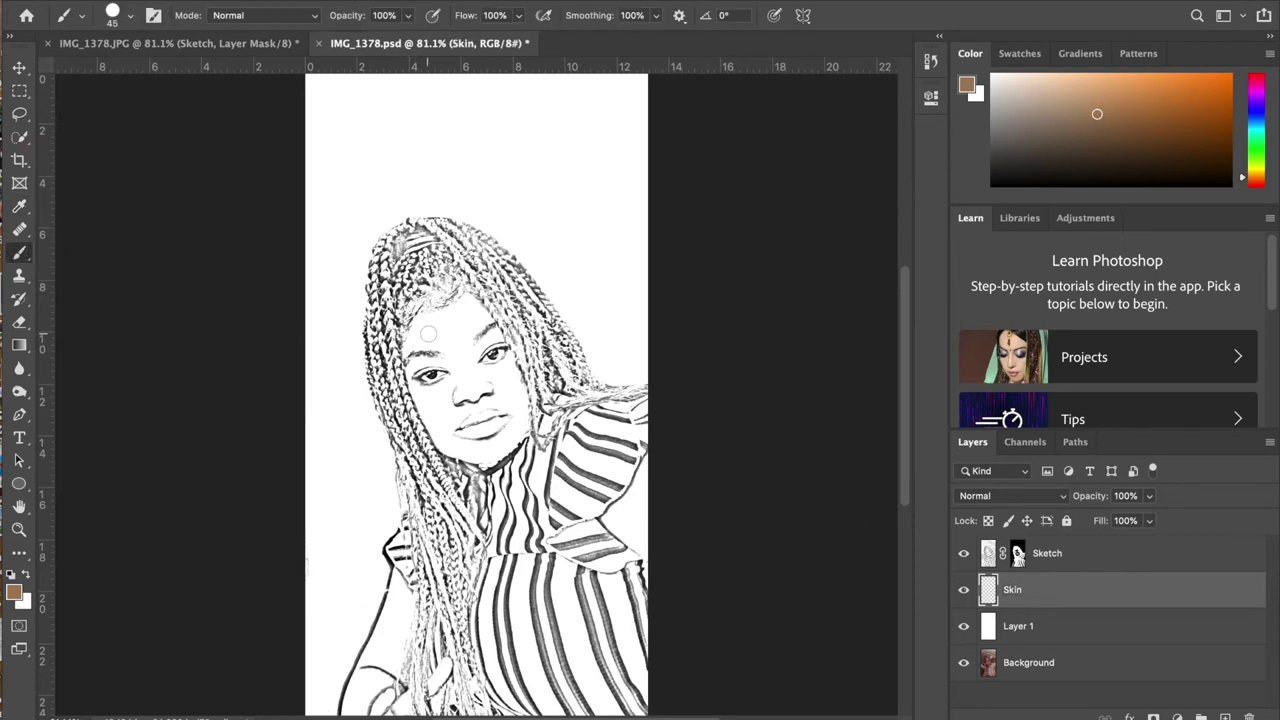
# Paint flat brown across the forehead on the Skin layer.
pyautogui.moveTo(427, 333)
pyautogui.mouseDown()
pyautogui.moveTo(440, 360)
pyautogui.moveTo(442, 335)
pyautogui.moveTo(422, 318)
pyautogui.moveTo(465, 304)
pyautogui.moveTo(482, 325)
pyautogui.moveTo(476, 349)
pyautogui.moveTo(458, 362)
pyautogui.moveTo(448, 346)
pyautogui.mouseUp()
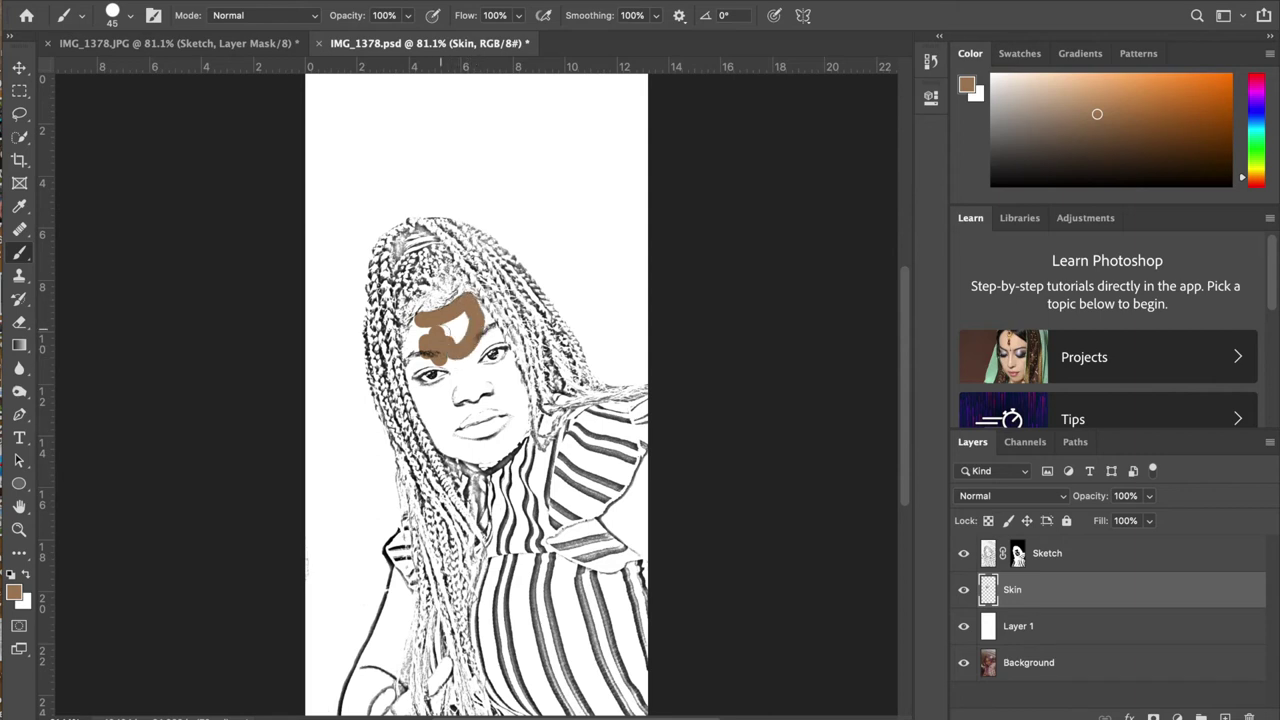
pyautogui.moveTo(445, 330); pyautogui.dragTo(458, 339)
pyautogui.click(486, 339)
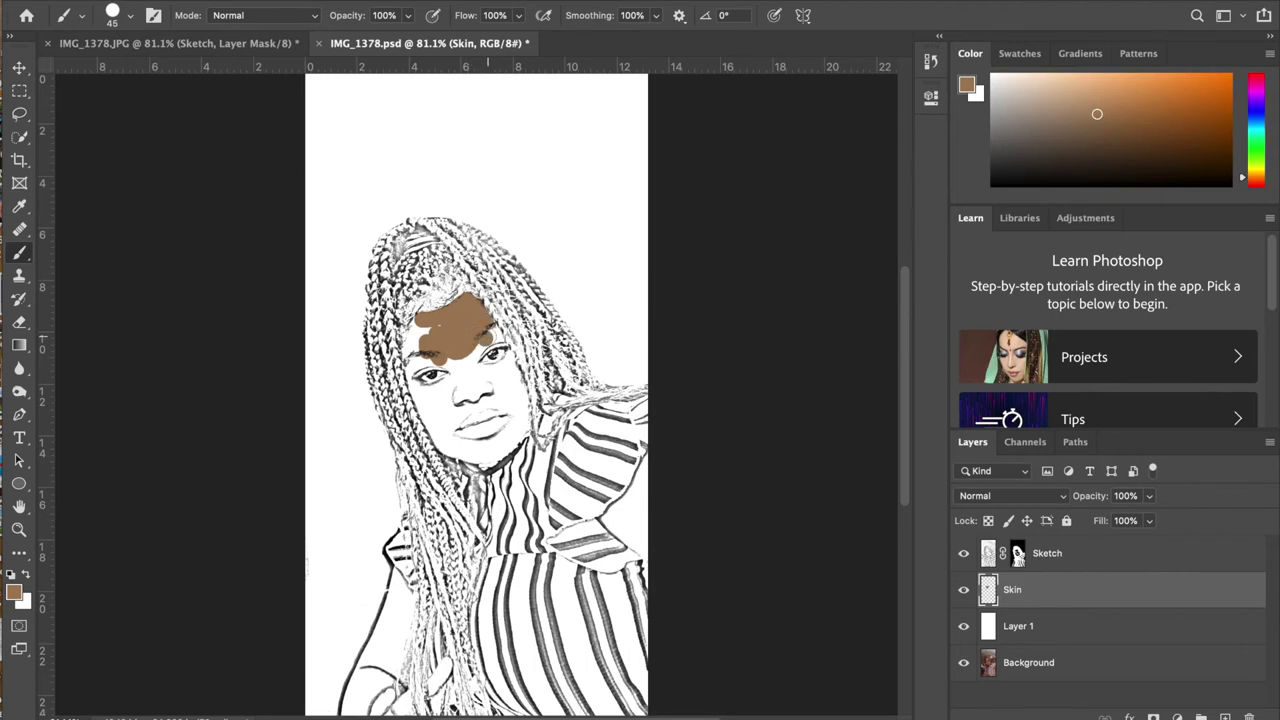
# Zoom in and fill the forehead's left edge, between the eyes, and the left cheek to the nose.
pyautogui.hotkey('ctrl', '+')
pyautogui.hotkey('ctrl', '+')
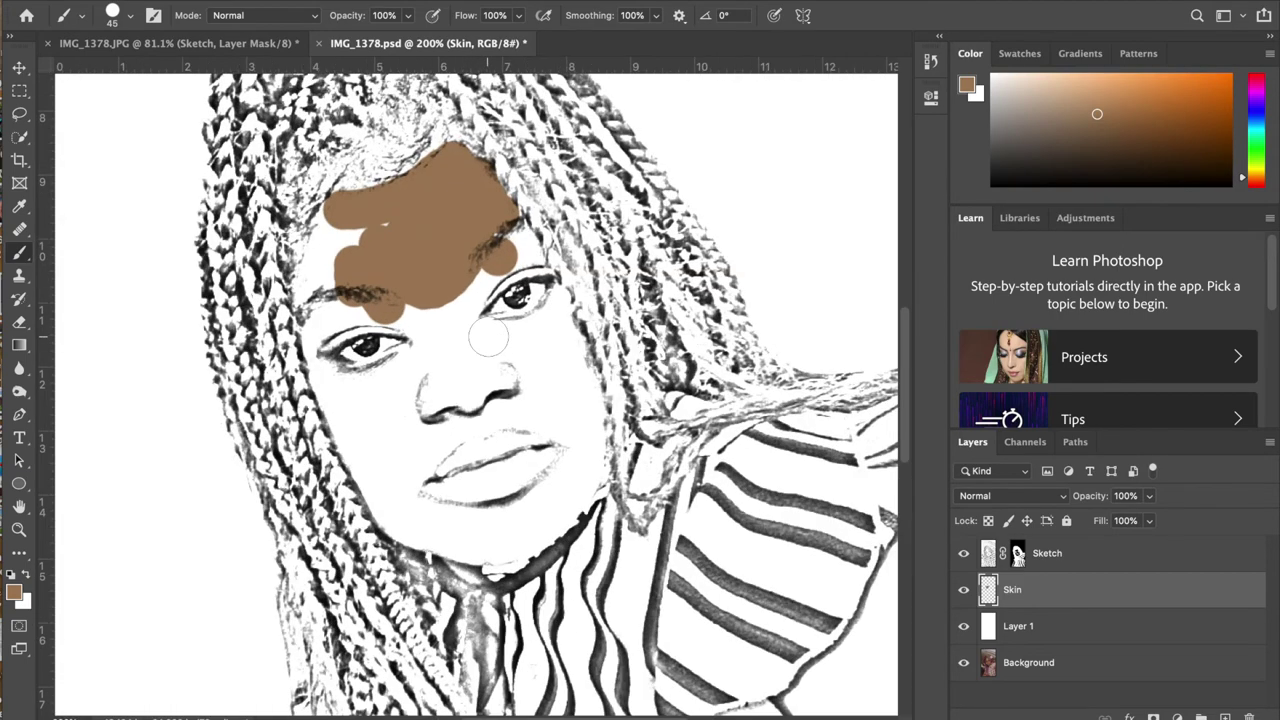
pyautogui.moveTo(367, 242); pyautogui.dragTo(340, 250)
pyautogui.moveTo(319, 214)
pyautogui.mouseDown()
pyautogui.moveTo(322, 312)
pyautogui.moveTo(382, 298)
pyautogui.moveTo(418, 322)
pyautogui.moveTo(358, 310)
pyautogui.moveTo(300, 316)
pyautogui.mouseUp()
pyautogui.moveTo(448, 305)
pyautogui.mouseDown()
pyautogui.moveTo(430, 429)
pyautogui.moveTo(489, 380)
pyautogui.moveTo(531, 387)
pyautogui.moveTo(468, 347)
pyautogui.moveTo(477, 259)
pyautogui.mouseUp()
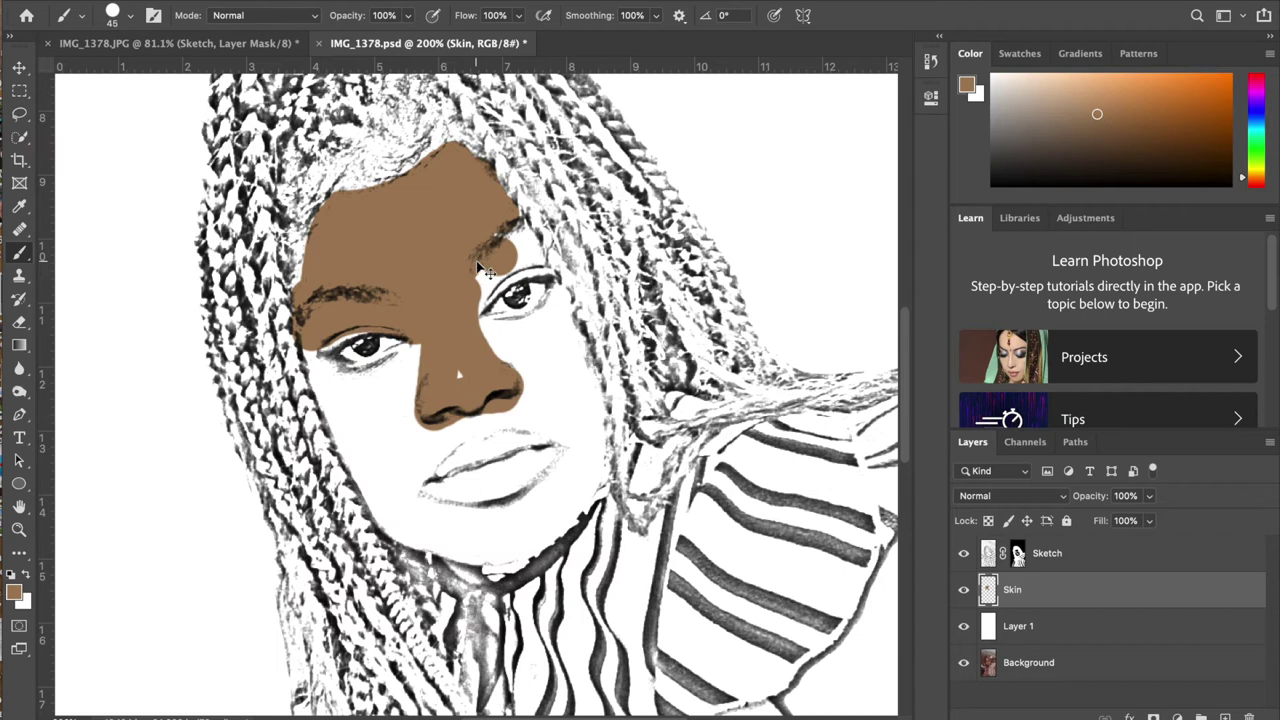
pyautogui.click(380, 403)
pyautogui.moveTo(380, 403)
pyautogui.mouseDown()
pyautogui.moveTo(425, 375)
pyautogui.moveTo(433, 350)
pyautogui.moveTo(390, 386)
pyautogui.moveTo(348, 394)
pyautogui.moveTo(300, 362)
pyautogui.moveTo(294, 341)
pyautogui.moveTo(337, 338)
pyautogui.mouseUp()
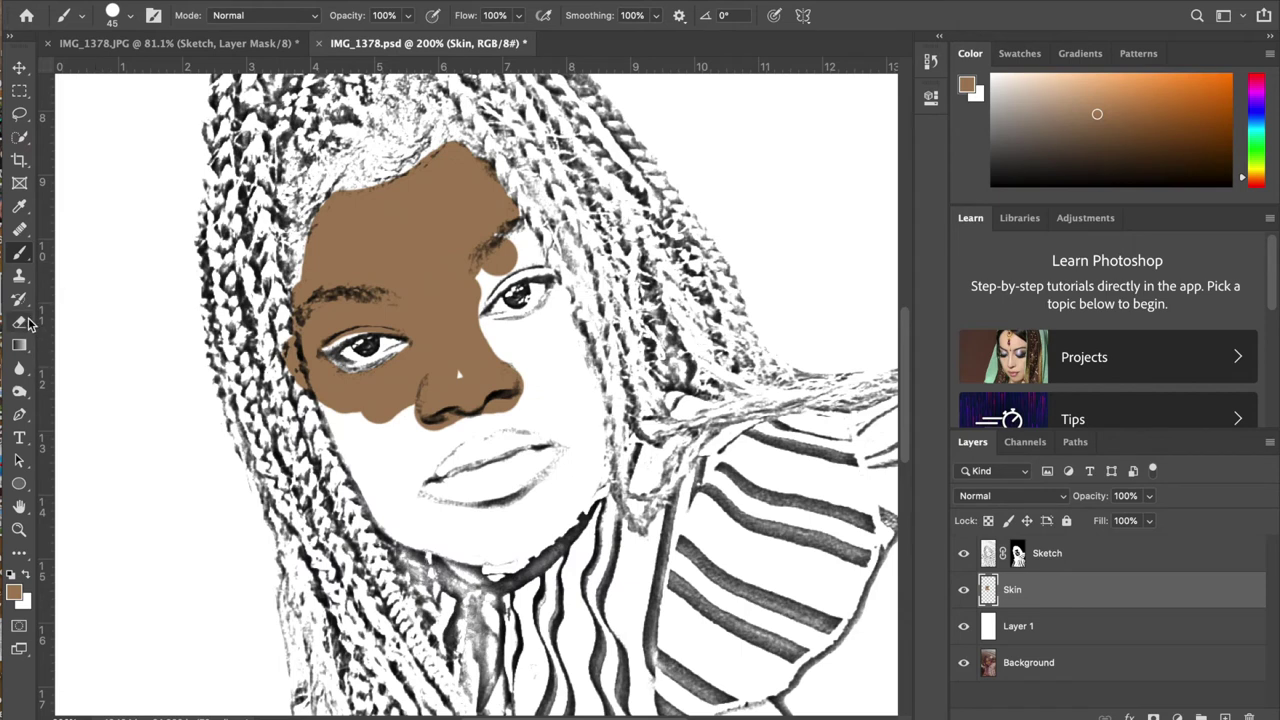
pyautogui.moveTo(30, 323); pyautogui.dragTo(80, 322)
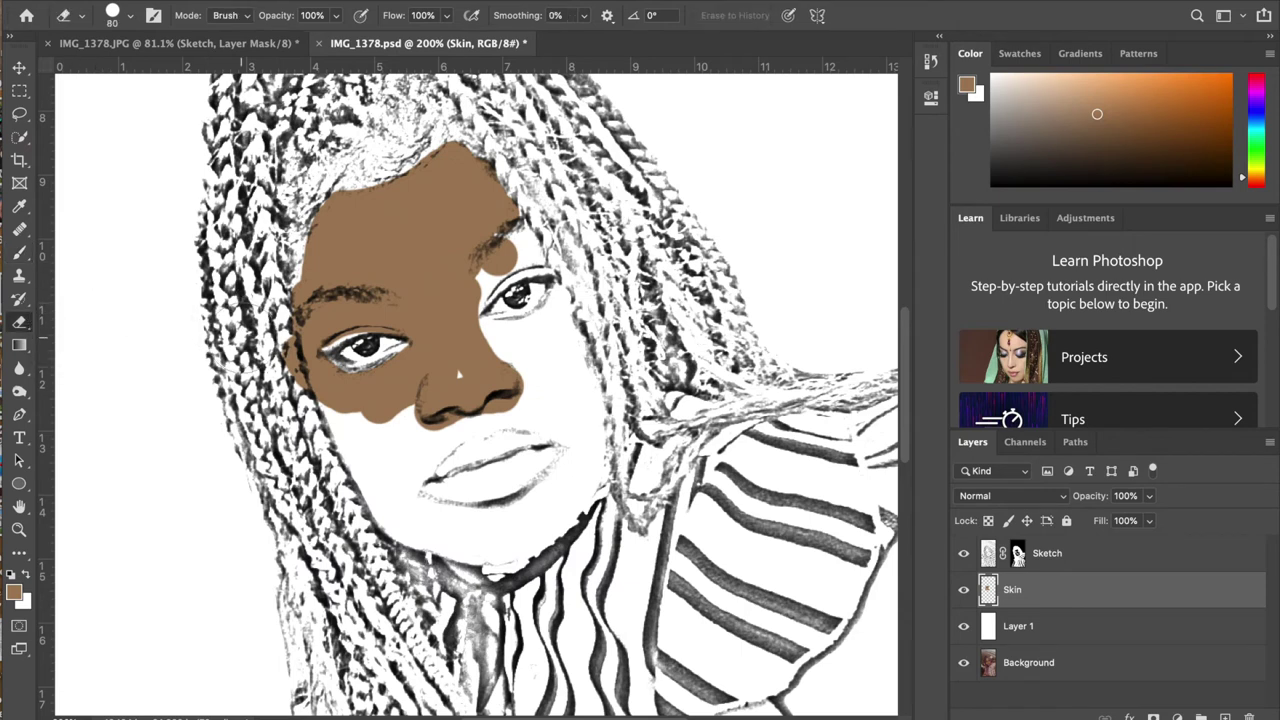
# Erase the excess brown along the left cheek edge.
pyautogui.moveTo(248, 336)
pyautogui.mouseDown()
pyautogui.moveTo(262, 368)
pyautogui.moveTo(255, 300)
pyautogui.moveTo(300, 405)
pyautogui.moveTo(282, 392)
pyautogui.moveTo(252, 278)
pyautogui.moveTo(256, 347)
pyautogui.moveTo(334, 318)
pyautogui.mouseUp()
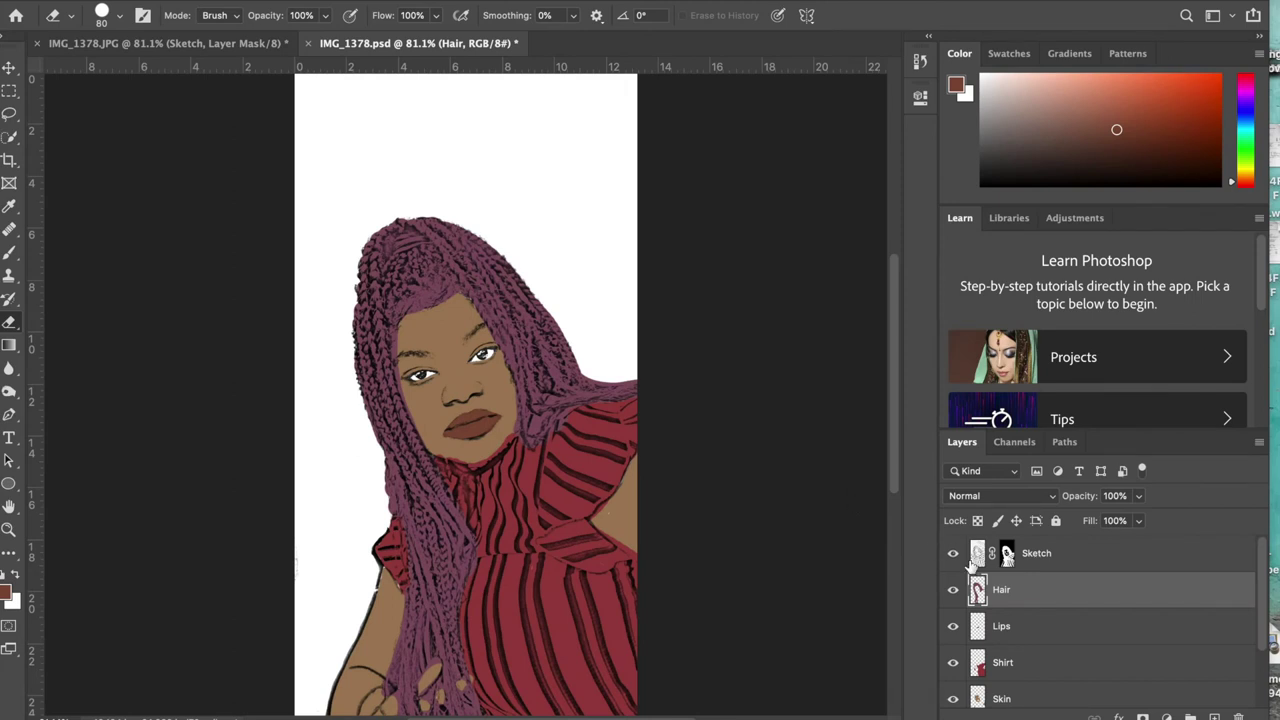
# Lower the Hair layer's opacity to 86%.
pyautogui.scroll(-1, 1007, 556)
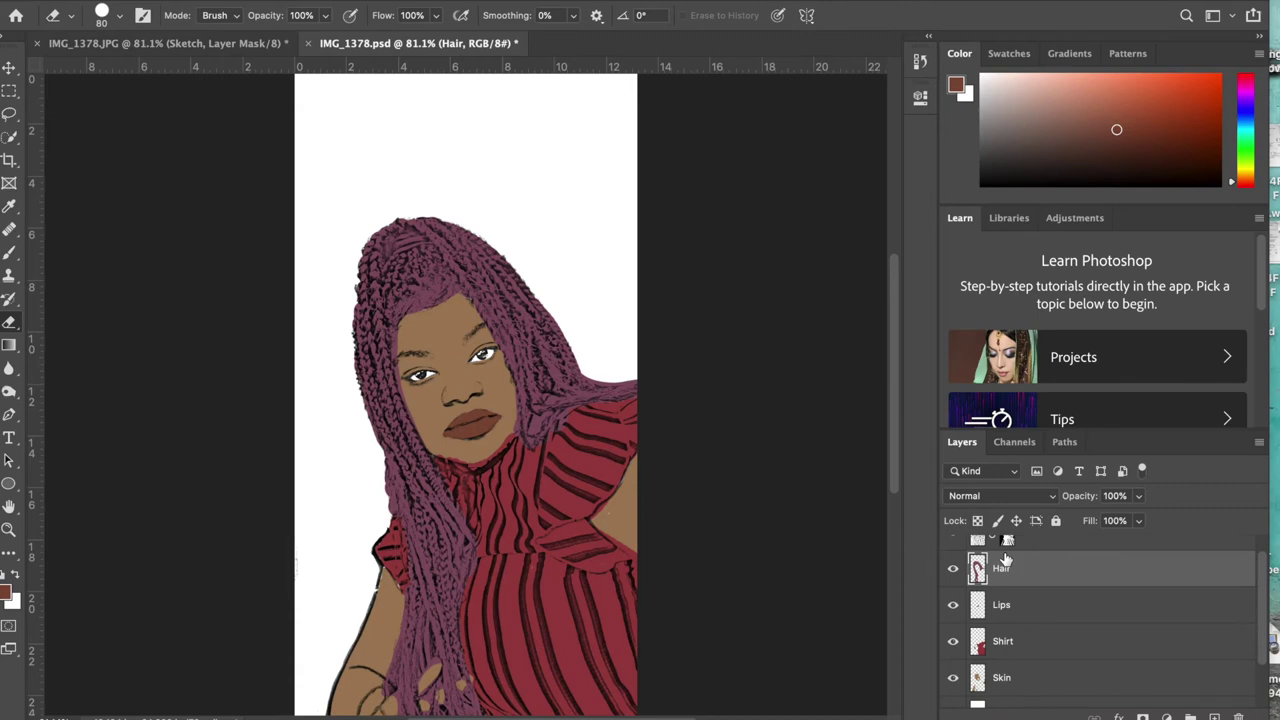
pyautogui.scroll(-3, 1027, 683)
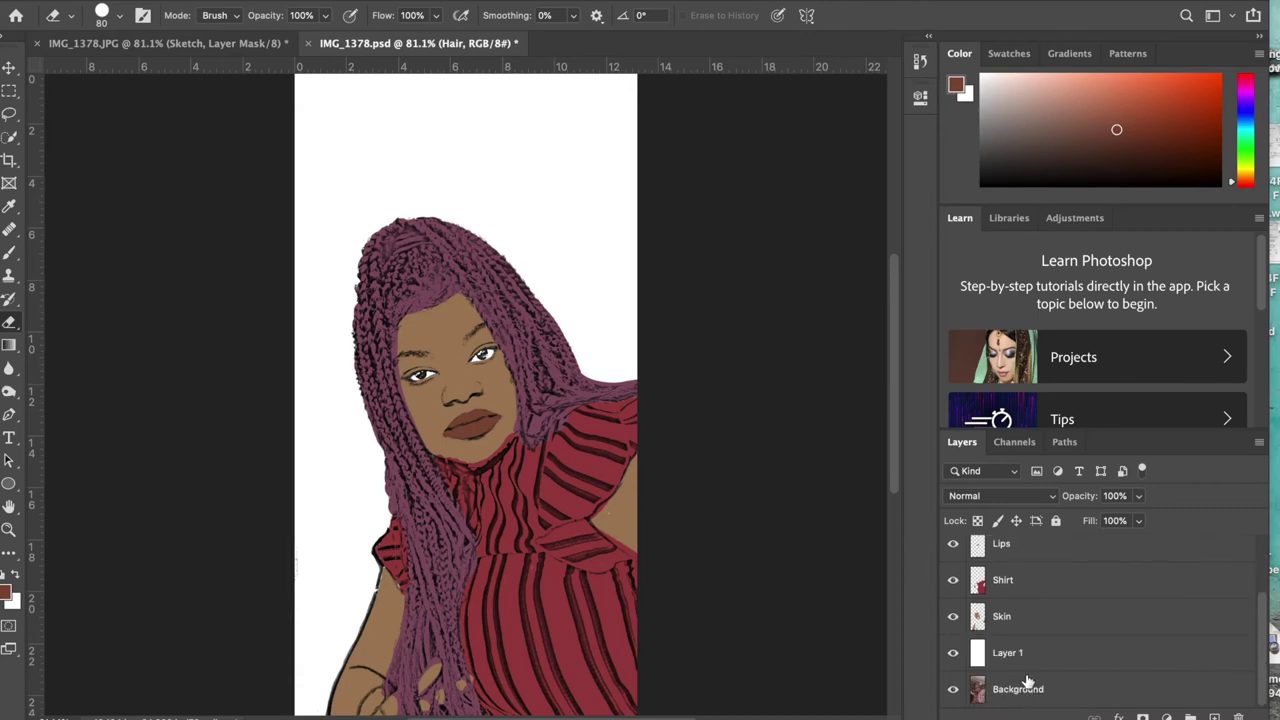
pyautogui.scroll(3, 1027, 683)
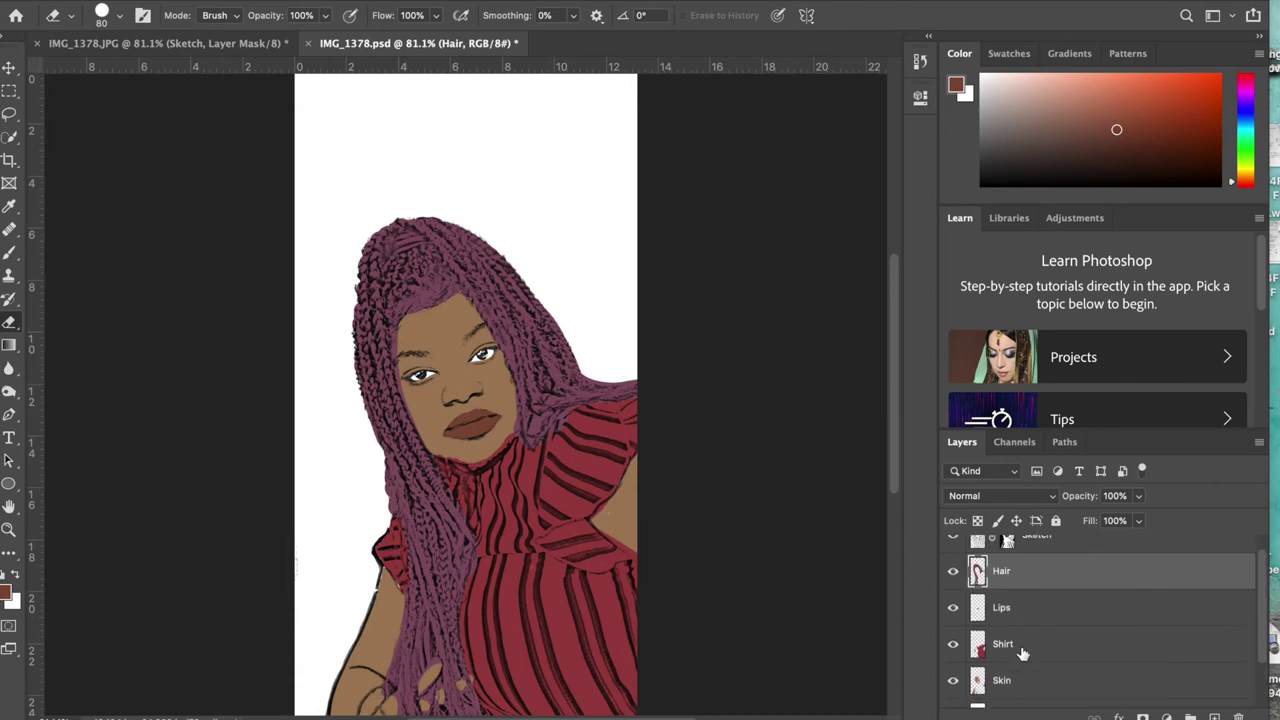
pyautogui.scroll(1, 1017, 615)
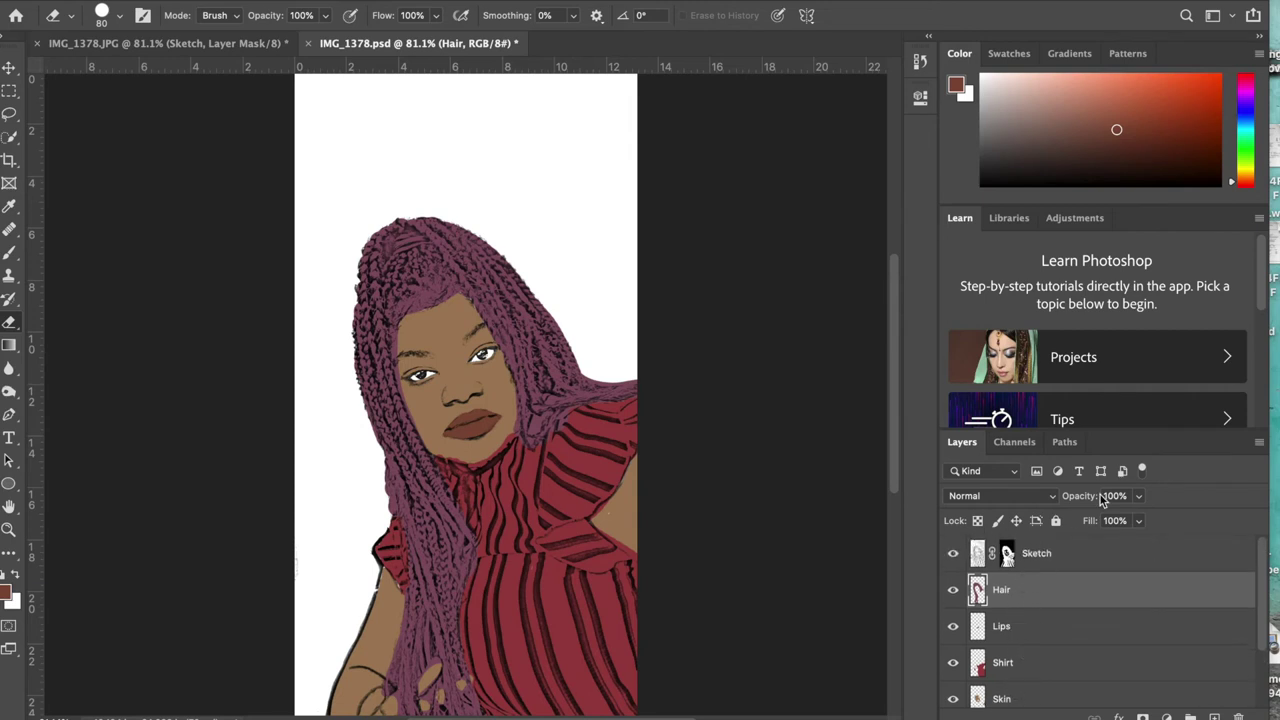
pyautogui.click(1138, 496)
pyautogui.moveTo(1140, 520); pyautogui.dragTo(1128, 520)
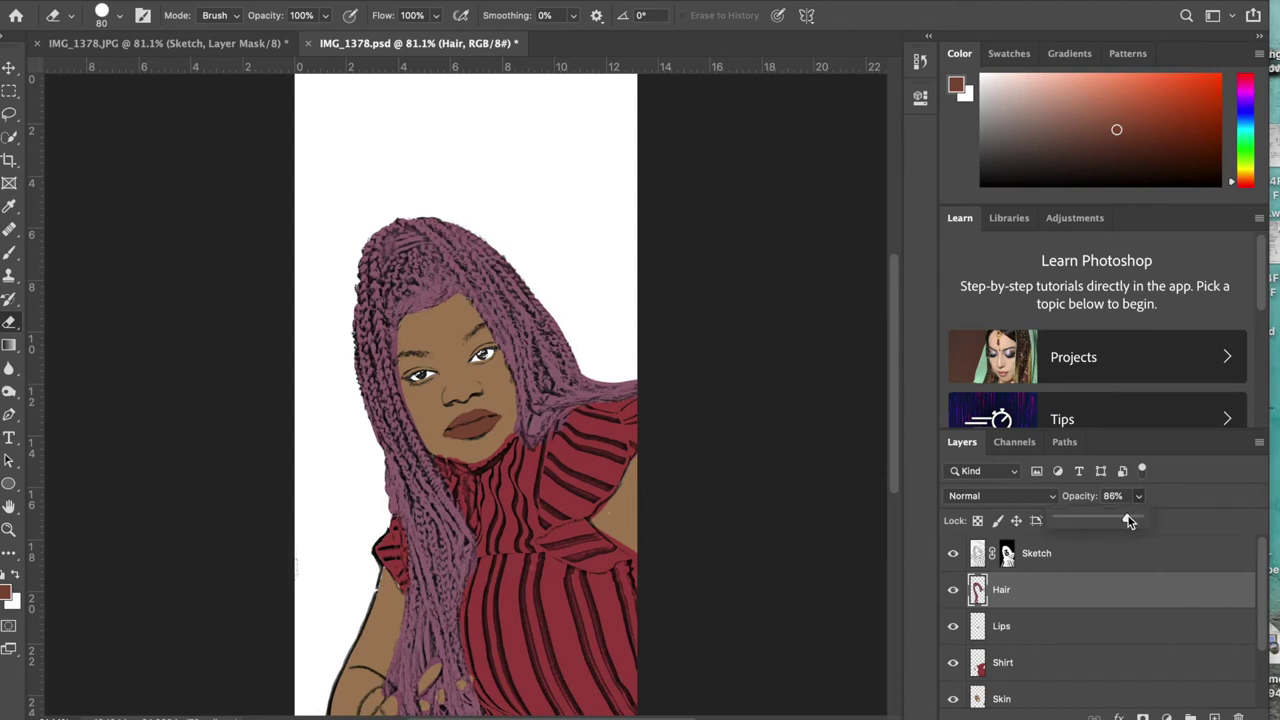
pyautogui.click(1188, 476)
# Lower the Shirt layer's opacity to 78%.
pyautogui.click(1037, 662)
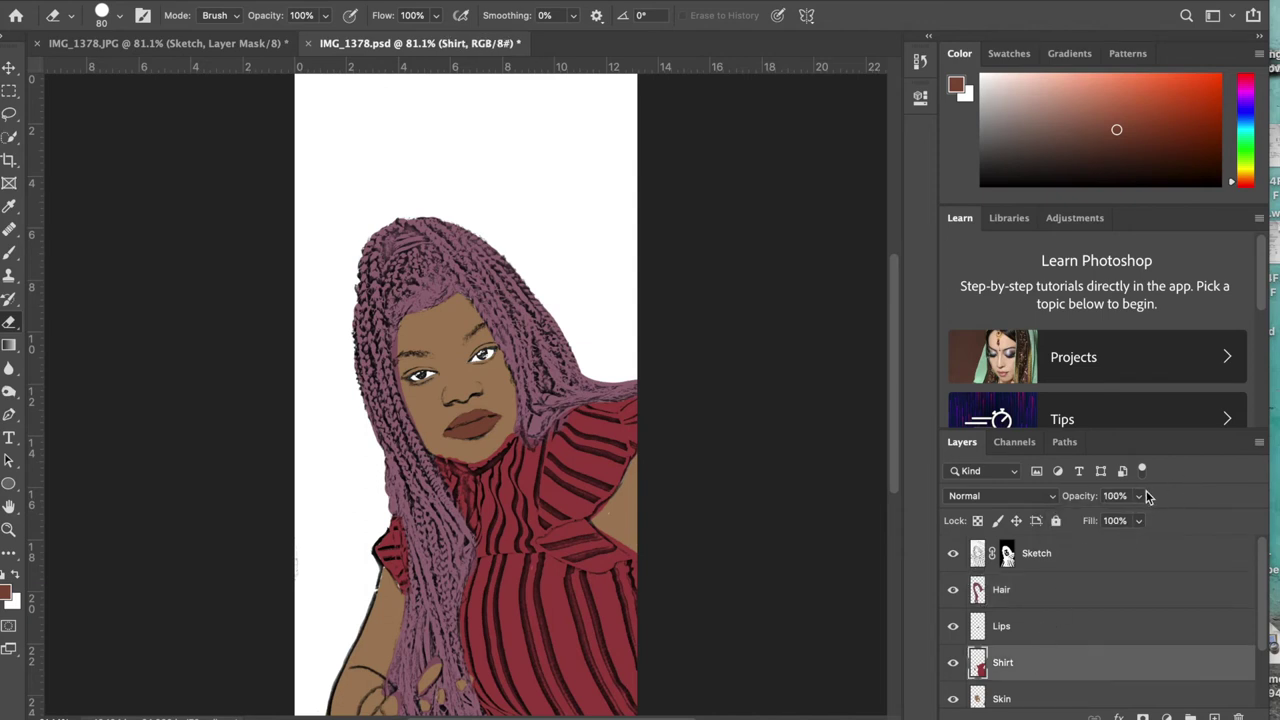
pyautogui.click(1140, 498)
pyautogui.moveTo(1130, 520); pyautogui.dragTo(1122, 522)
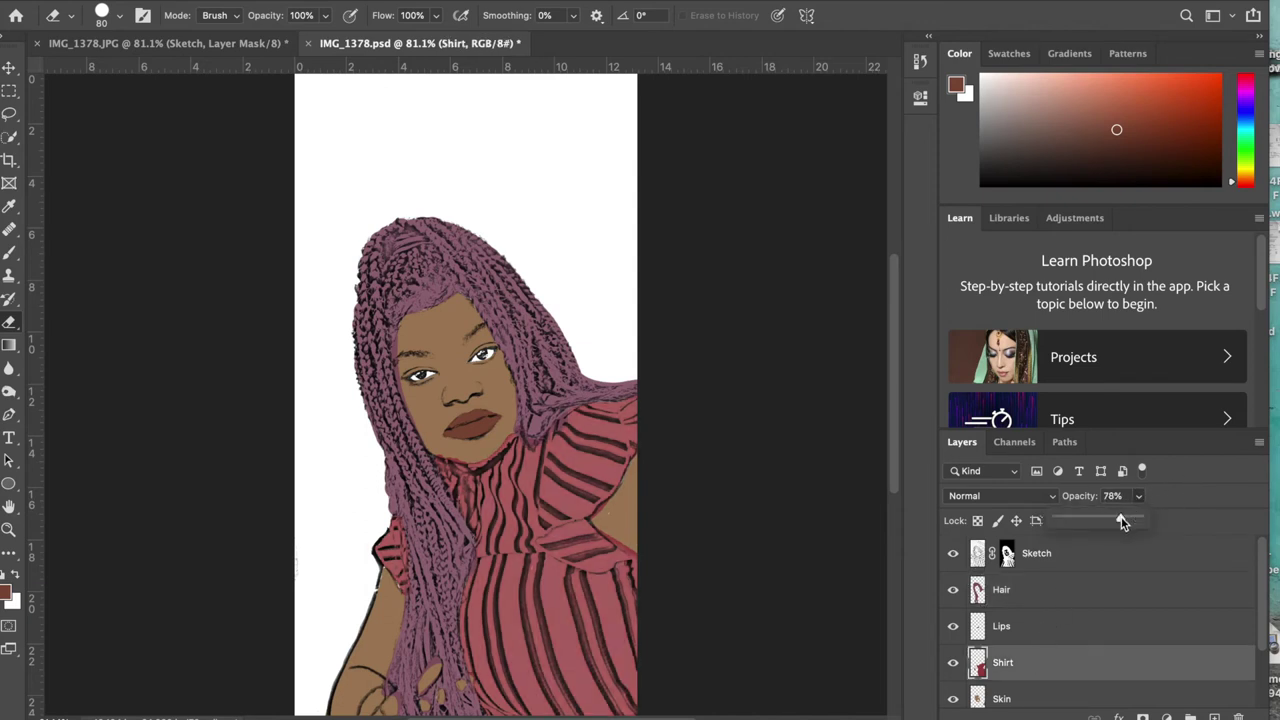
pyautogui.click(1088, 686)
# Set the Skin layer's opacity to 97%.
pyautogui.click(1060, 695)
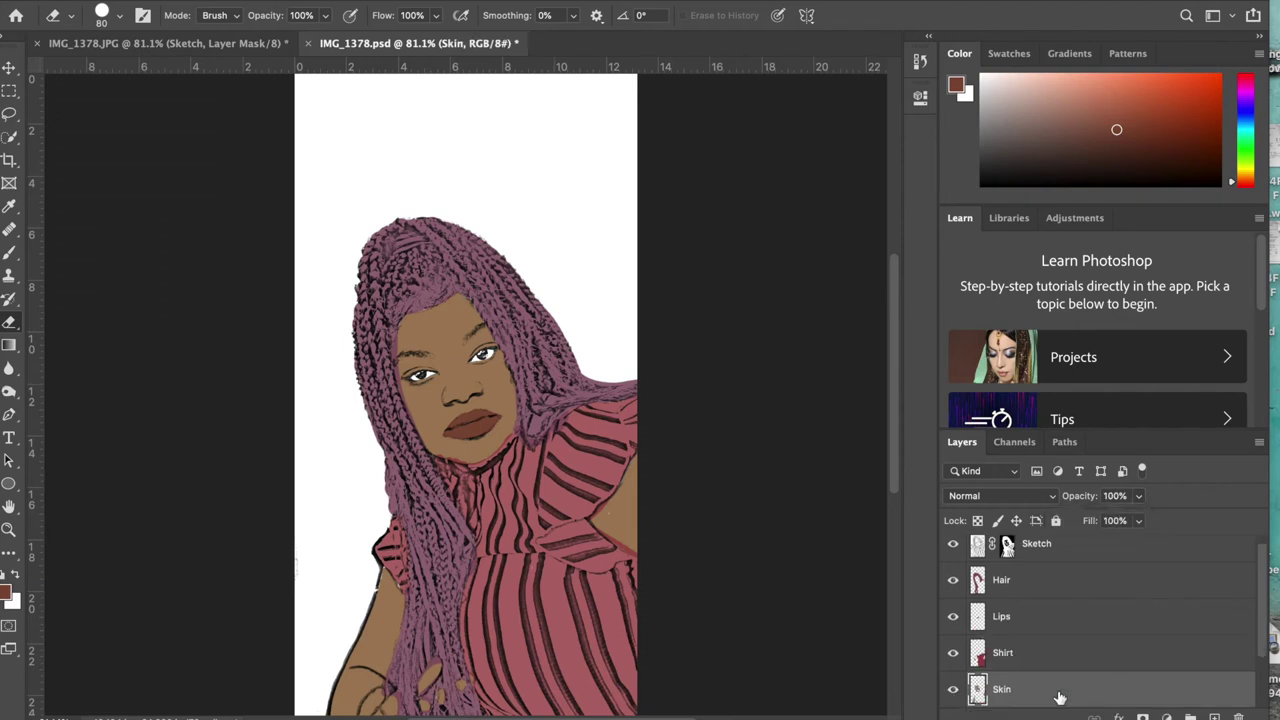
pyautogui.click(1137, 498)
pyautogui.click(1118, 515)
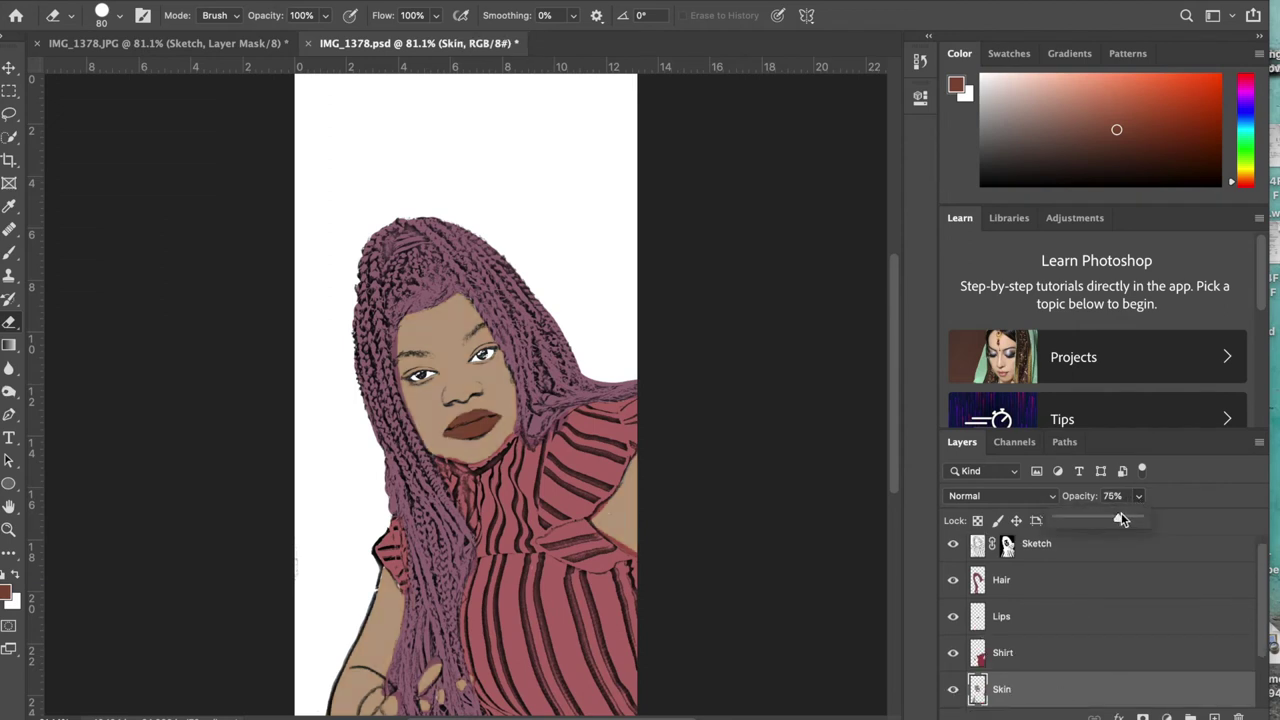
pyautogui.moveTo(1131, 519); pyautogui.dragTo(1138, 519)
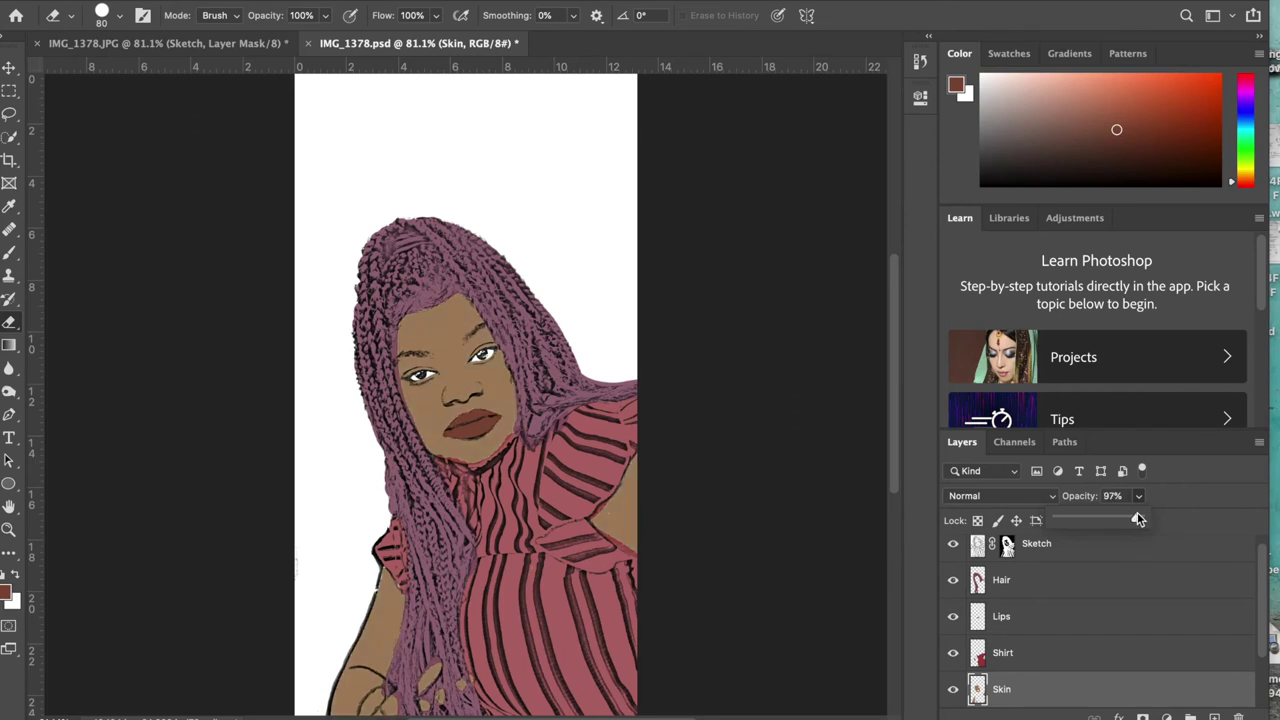
pyautogui.click(1180, 480)
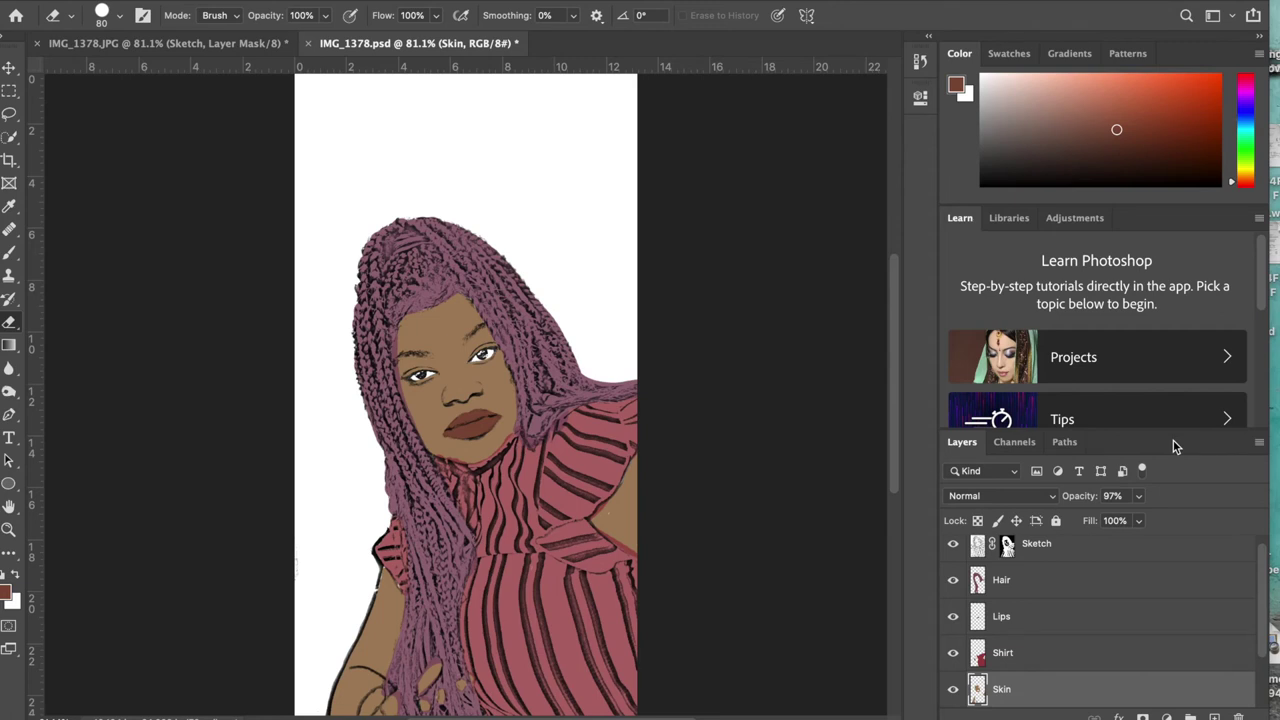
pyautogui.scroll(-2, 1137, 582)
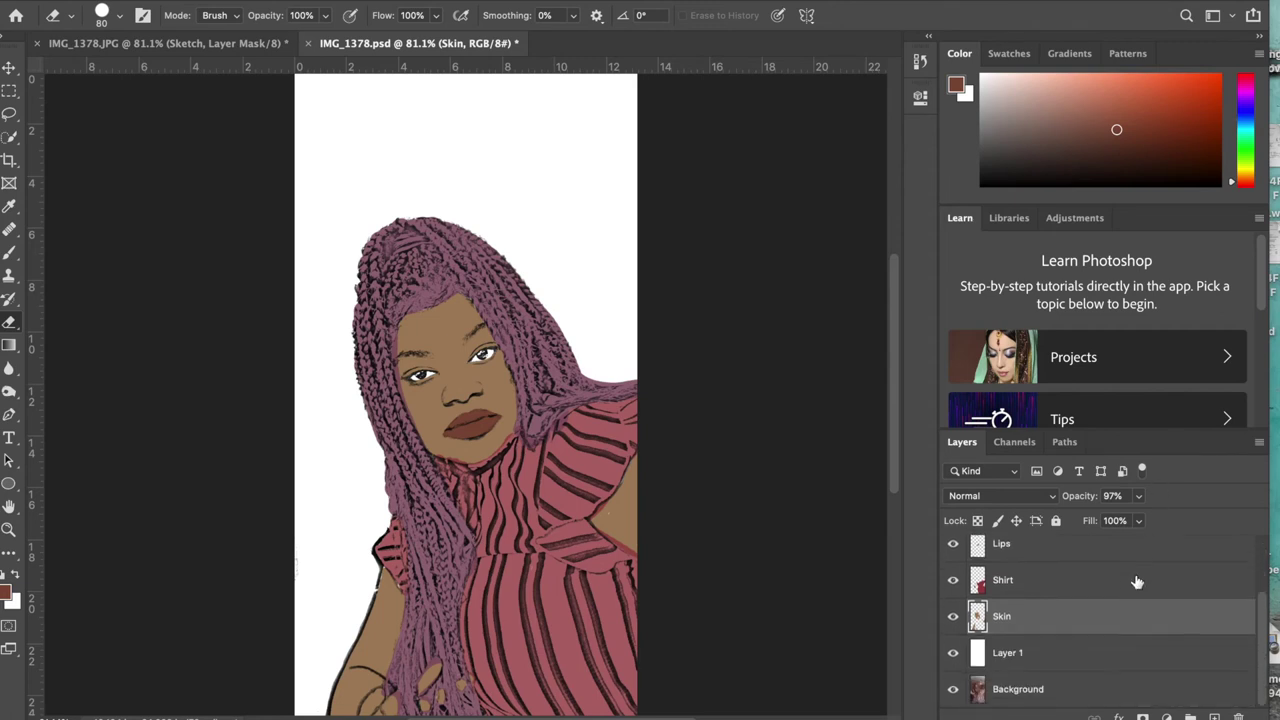
# Select the white Layer 1 and open the Filter Gallery.
pyautogui.click(1099, 658)
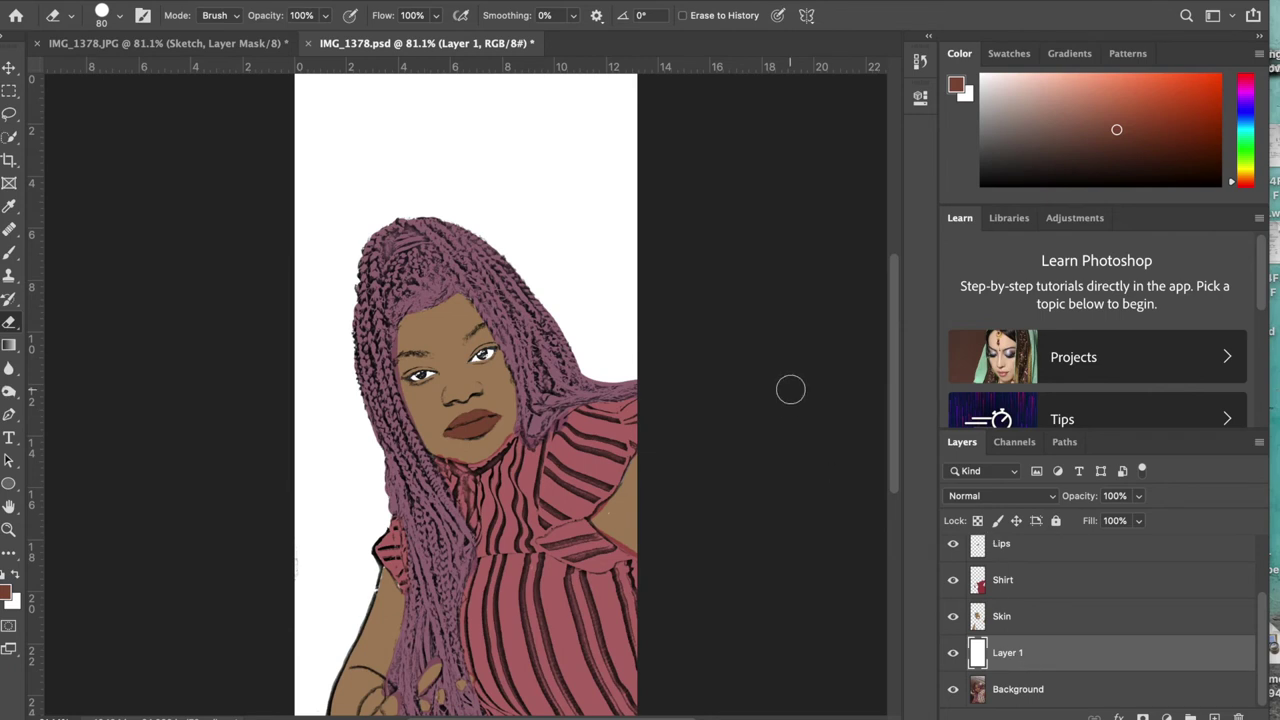
pyautogui.click(412, 0)
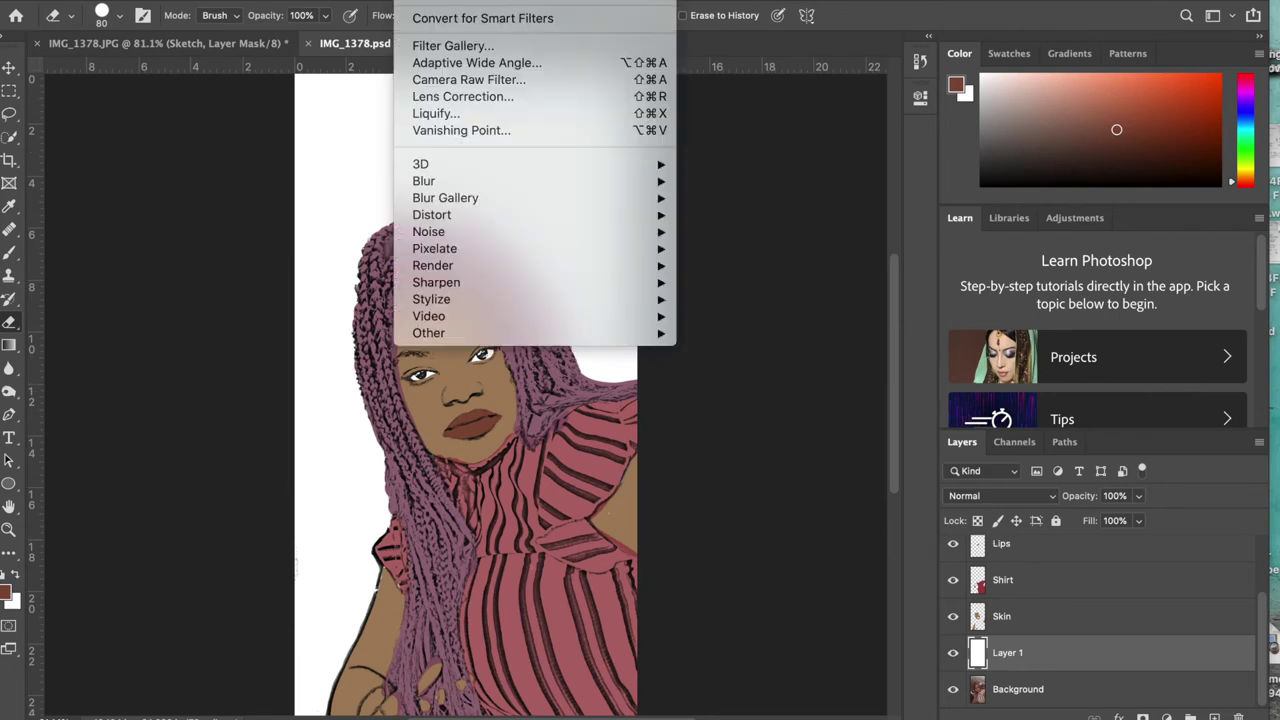
pyautogui.click(438, 47)
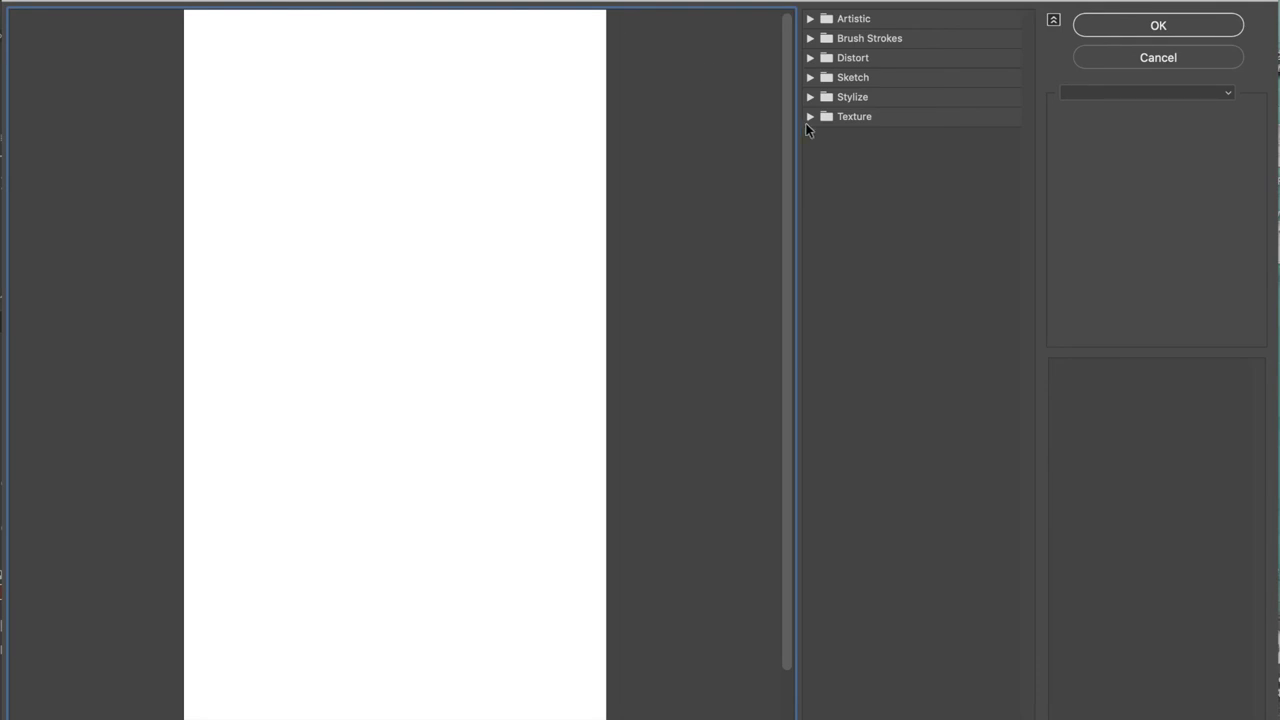
# Apply Texture > Grain to Layer 1 with Vertical type, Intensity 100 and Contrast 0.
pyautogui.click(811, 118)
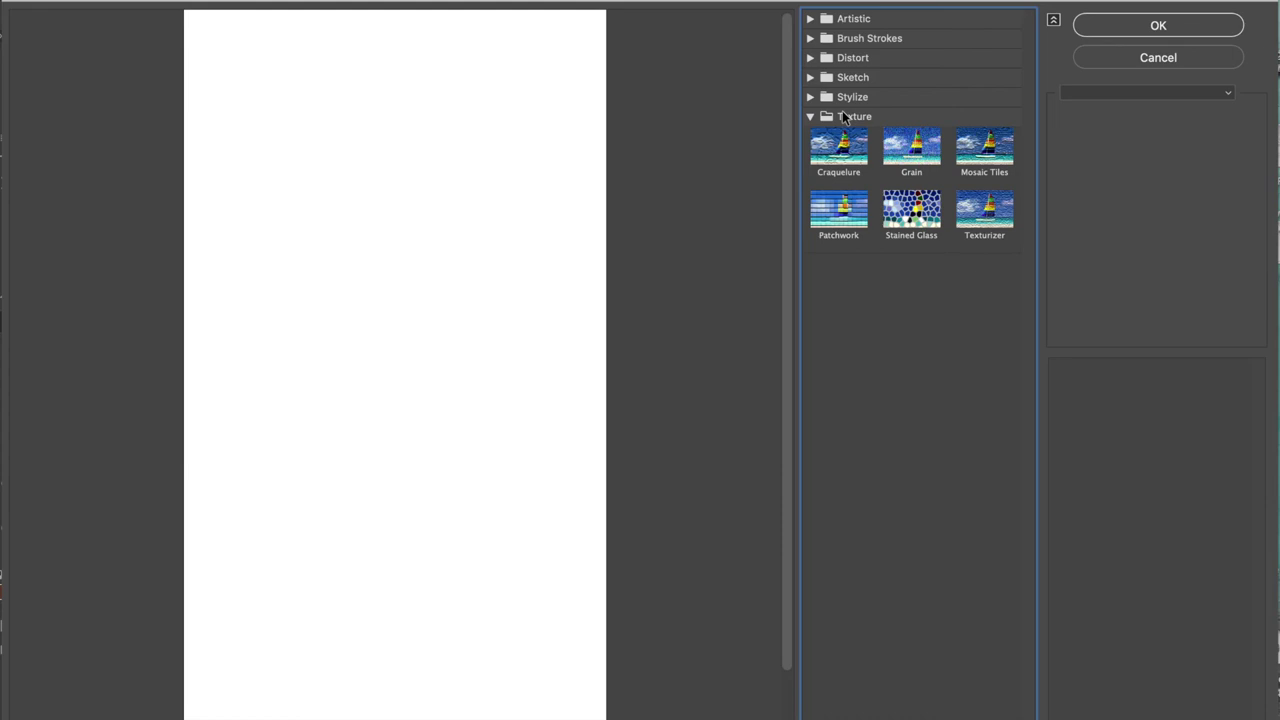
pyautogui.click(903, 148)
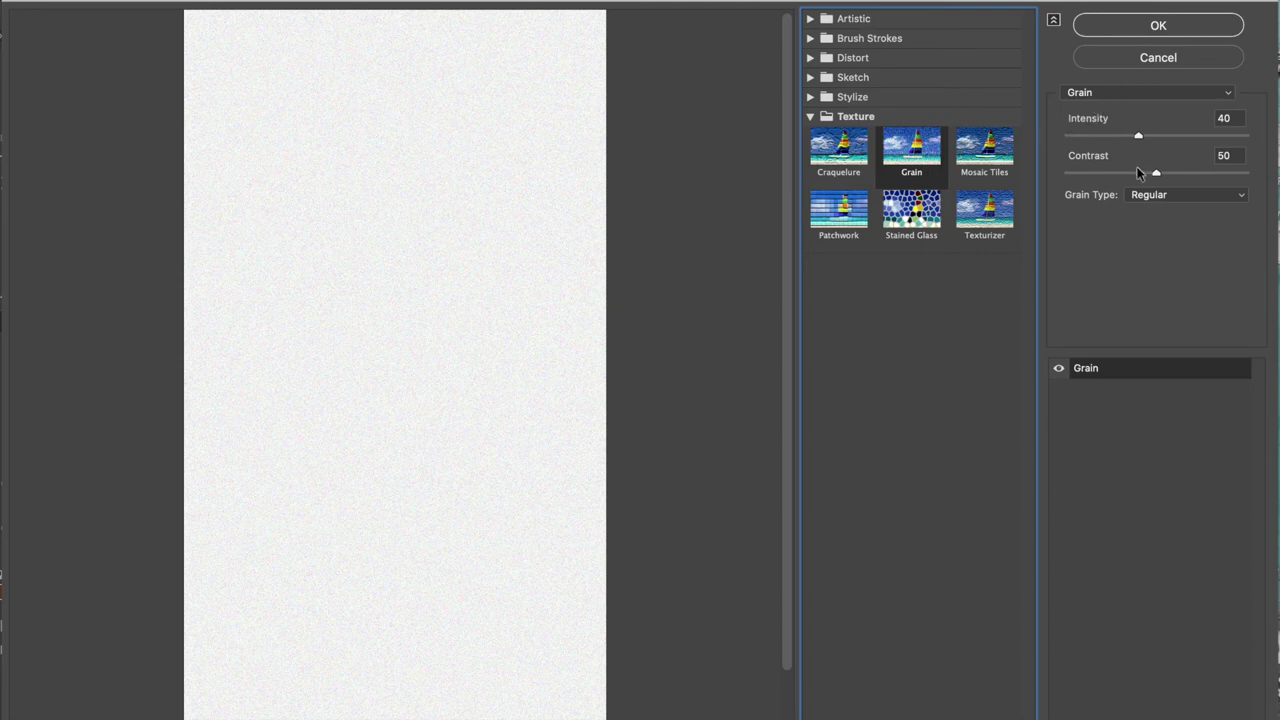
pyautogui.click(1149, 196)
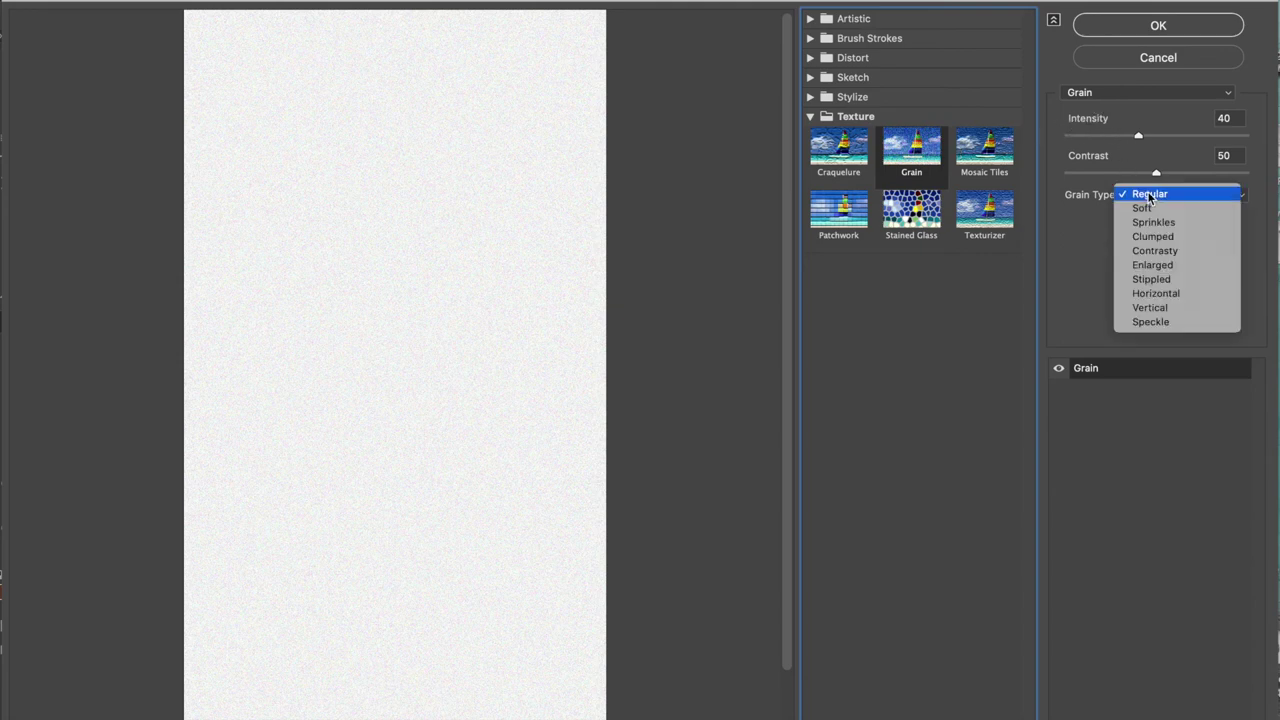
pyautogui.click(1156, 308)
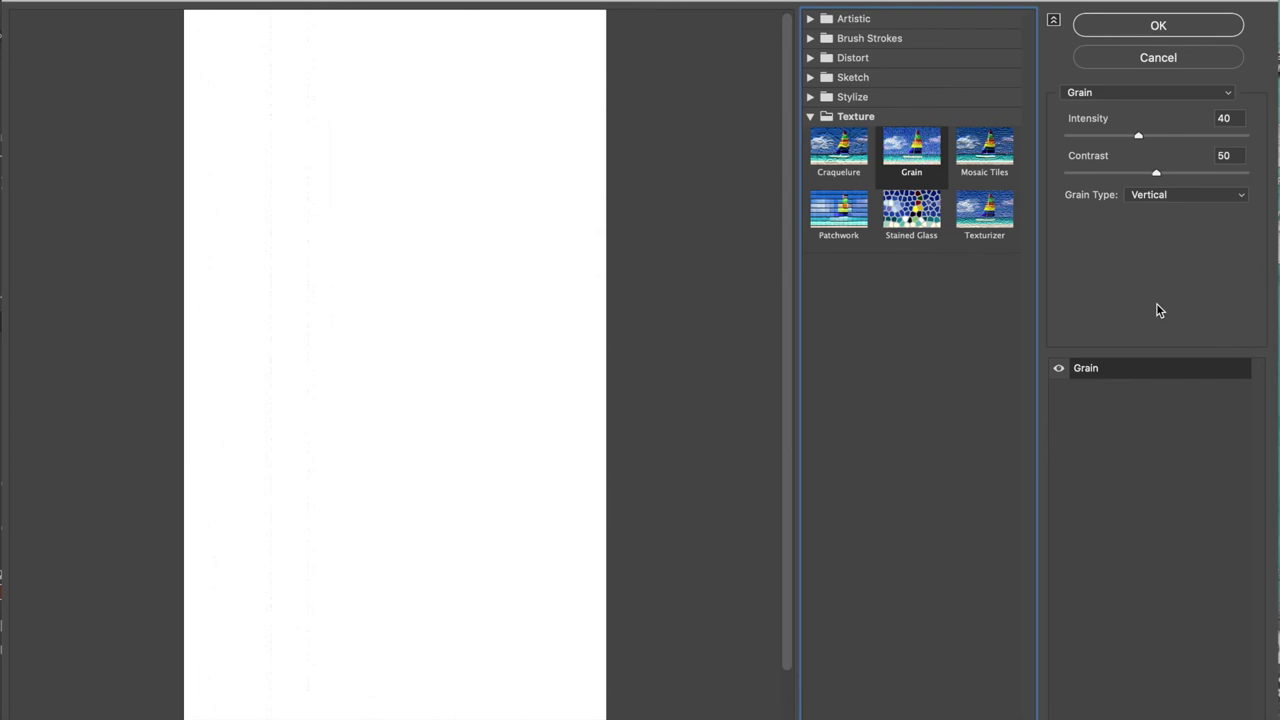
pyautogui.doubleClick(1228, 118)
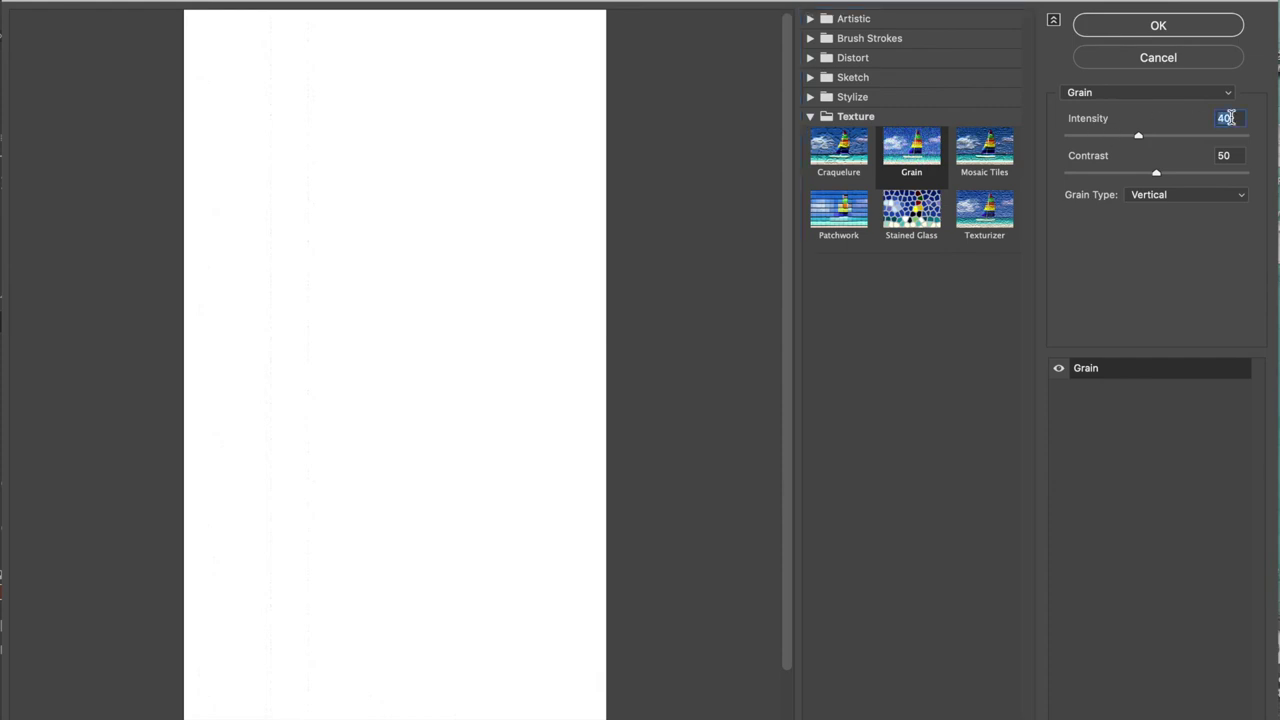
pyautogui.write('100')
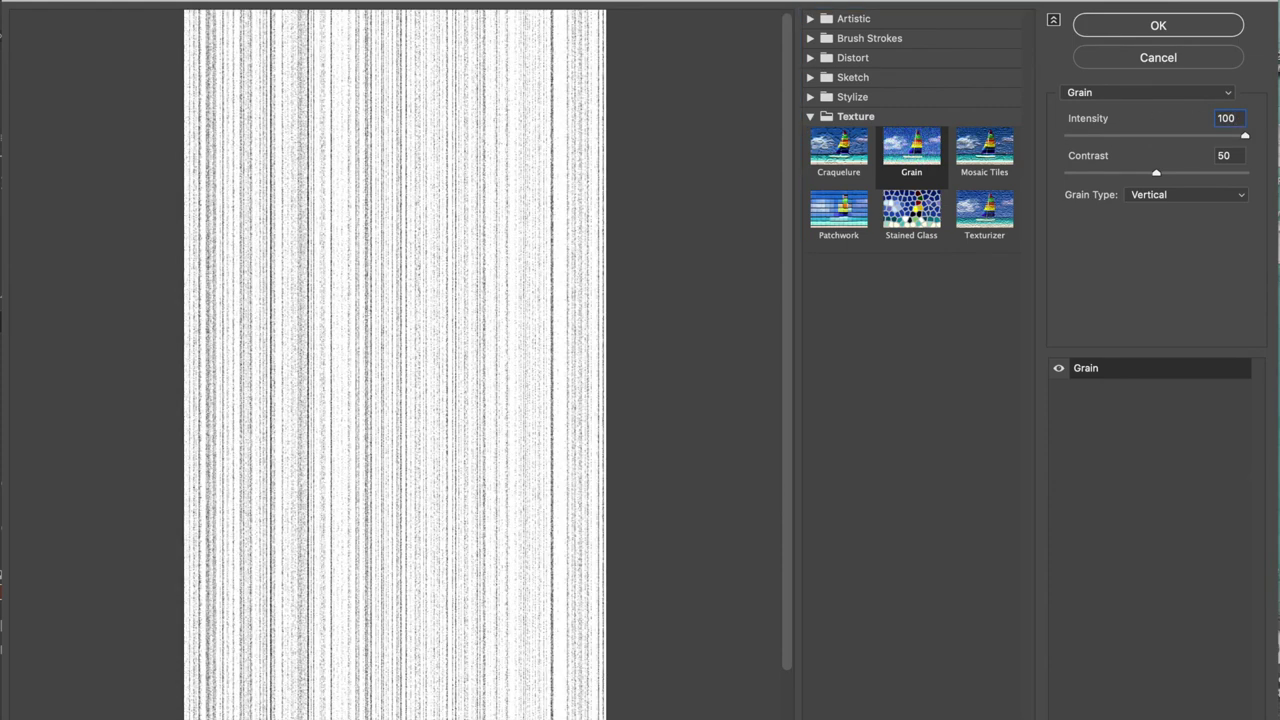
pyautogui.doubleClick(1236, 155)
pyautogui.write('0')
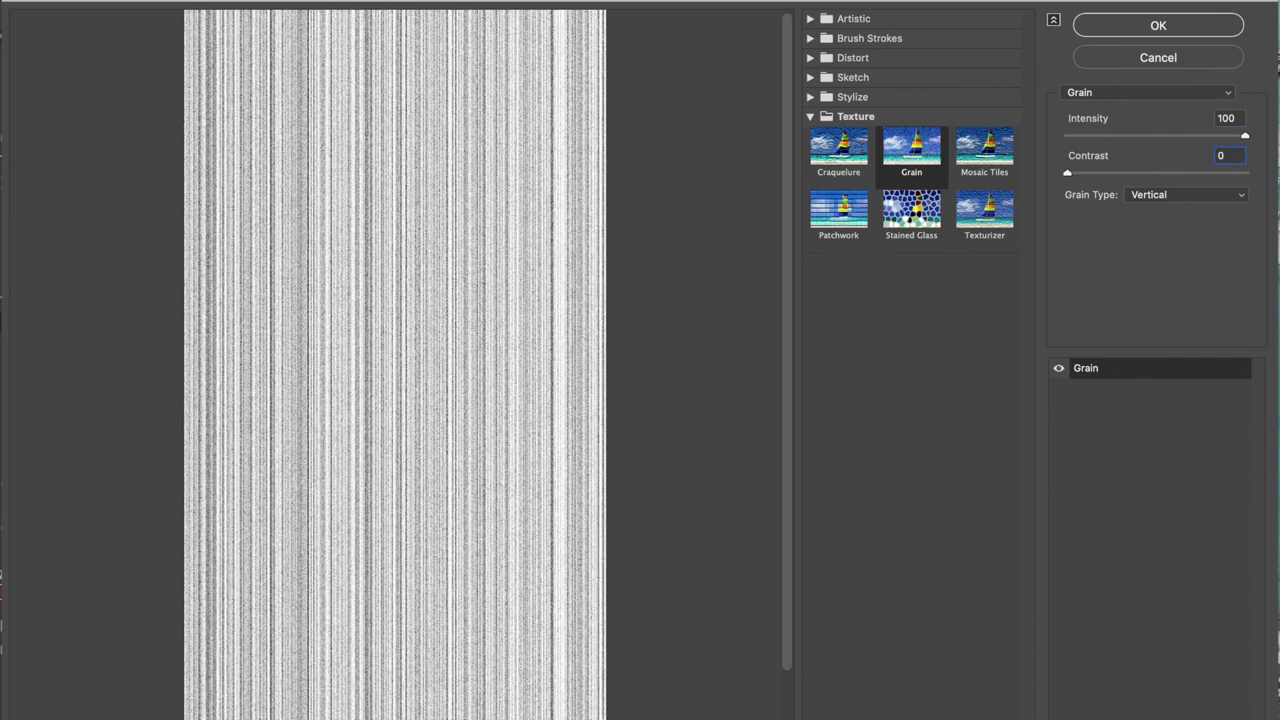
pyautogui.click(1190, 193)
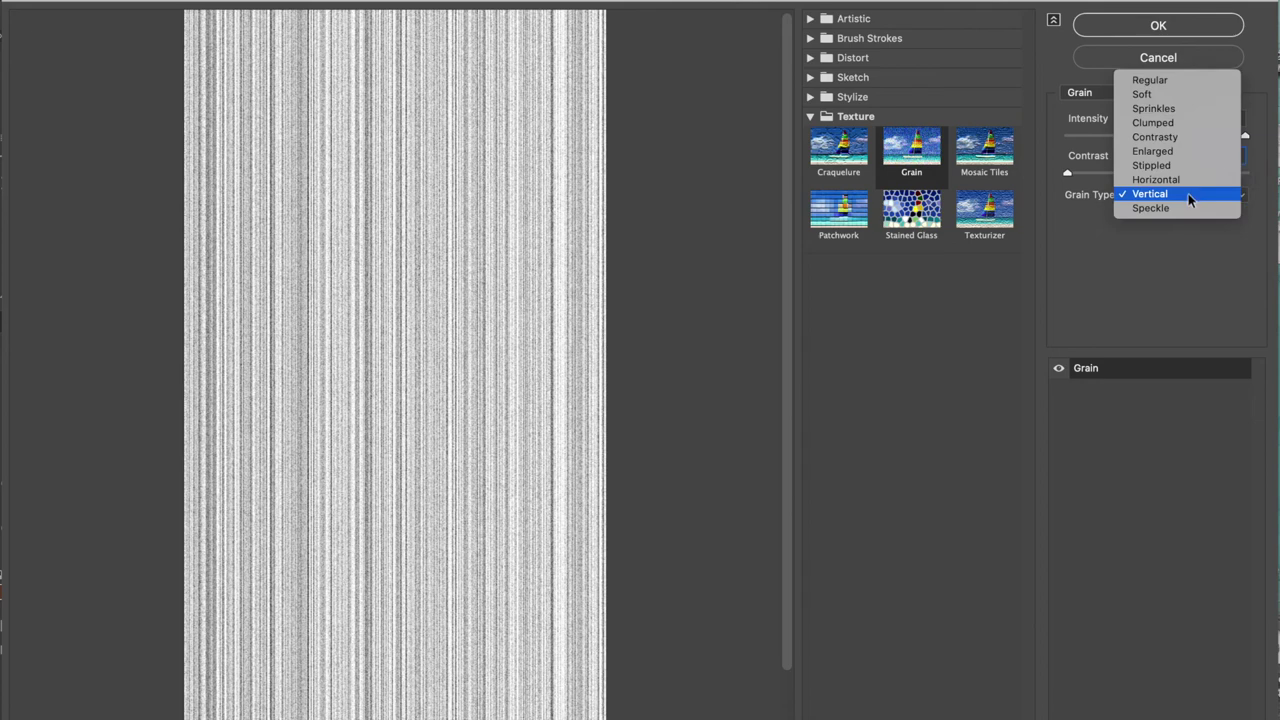
pyautogui.click(1188, 194)
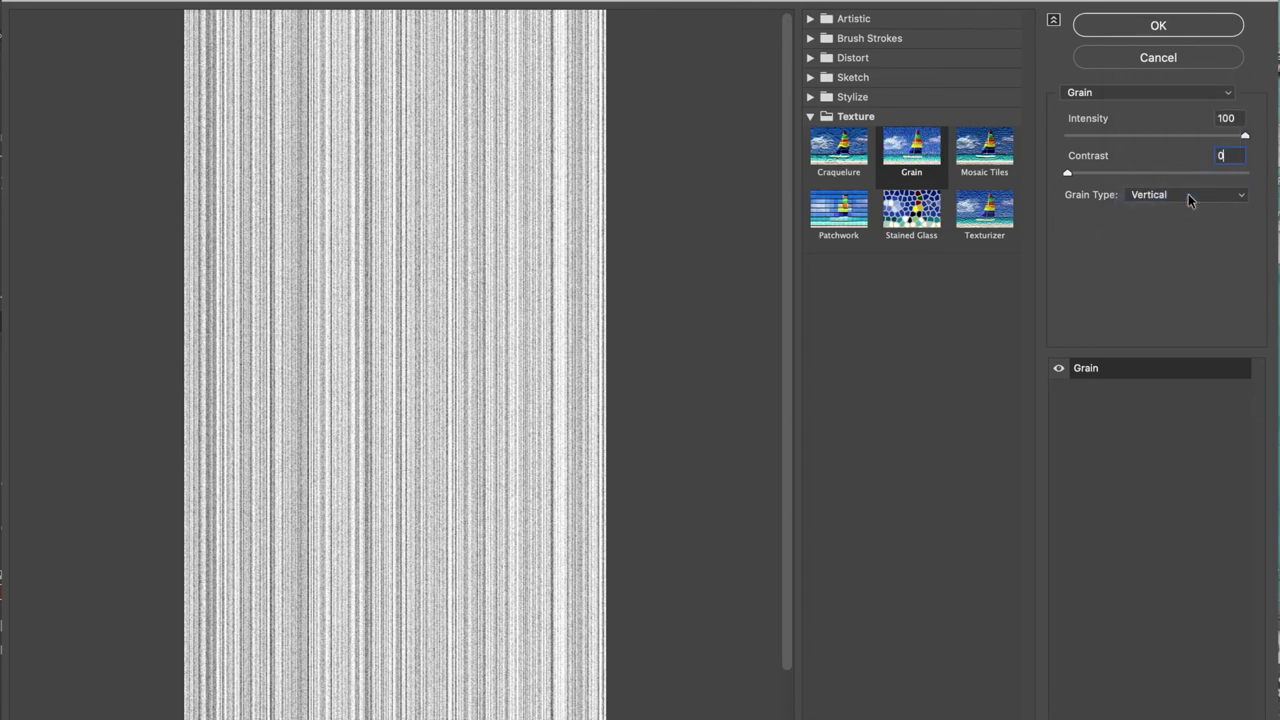
pyautogui.click(1150, 28)
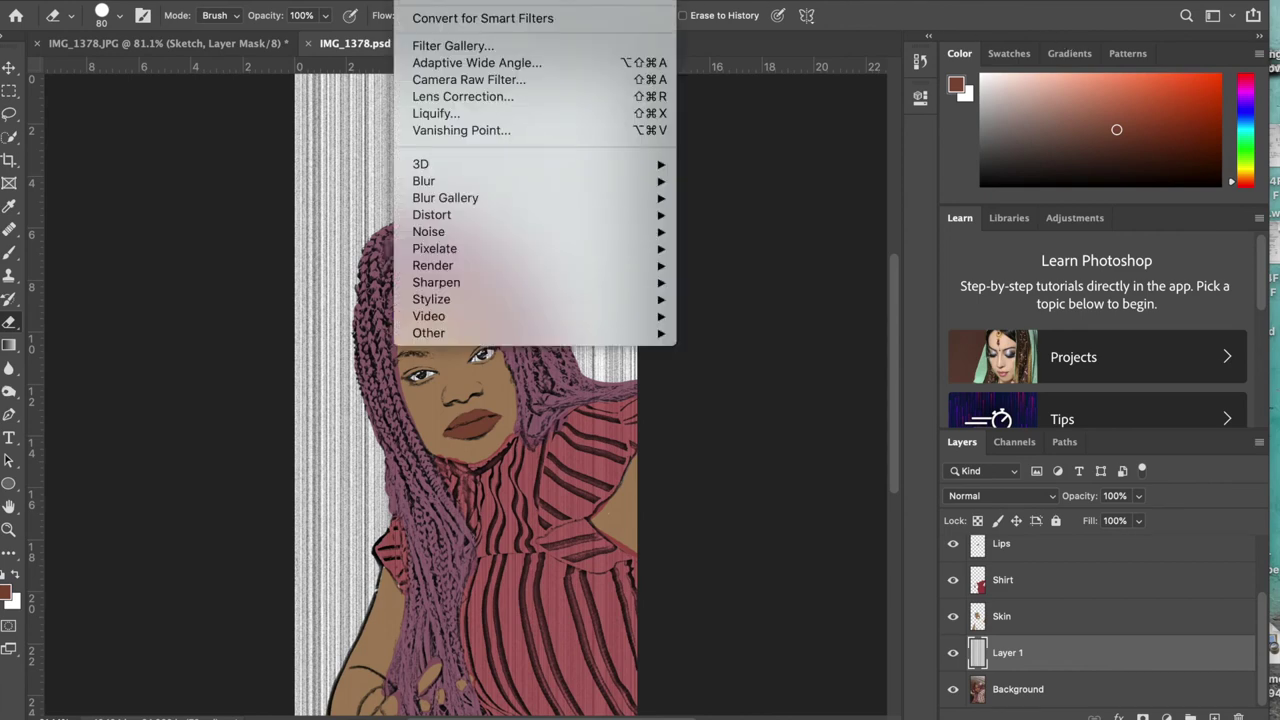
# Blur Layer 1's grain streaks with a 4-pixel Gaussian Blur.
pyautogui.moveTo(451, 183)
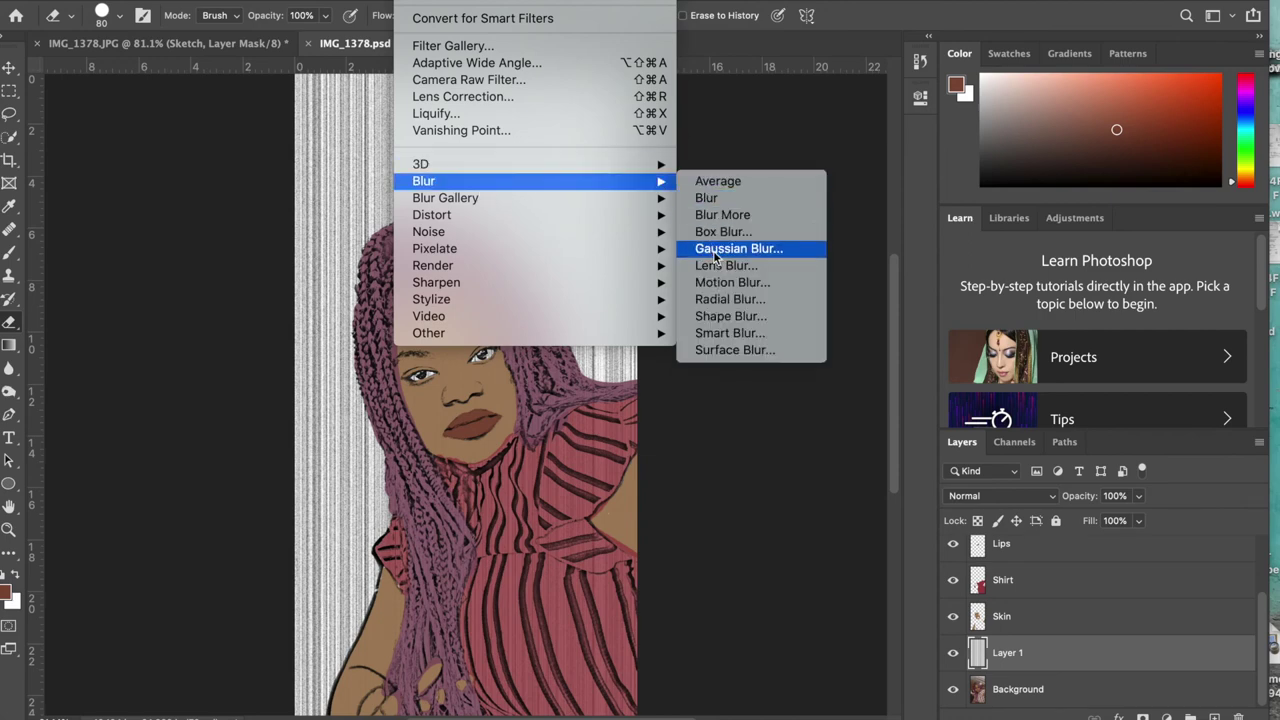
pyautogui.click(714, 252)
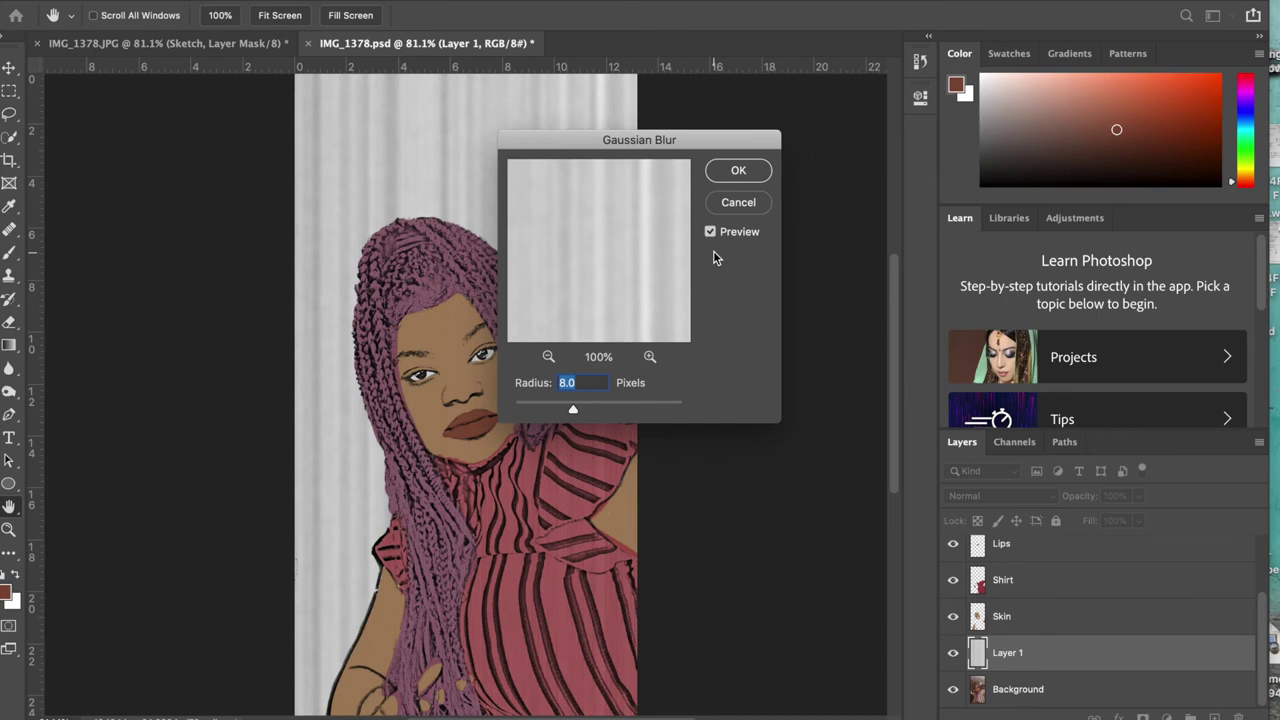
pyautogui.write('4')
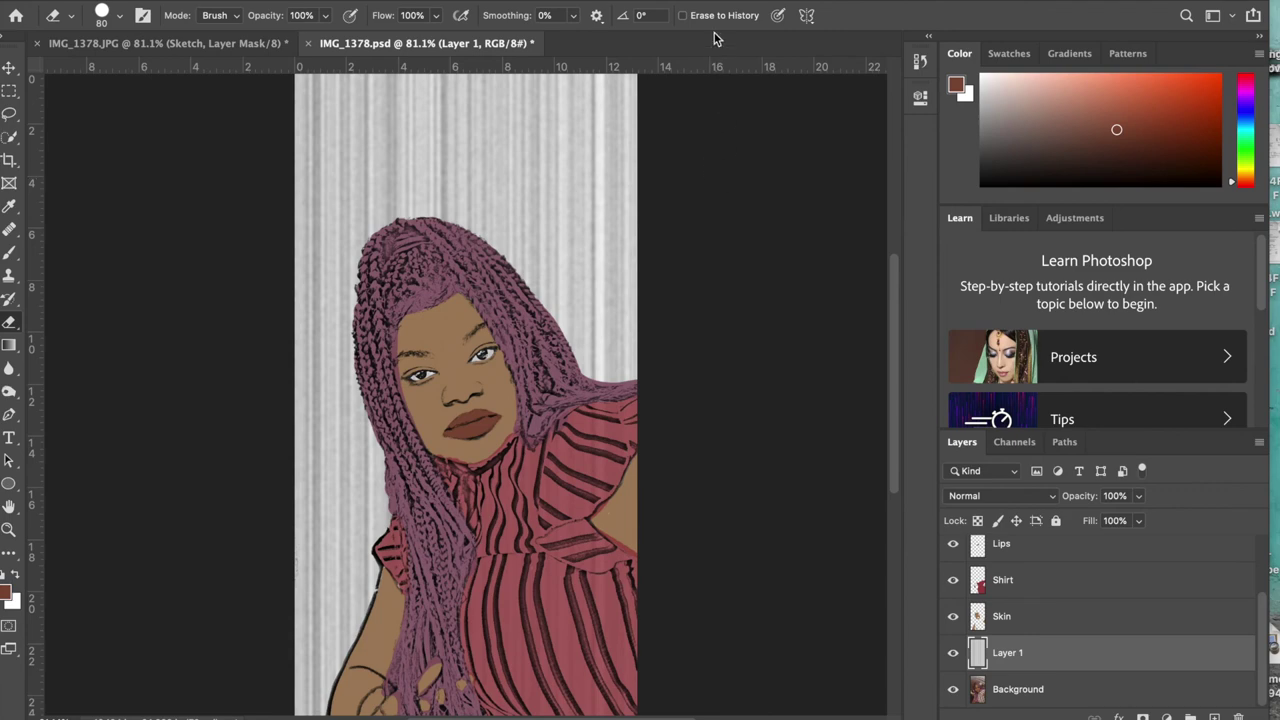
pyautogui.click(415, 0)
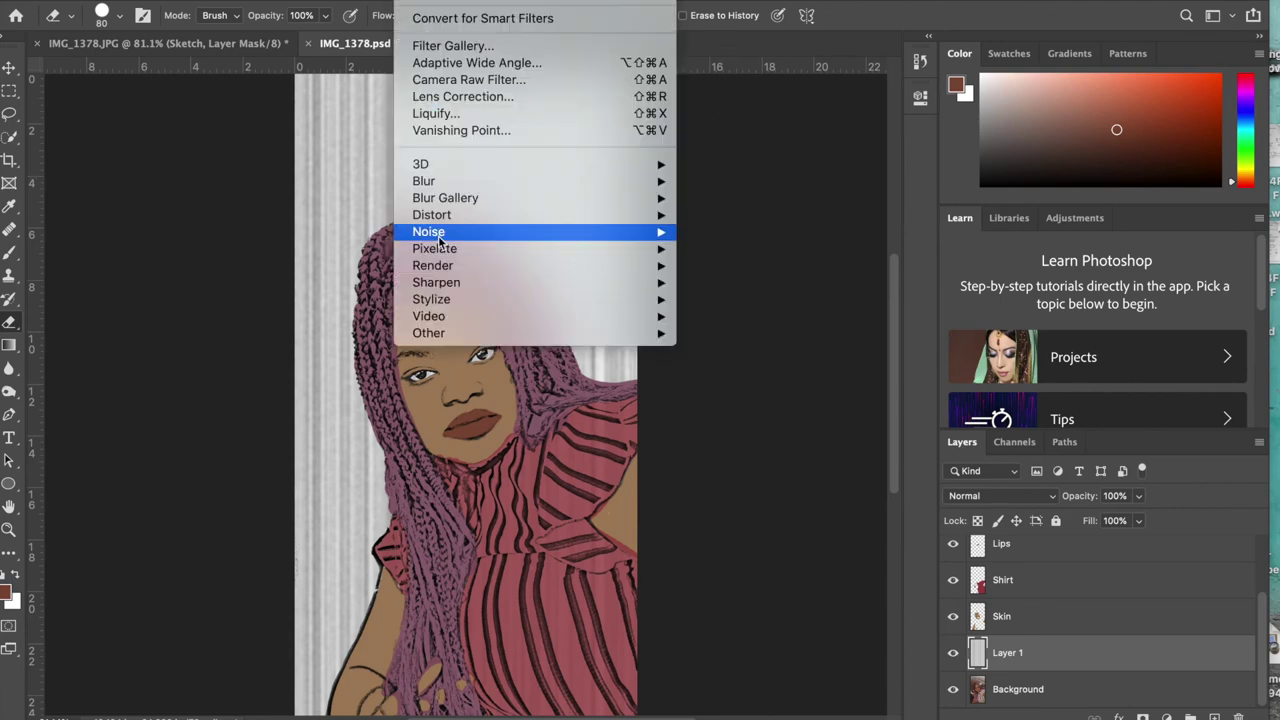
# Apply Distort > Polar Coordinates, Rectangular to Polar, to Layer 1's blurred streaks.
pyautogui.moveTo(444, 221)
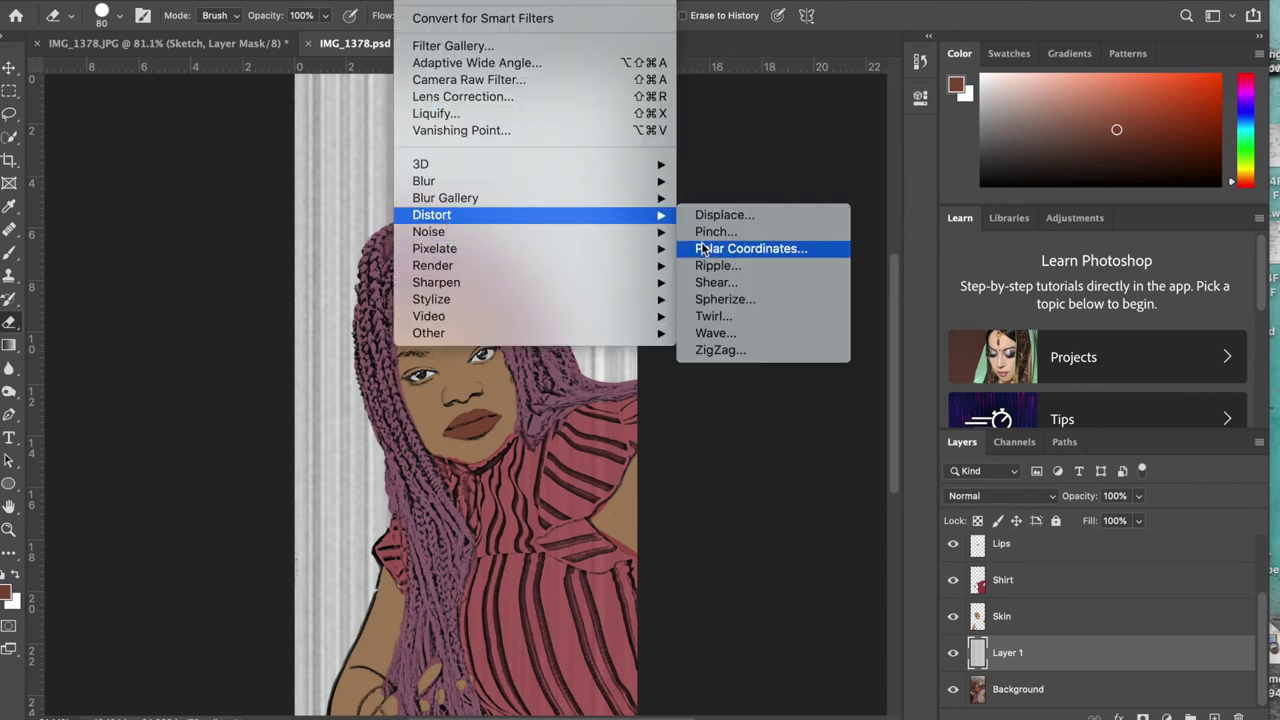
pyautogui.click(703, 248)
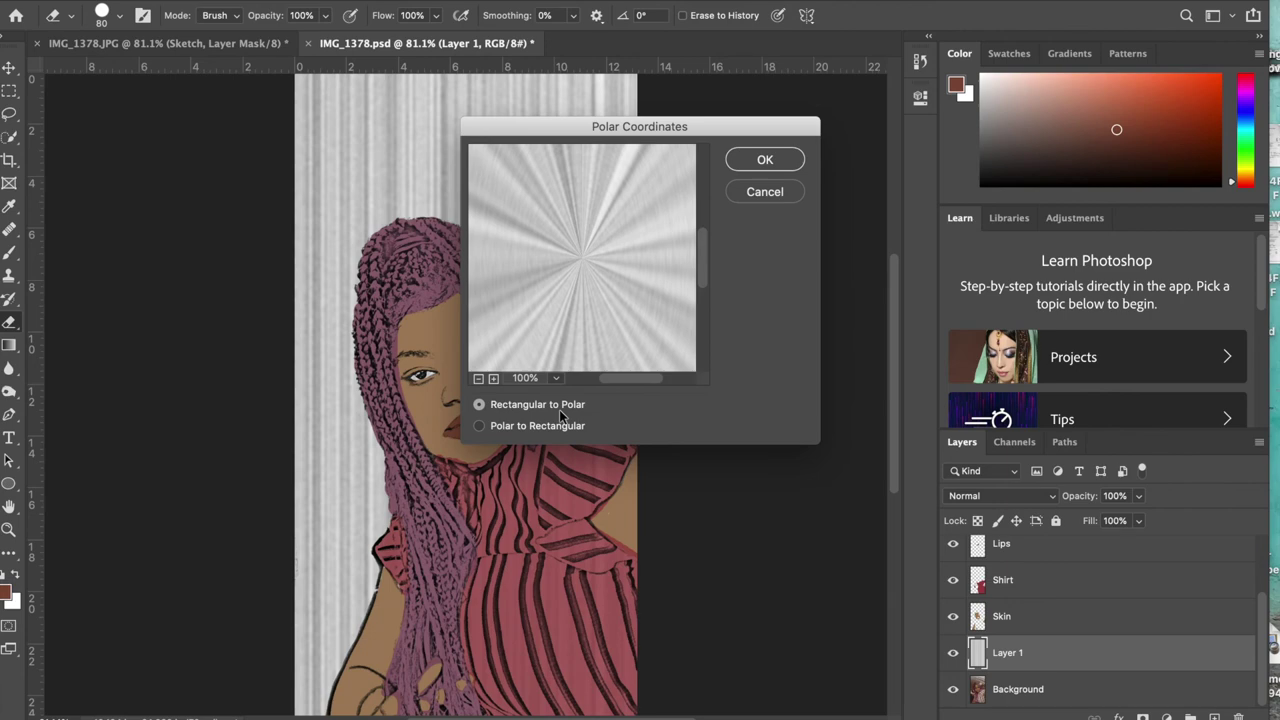
pyautogui.click(765, 160)
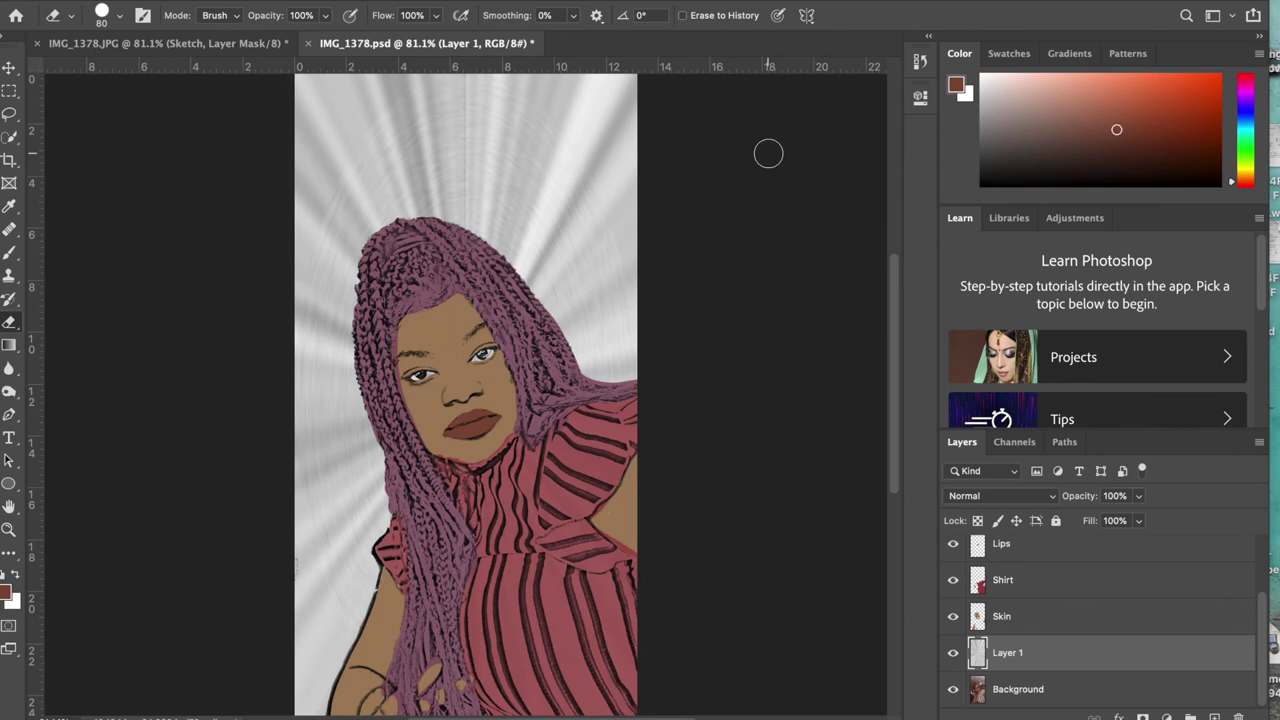
pyautogui.press('super+u')
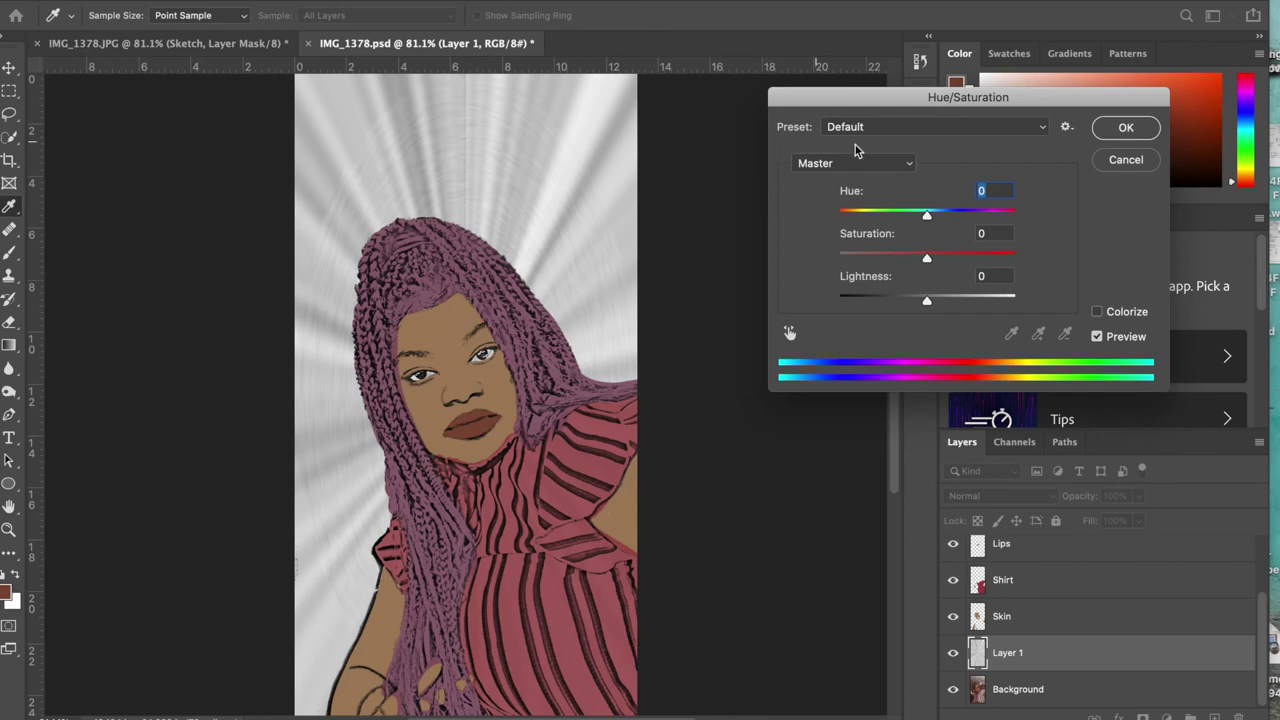
# Turn on Colorize, raise saturation, and try tint hues ranging from green to blue.
pyautogui.click(1097, 313)
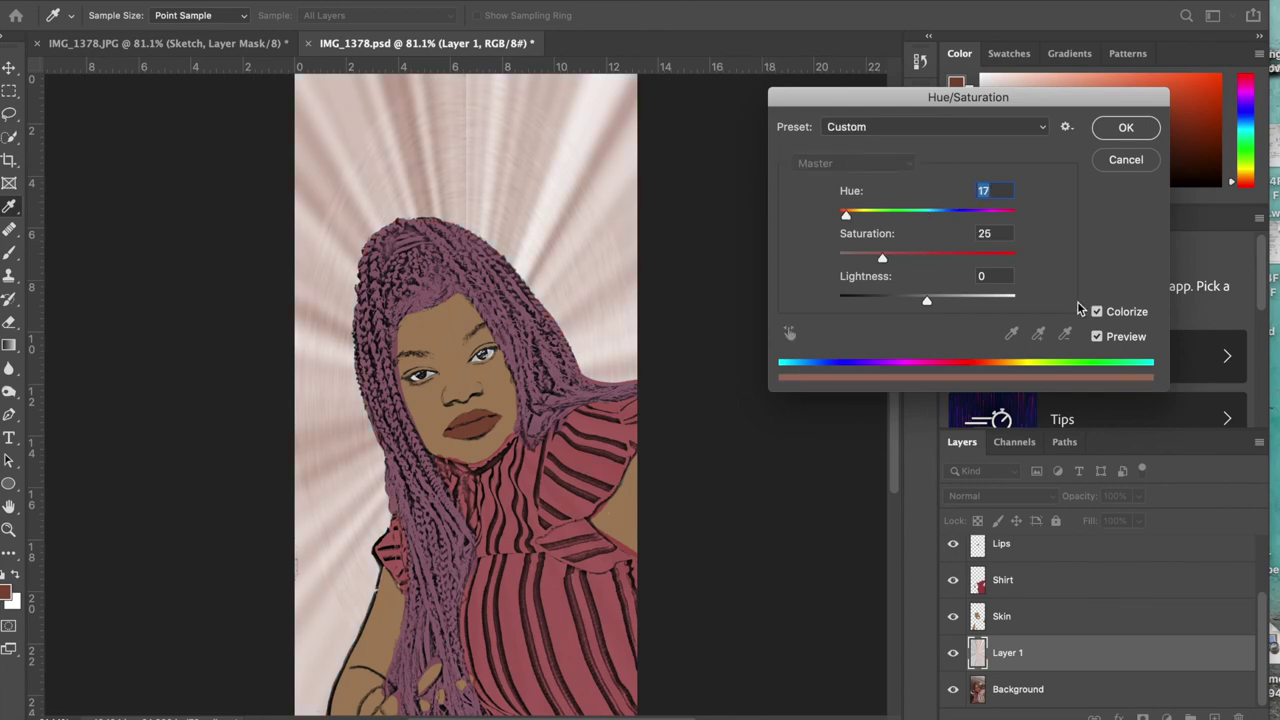
pyautogui.click(918, 257)
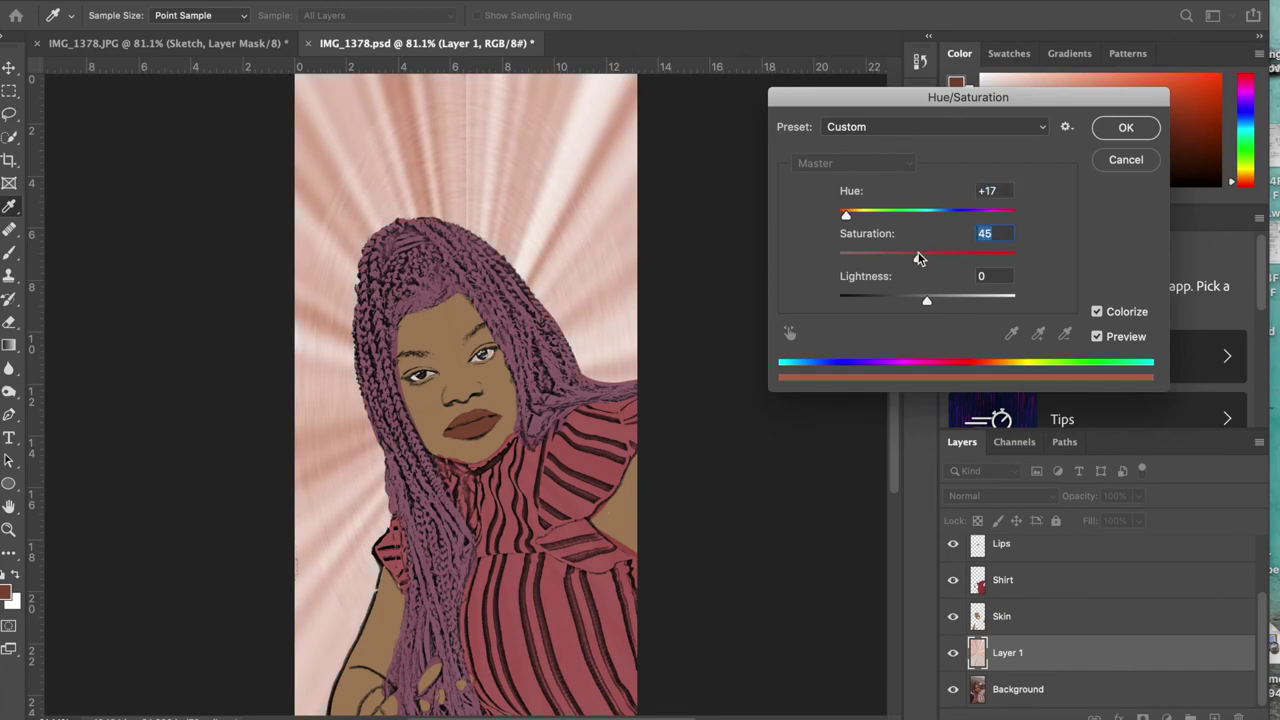
pyautogui.click(880, 214)
pyautogui.click(900, 214)
pyautogui.click(934, 214)
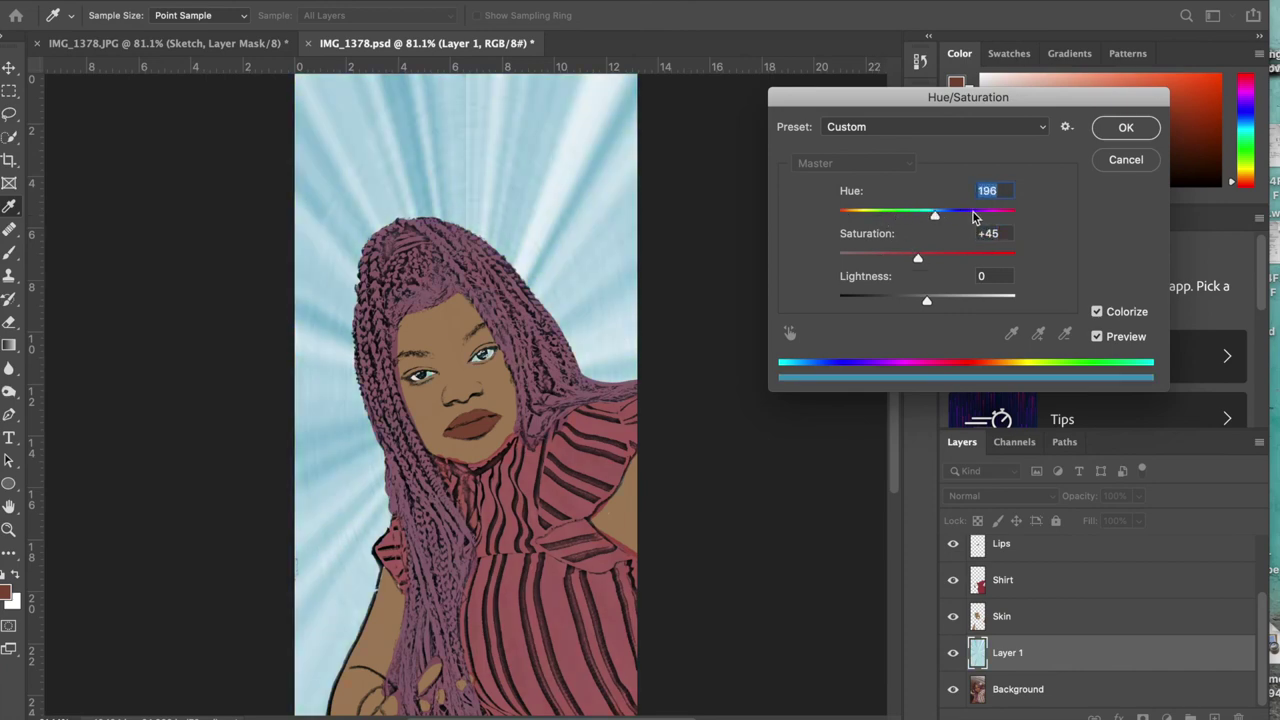
pyautogui.click(973, 214)
pyautogui.moveTo(970, 214); pyautogui.dragTo(938, 217)
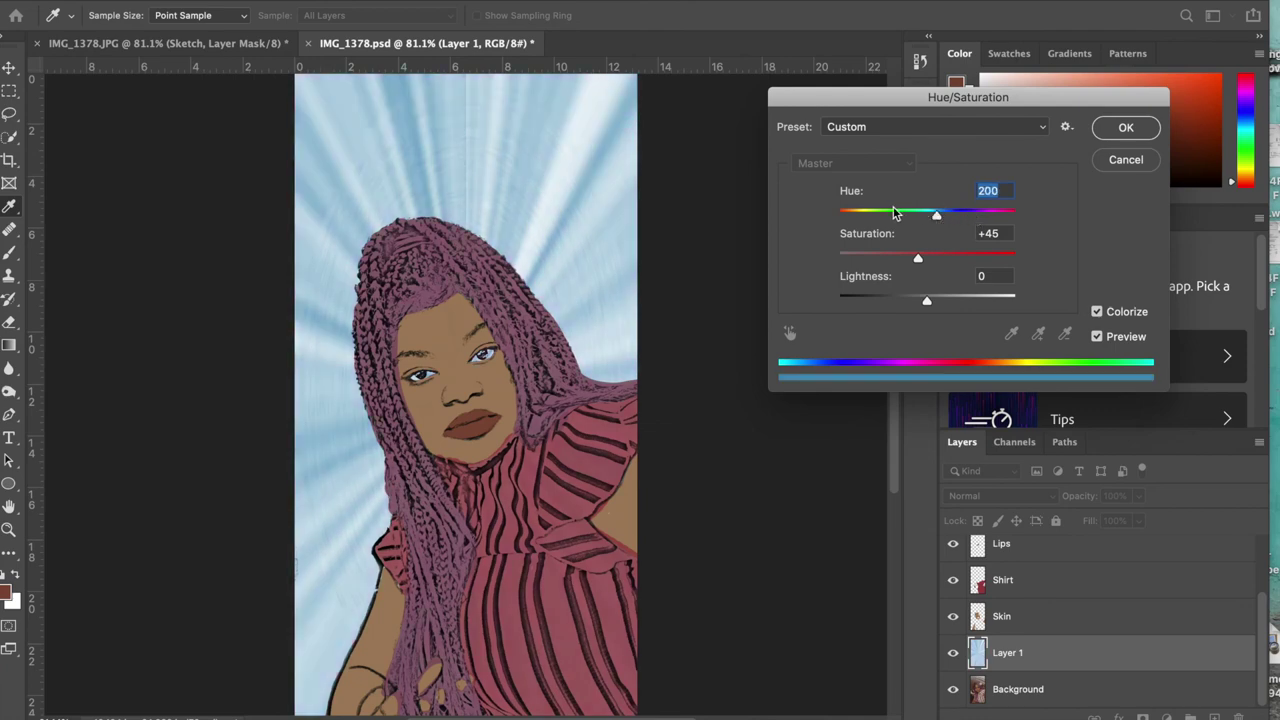
pyautogui.moveTo(934, 214); pyautogui.dragTo(857, 215)
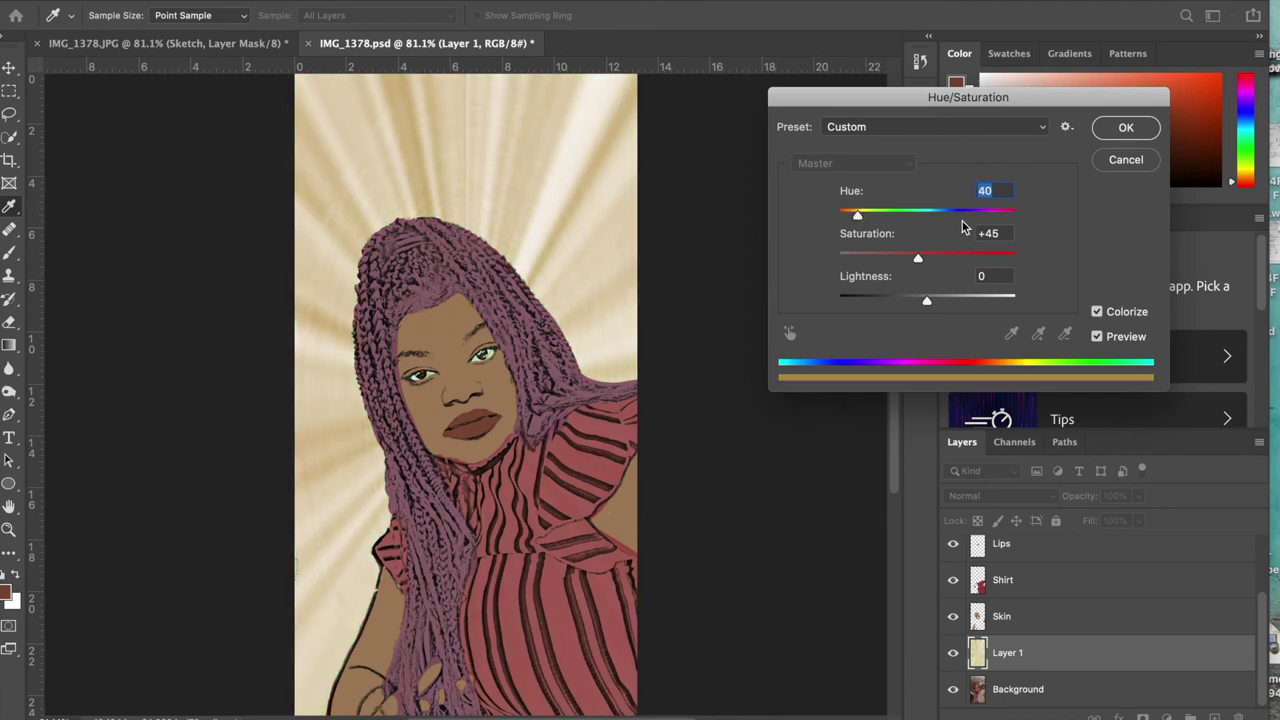
pyautogui.click(948, 213)
# Settle the rays on a teal tint, Hue 187 and Saturation +42, and apply it.
pyautogui.click(921, 259)
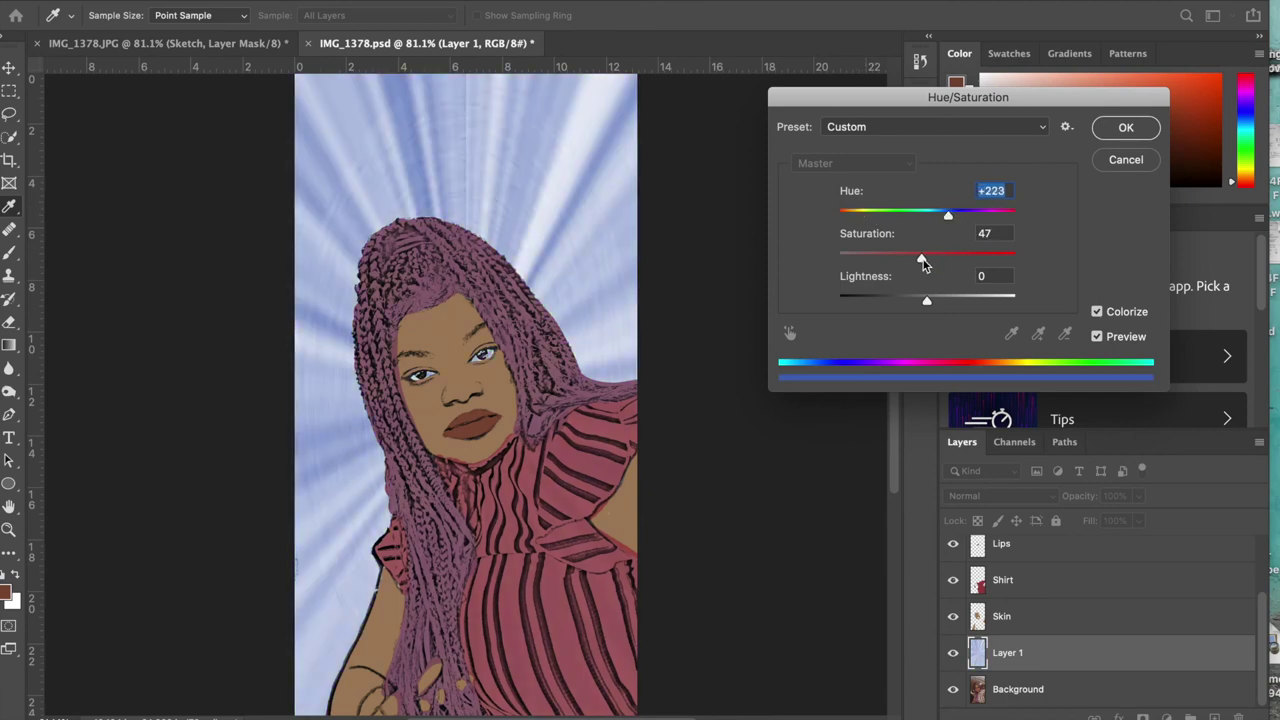
pyautogui.moveTo(921, 261)
pyautogui.mouseDown()
pyautogui.moveTo(960, 262)
pyautogui.moveTo(916, 263)
pyautogui.mouseUp()
pyautogui.click(997, 213)
pyautogui.click(856, 213)
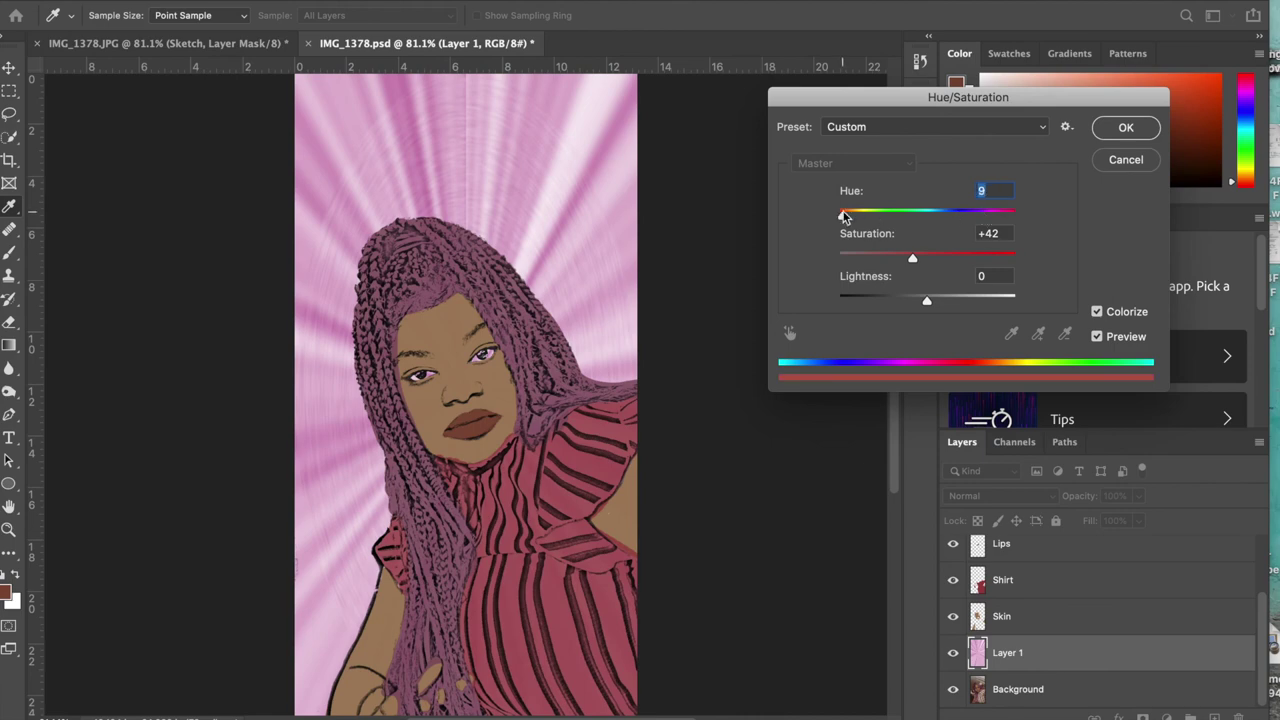
pyautogui.click(931, 215)
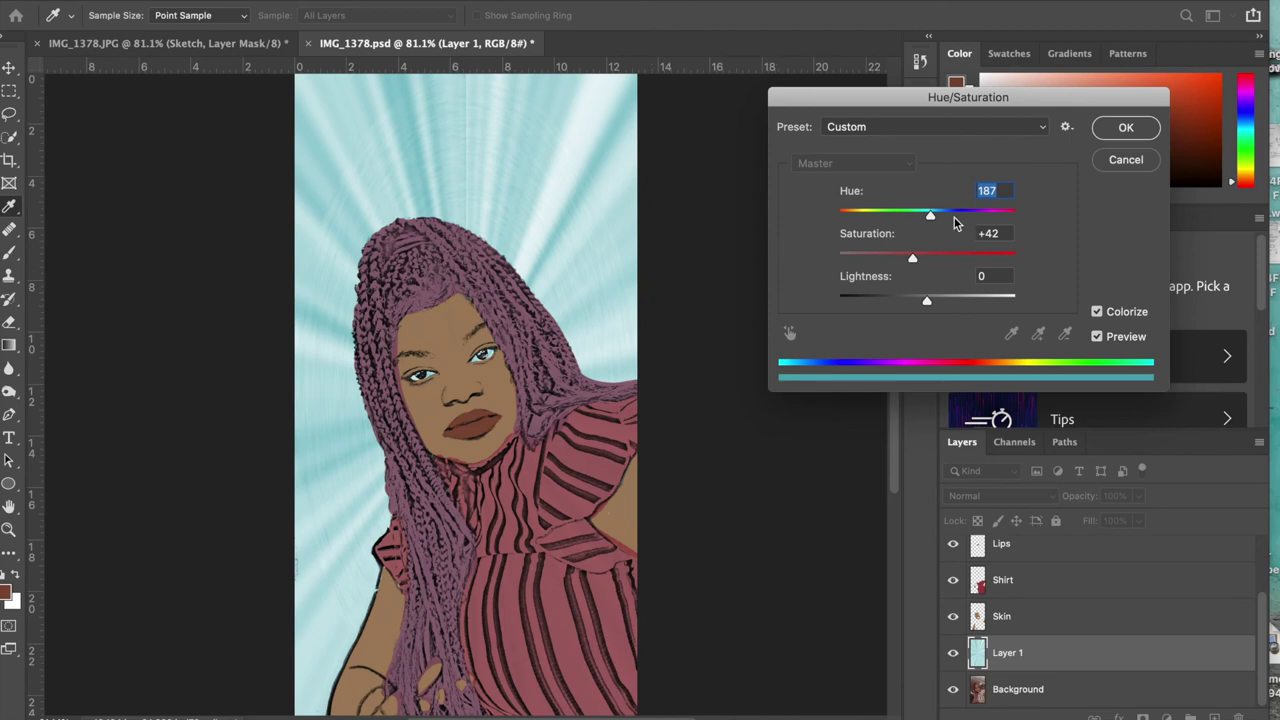
pyautogui.click(1124, 128)
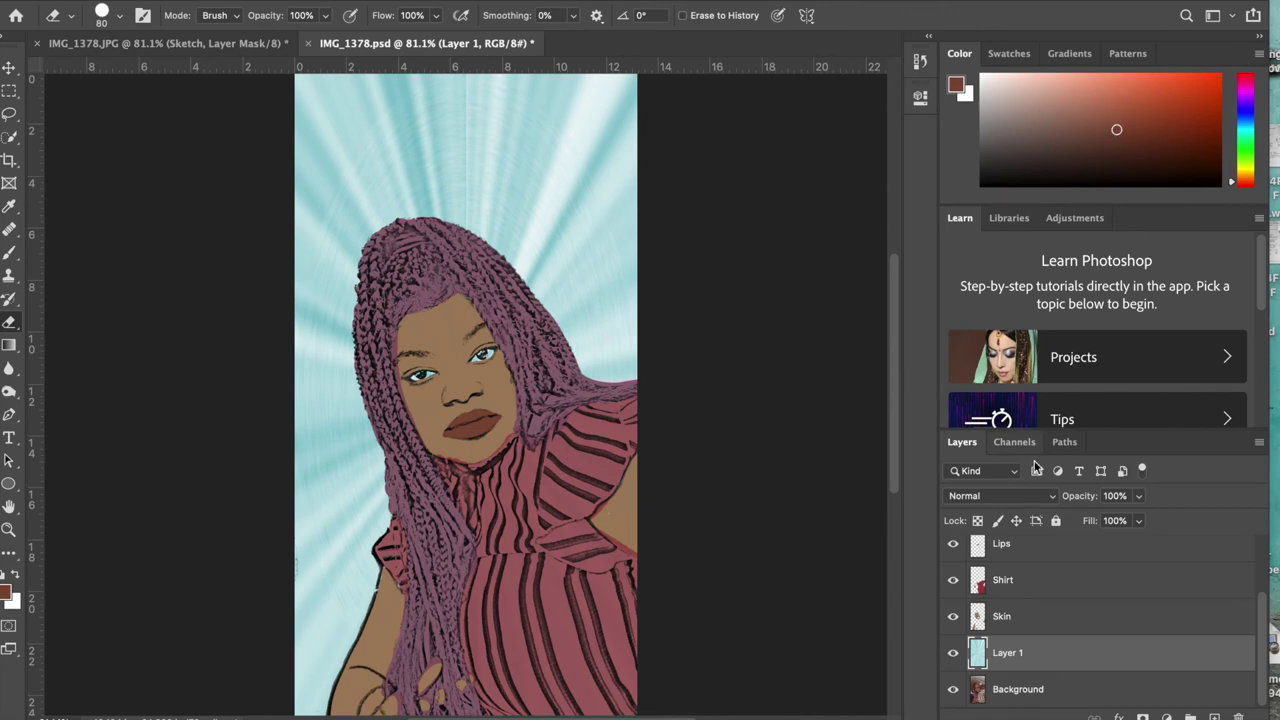
# Name the new layer 'eyes', make white the foreground colour, zoom in and shrink the brush.
pyautogui.scroll(3, 1042, 567)
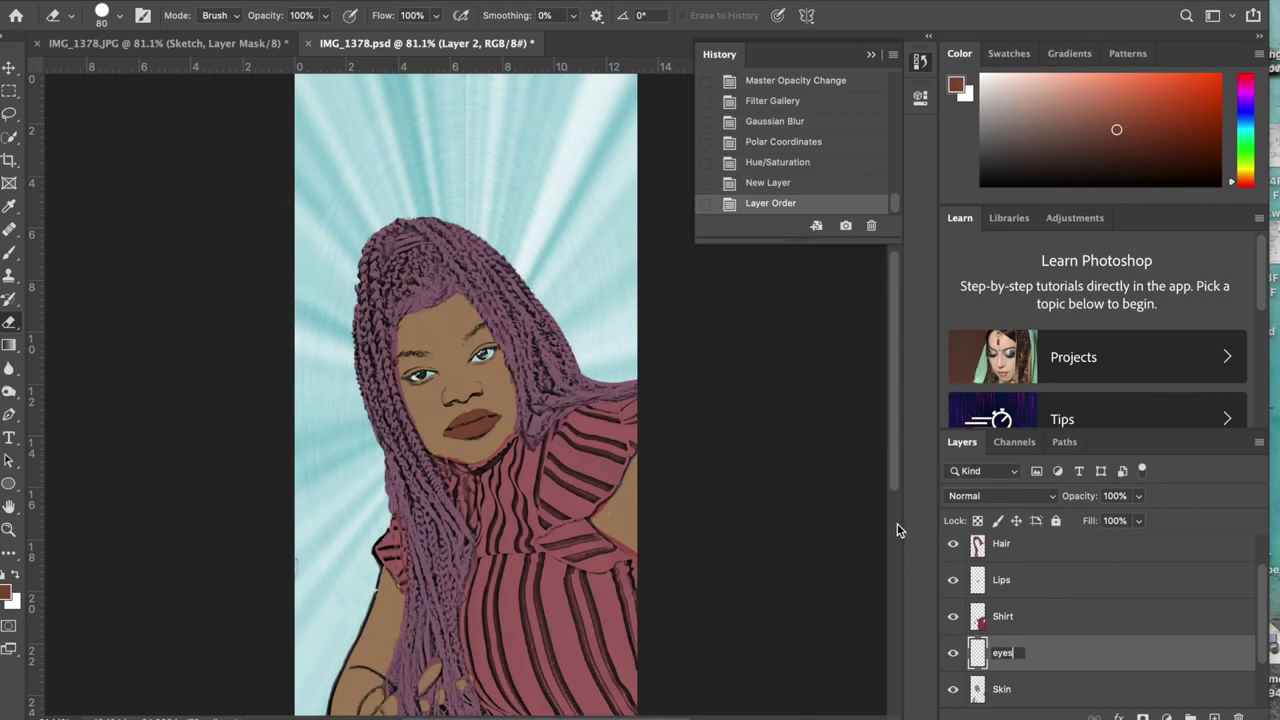
pyautogui.press('Return')
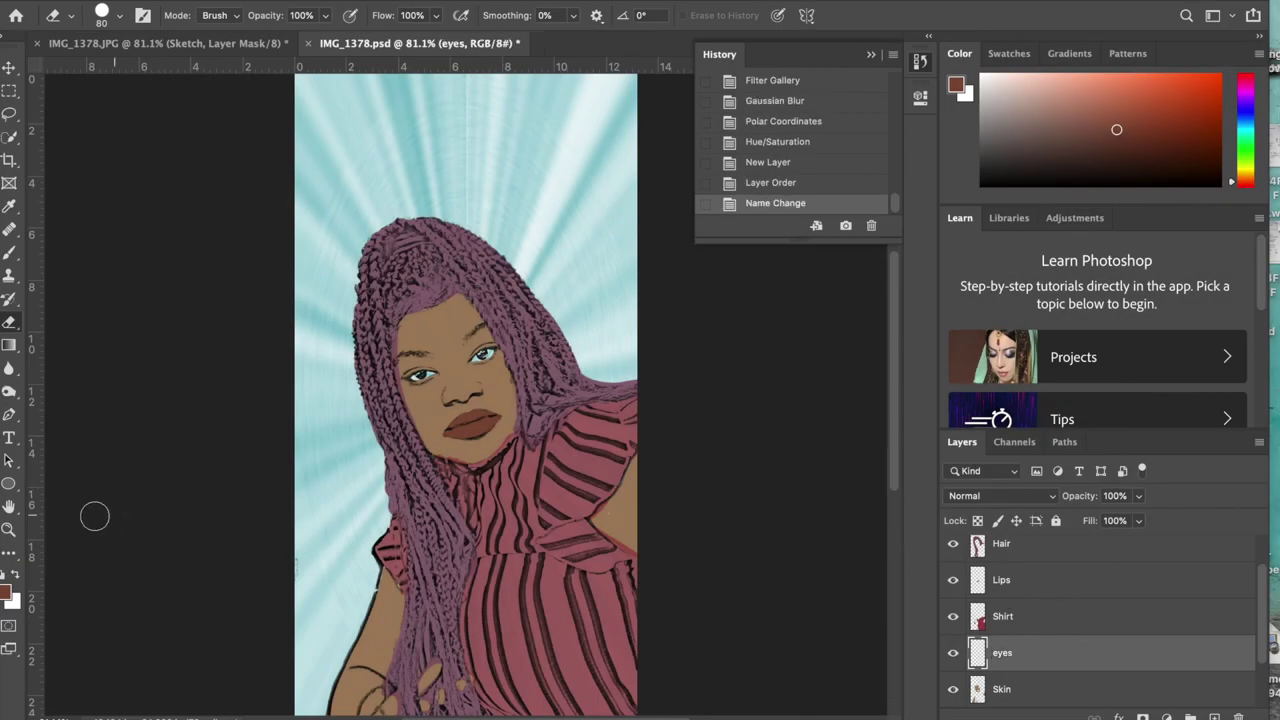
pyautogui.click(15, 575)
pyautogui.scroll(5, 398, 348)
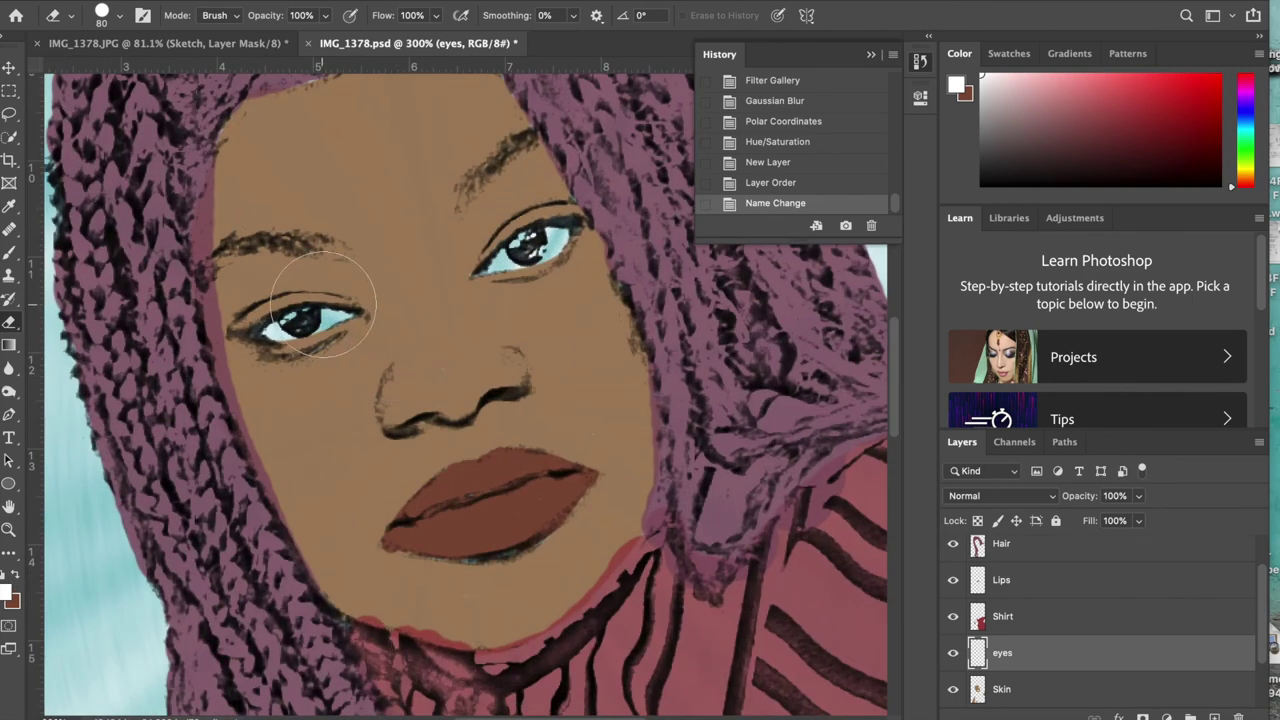
pyautogui.press('[')
pyautogui.press('[')
pyautogui.press('[')
pyautogui.press('[')
pyautogui.press('[')
pyautogui.press('[')
pyautogui.press('[')
# Undo the stray eraser strokes near the left eye and return to the Brush.
pyautogui.click(332, 308)
pyautogui.click(332, 308)
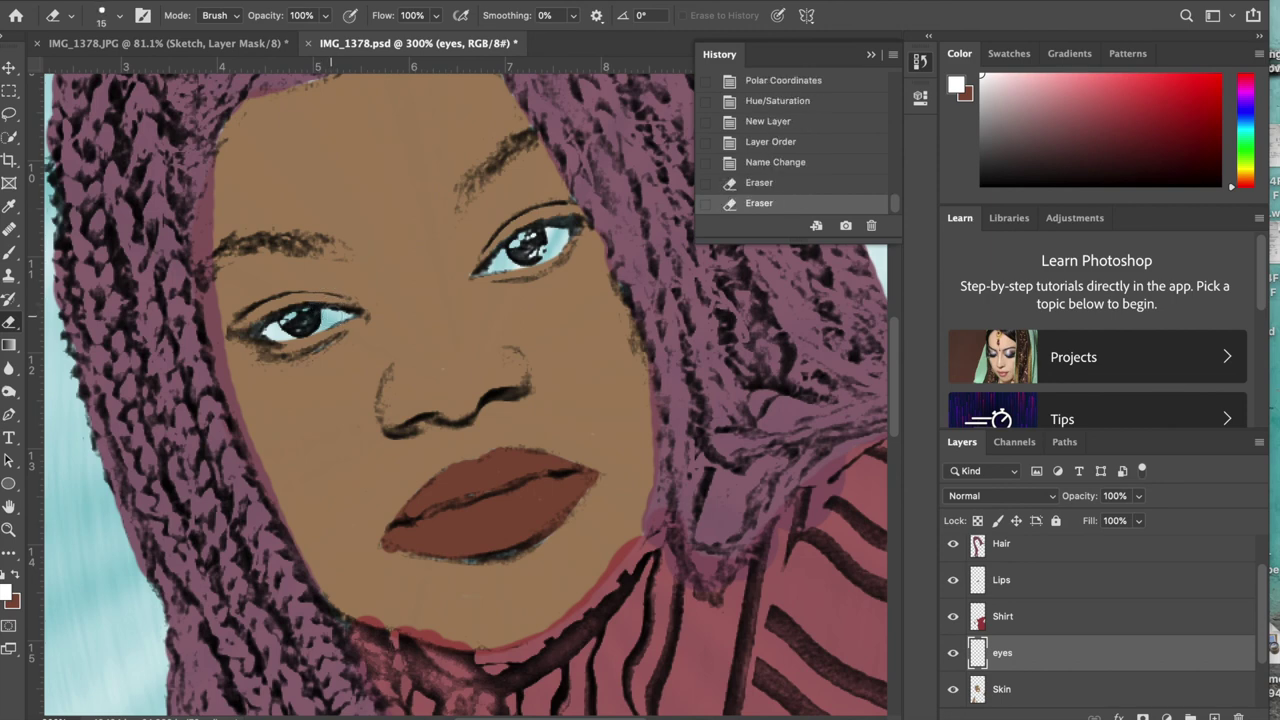
pyautogui.hotkey('ctrl', 'z')
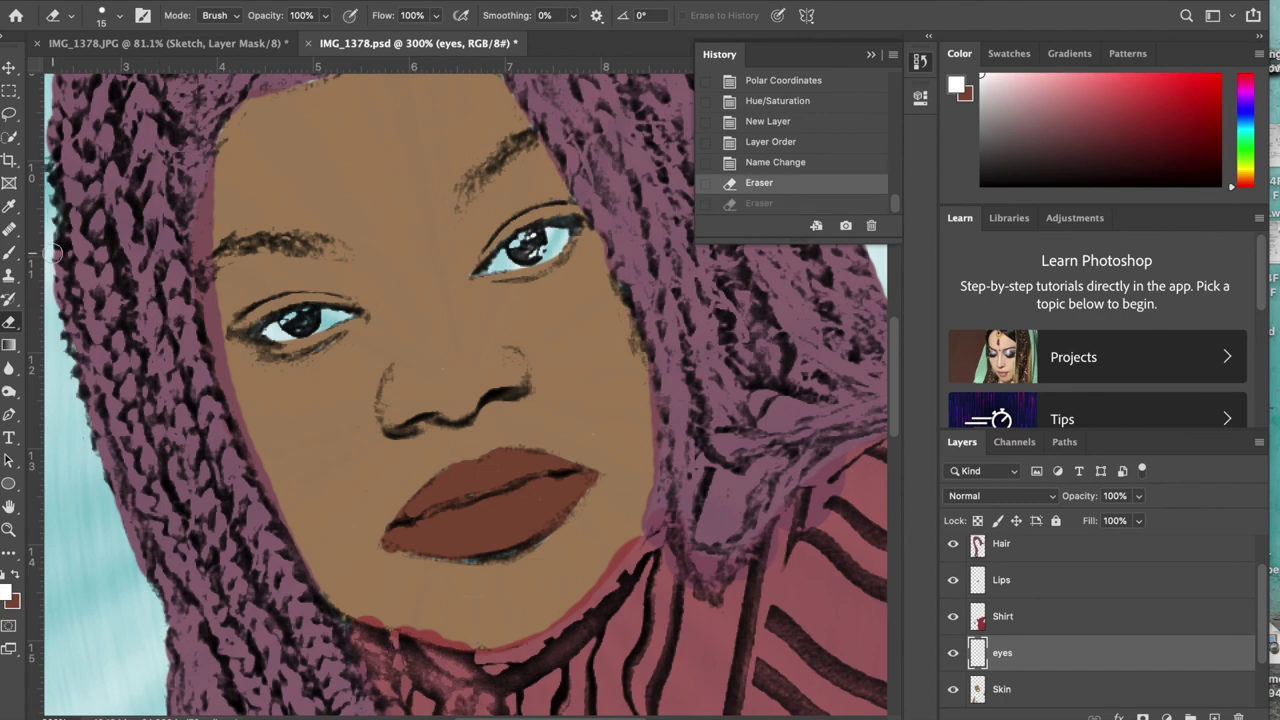
pyautogui.click(764, 162)
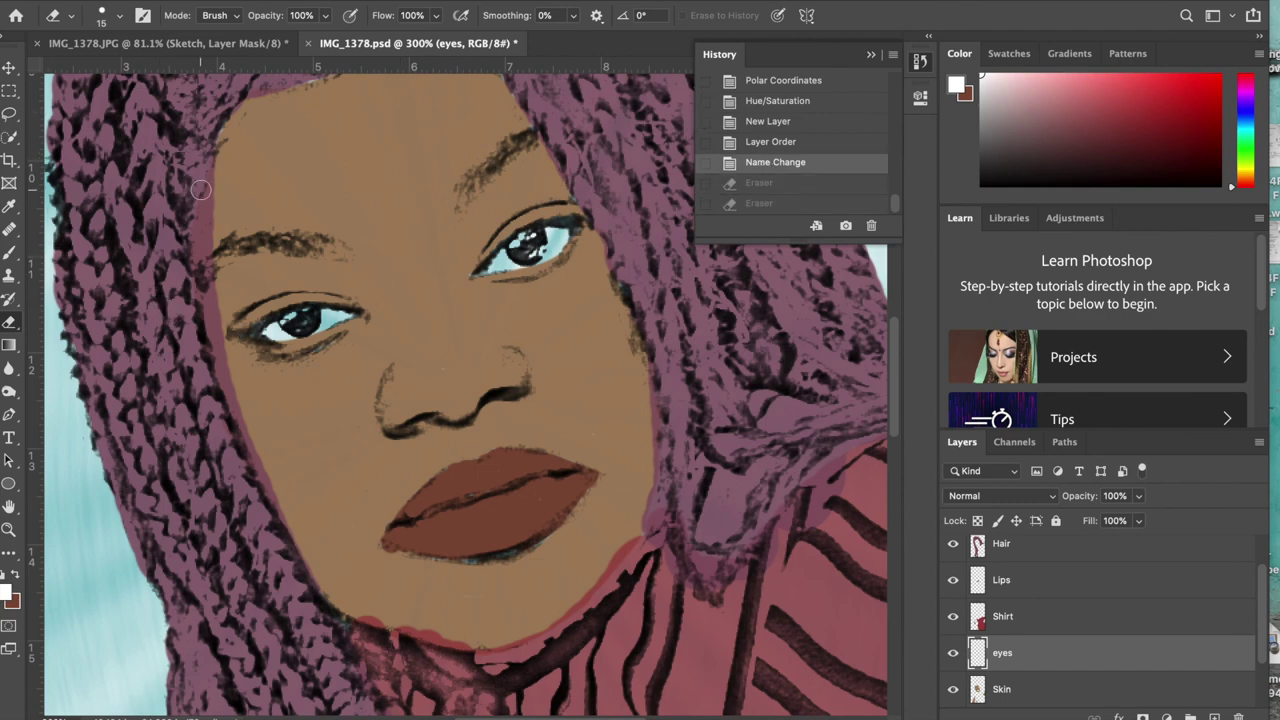
pyautogui.click(9, 252)
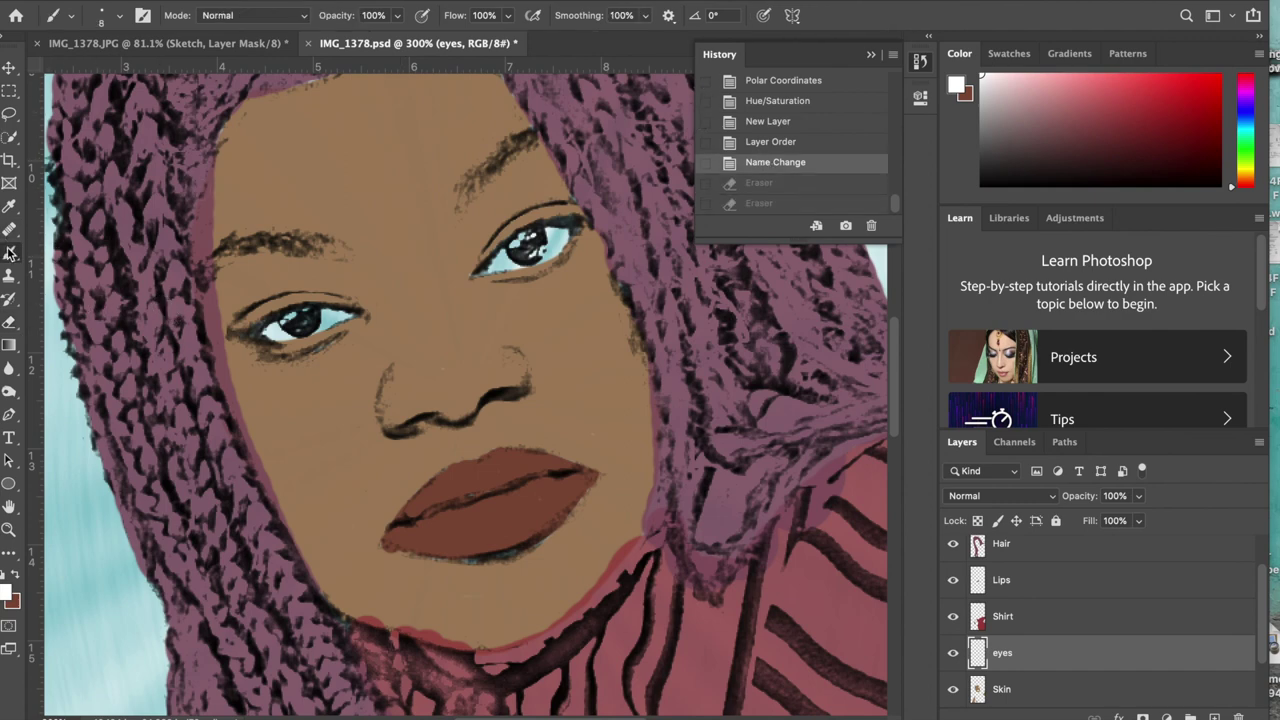
# Paint white into the whites of the left eye and along the right eye.
pyautogui.click(327, 316)
pyautogui.click(323, 324)
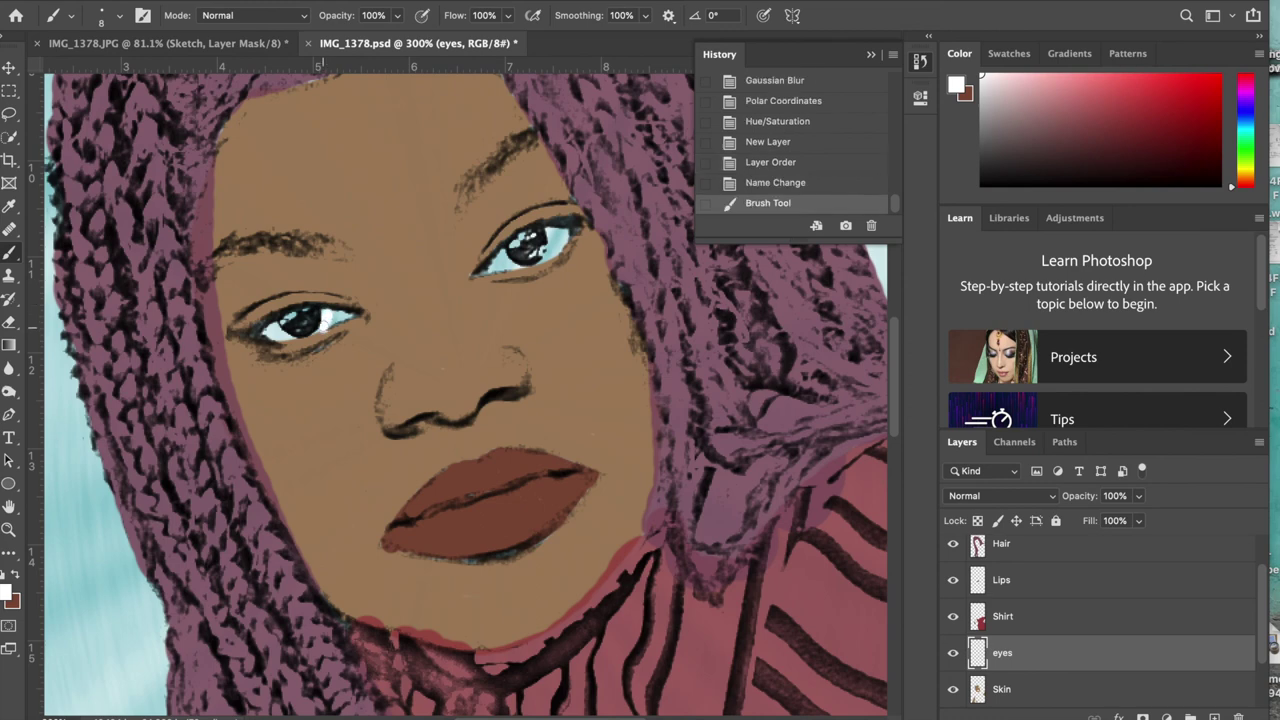
pyautogui.moveTo(318, 317); pyautogui.dragTo(347, 315)
pyautogui.click(347, 315)
pyautogui.click(340, 314)
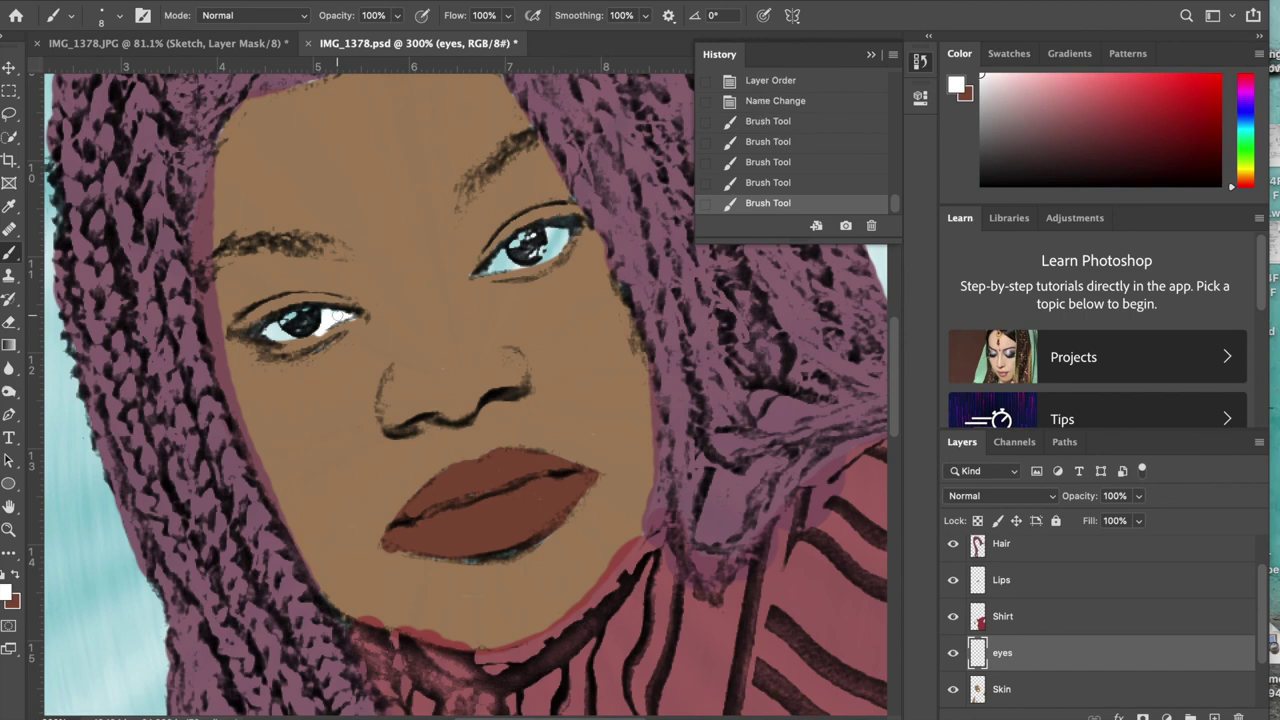
pyautogui.click(334, 313)
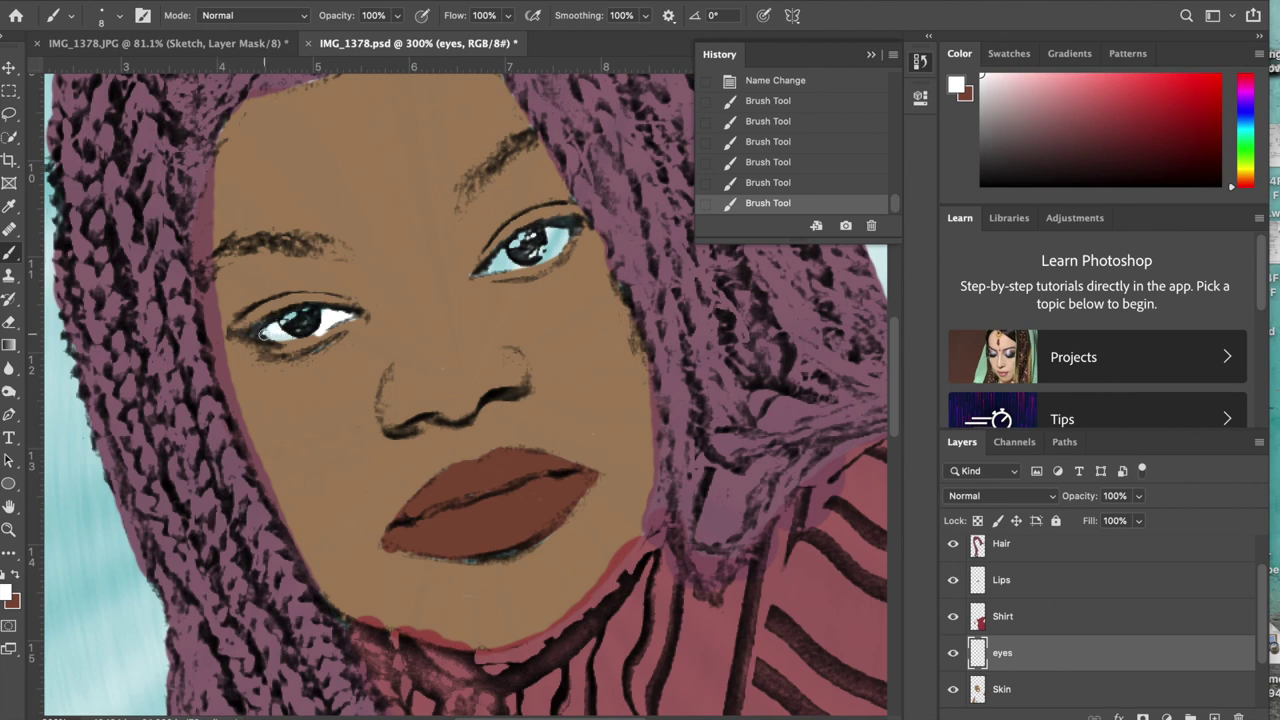
pyautogui.moveTo(284, 338); pyautogui.dragTo(292, 339)
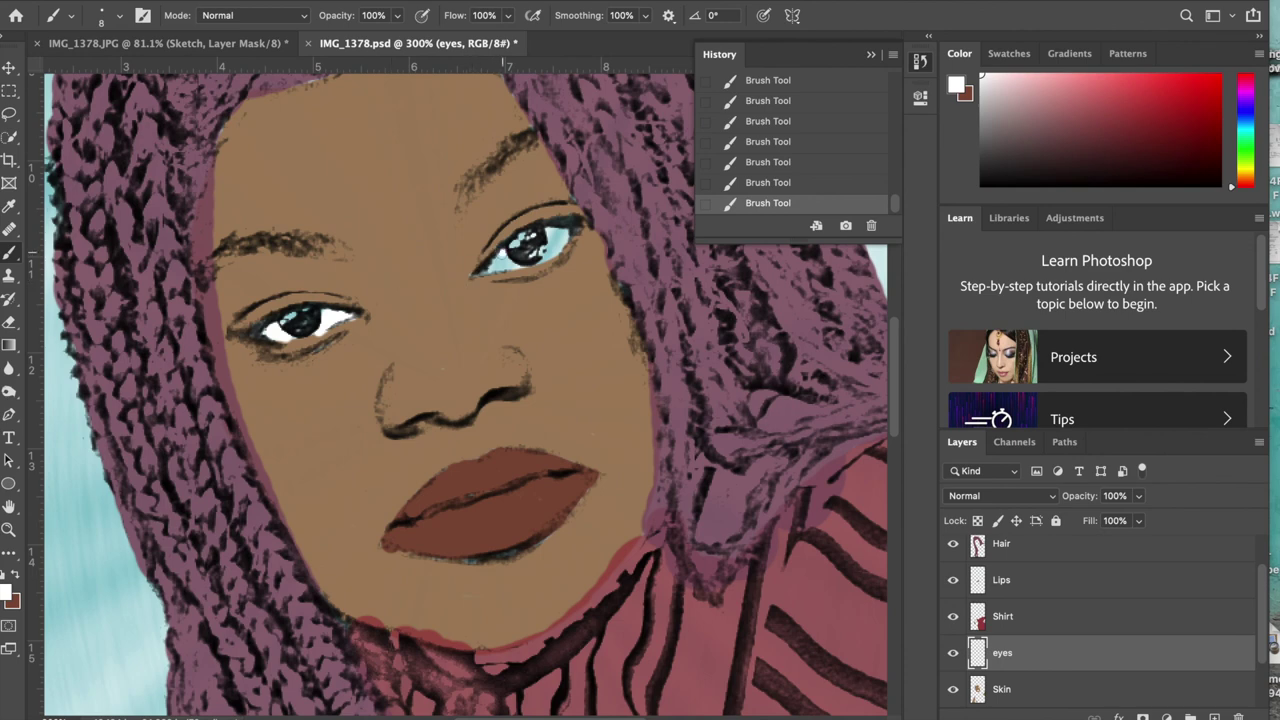
pyautogui.moveTo(489, 268)
pyautogui.mouseDown()
pyautogui.moveTo(525, 265)
pyautogui.moveTo(503, 260)
pyautogui.moveTo(547, 231)
pyautogui.moveTo(518, 243)
pyautogui.moveTo(528, 235)
pyautogui.moveTo(512, 246)
pyautogui.moveTo(542, 252)
pyautogui.moveTo(527, 260)
pyautogui.moveTo(564, 230)
pyautogui.moveTo(551, 231)
pyautogui.moveTo(563, 239)
pyautogui.moveTo(533, 259)
pyautogui.moveTo(569, 237)
pyautogui.moveTo(486, 270)
pyautogui.moveTo(521, 240)
pyautogui.mouseUp()
pyautogui.moveTo(300, 335)
pyautogui.mouseDown()
pyautogui.moveTo(288, 322)
pyautogui.moveTo(273, 331)
pyautogui.moveTo(331, 315)
pyautogui.moveTo(304, 312)
pyautogui.mouseUp()
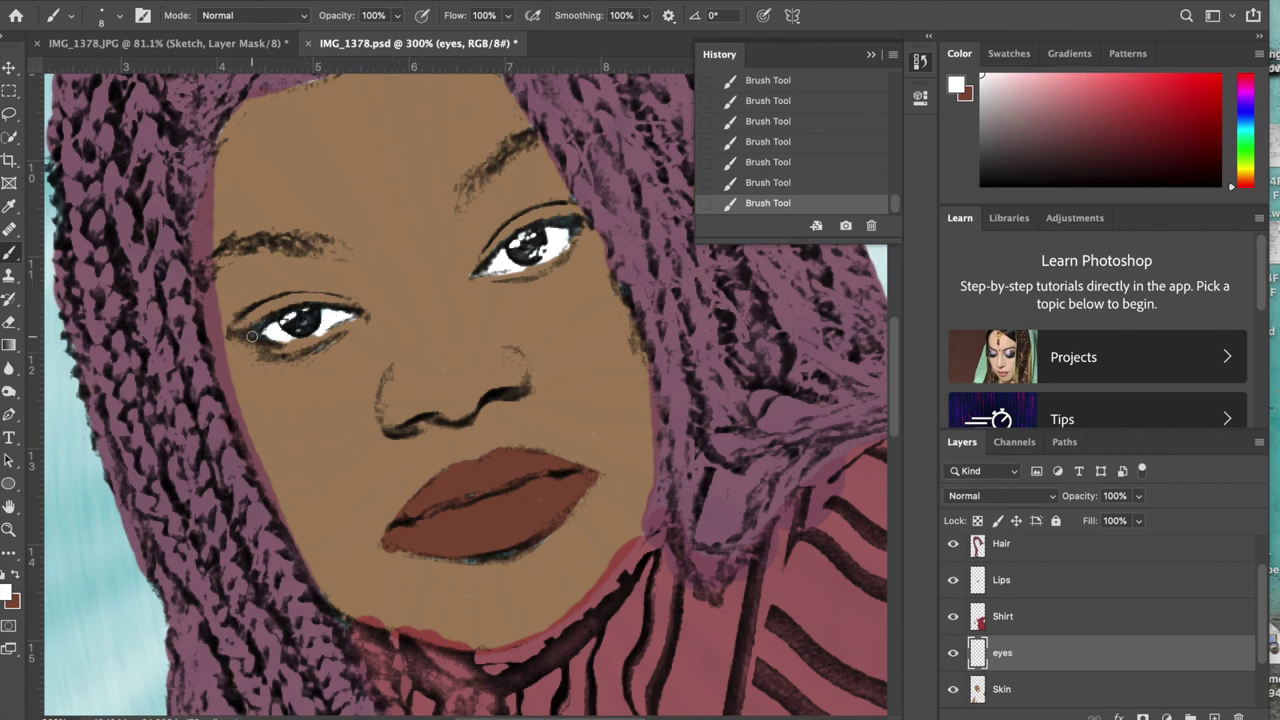
# Erase the excess white below the left eye and toward the right eye's outer corner.
pyautogui.click(10, 322)
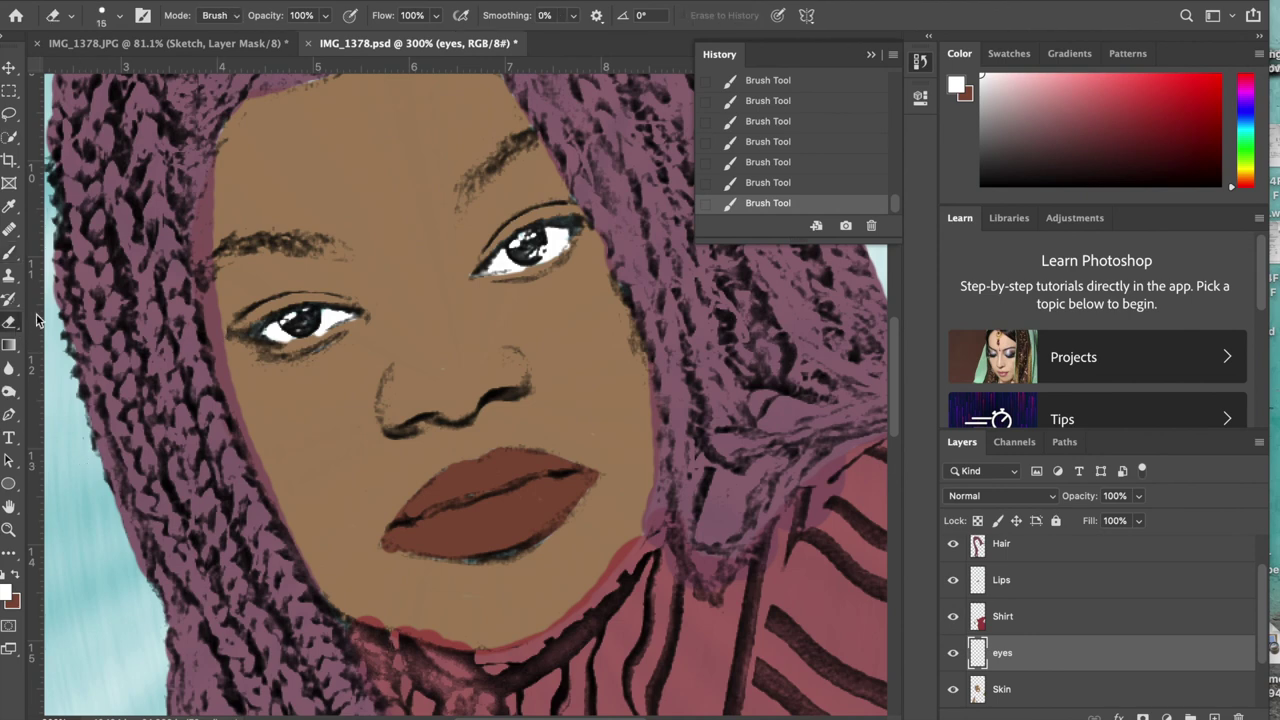
pyautogui.click(323, 341)
pyautogui.click(323, 341)
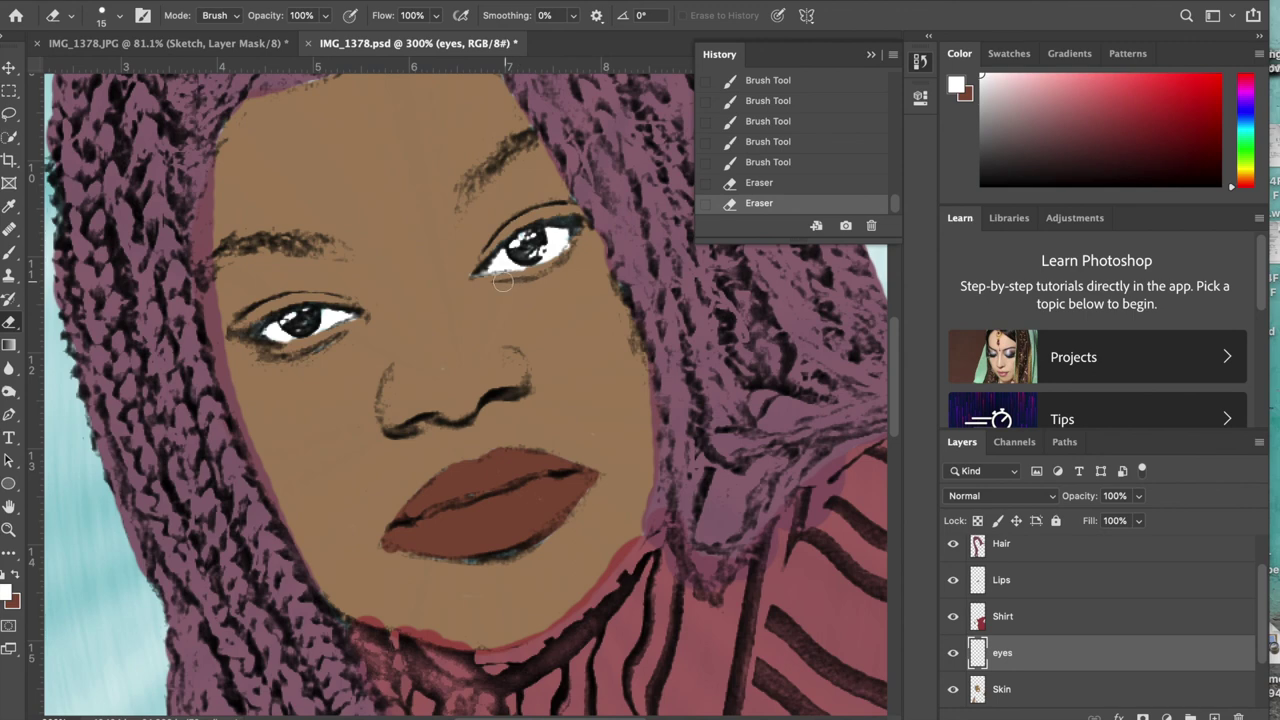
pyautogui.moveTo(508, 283)
pyautogui.mouseDown()
pyautogui.moveTo(565, 262)
pyautogui.moveTo(583, 232)
pyautogui.mouseUp()
# Fit the image on screen, use Layer > Flatten Image, then choose File > Save As.
pyautogui.press('super+0')
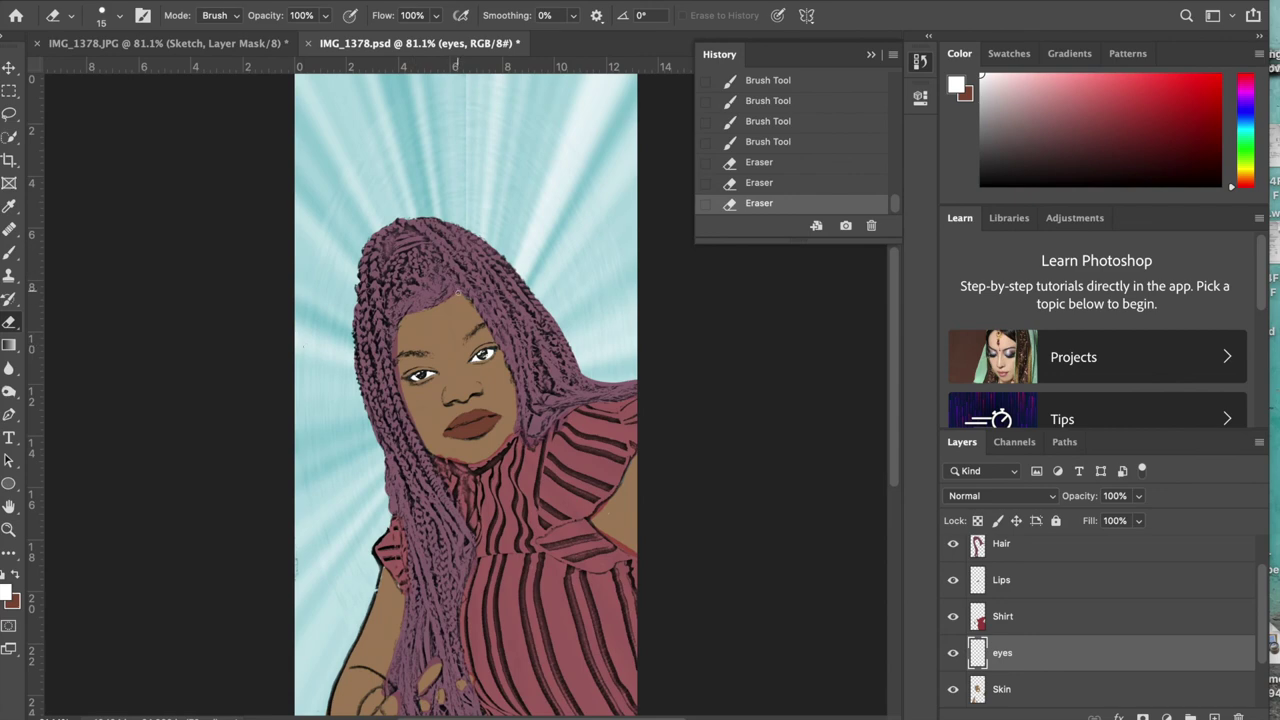
pyautogui.click(262, 0)
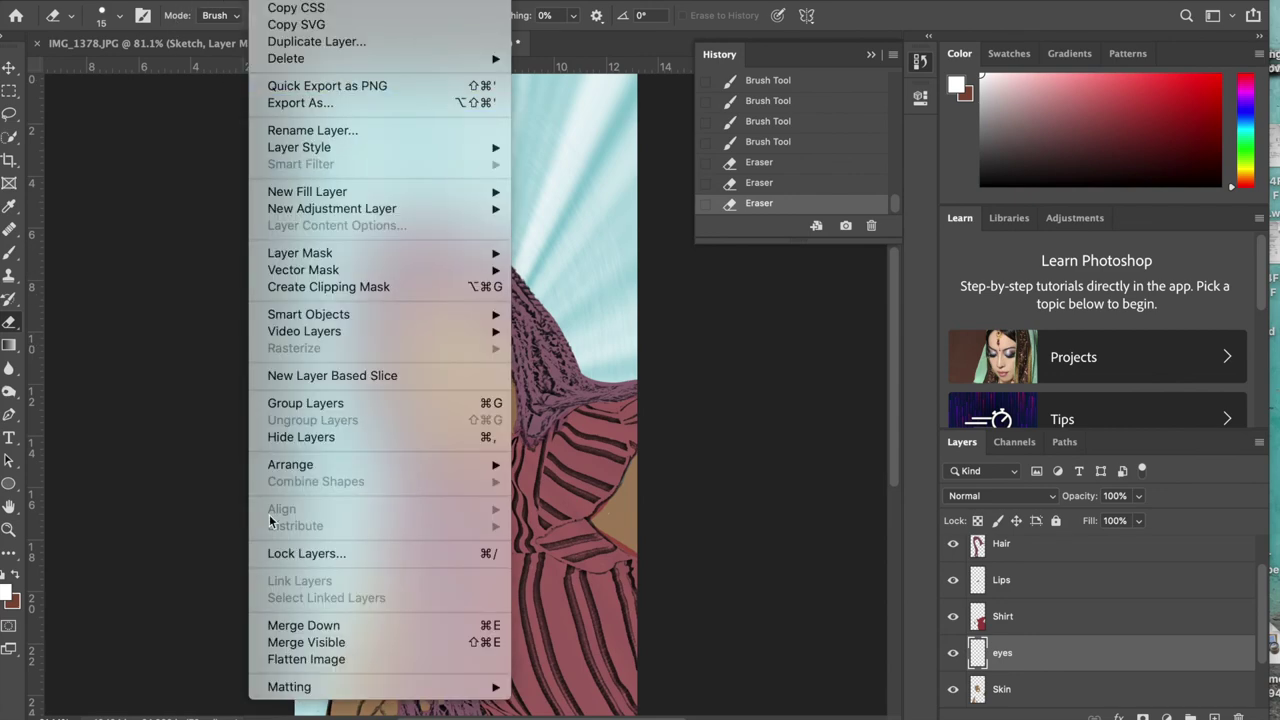
pyautogui.click(310, 659)
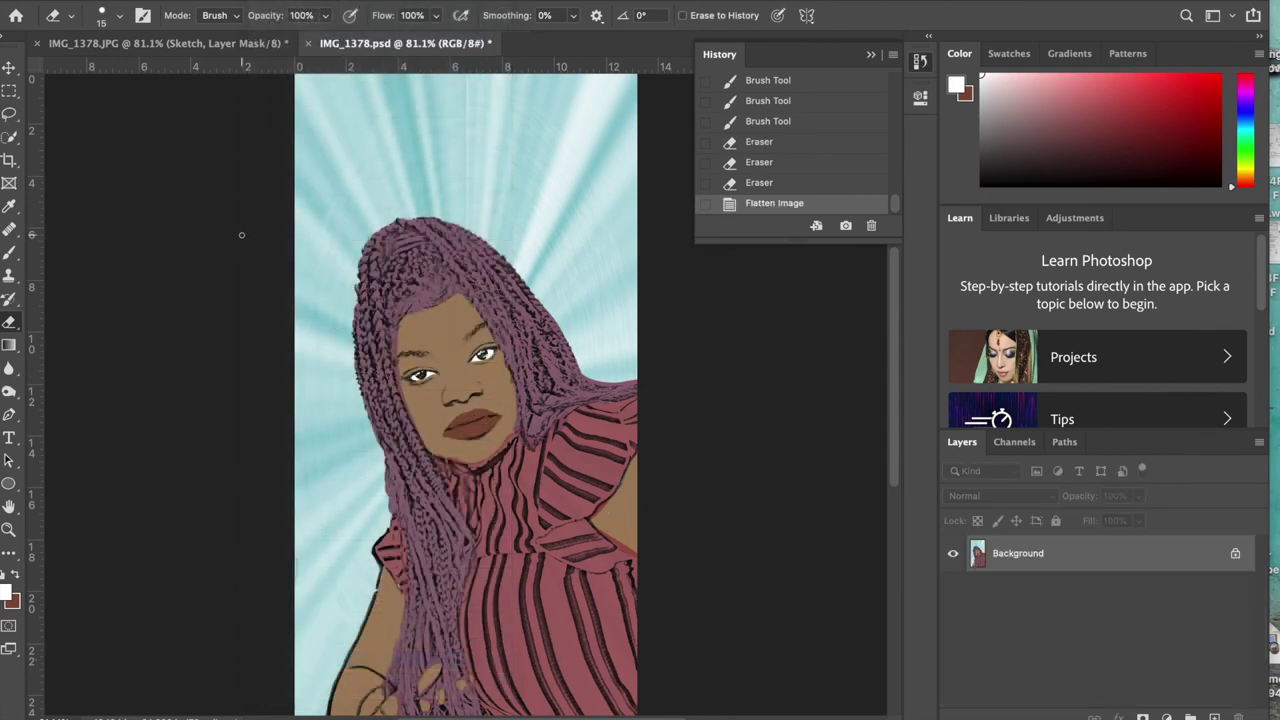
pyautogui.click(128, 0)
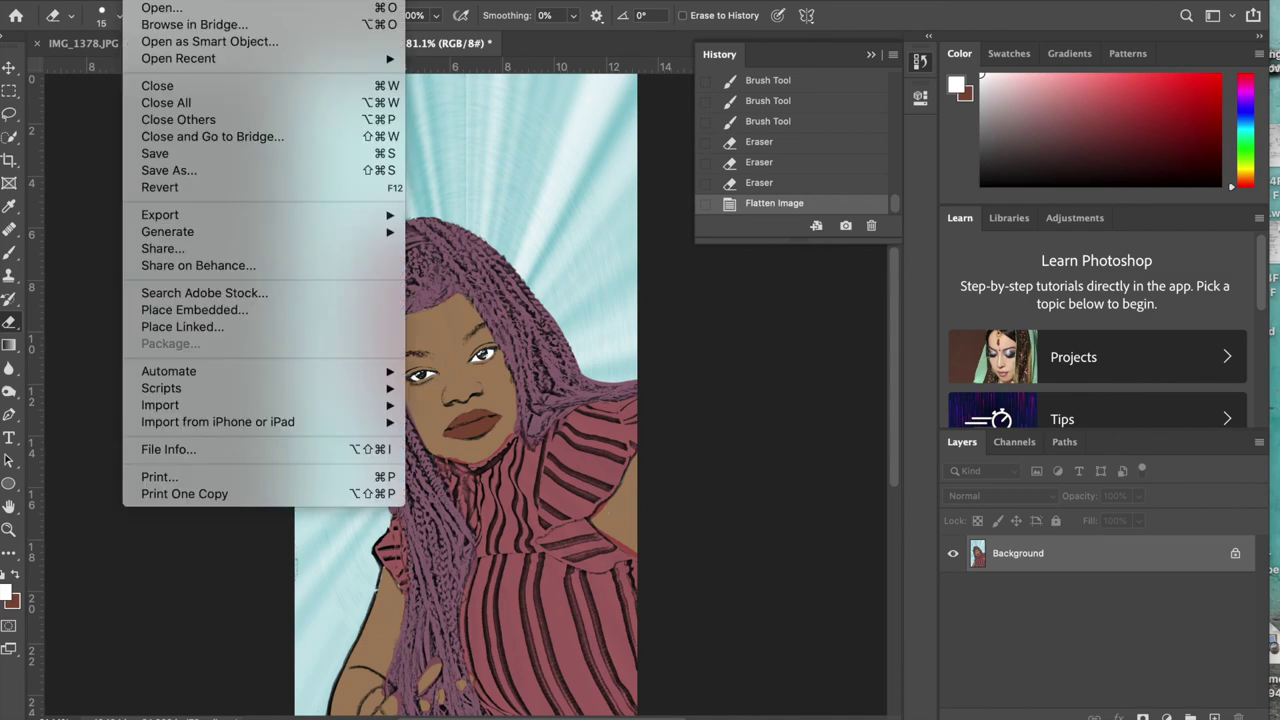
pyautogui.click(197, 172)
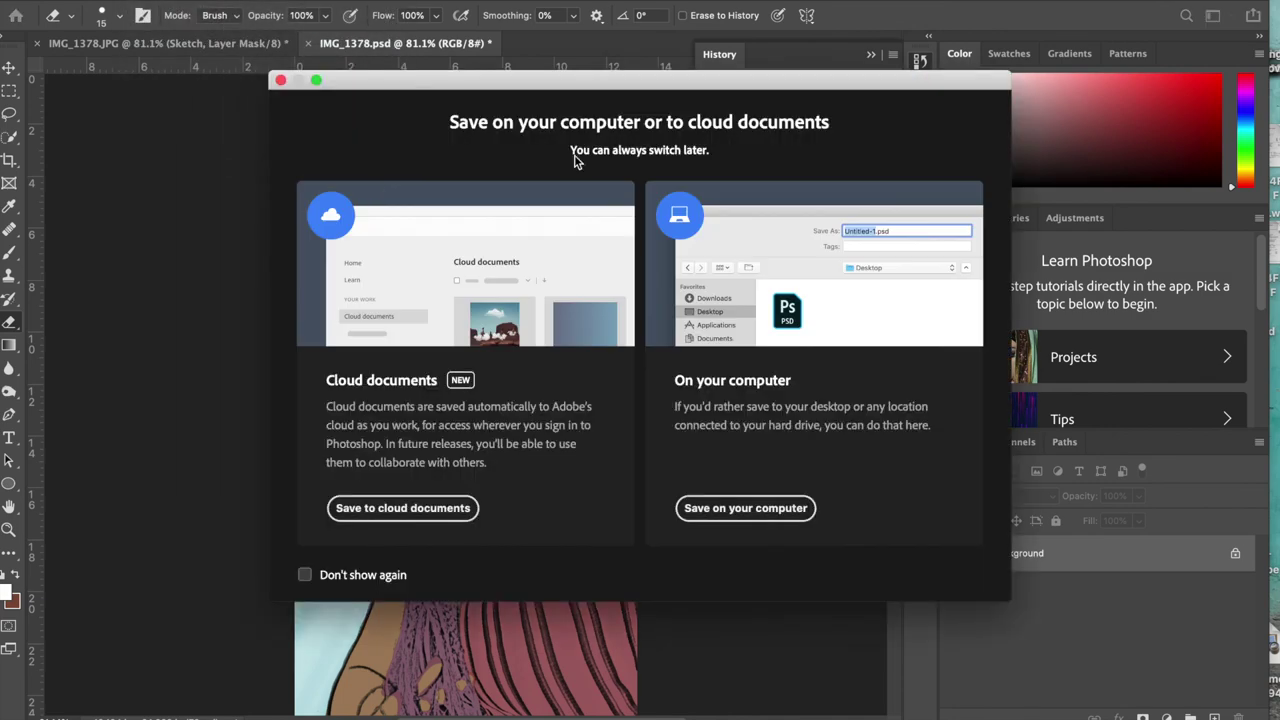
# Choose to save IMG_1378.psd on this computer, keeping the Photoshop format.
pyautogui.click(737, 507)
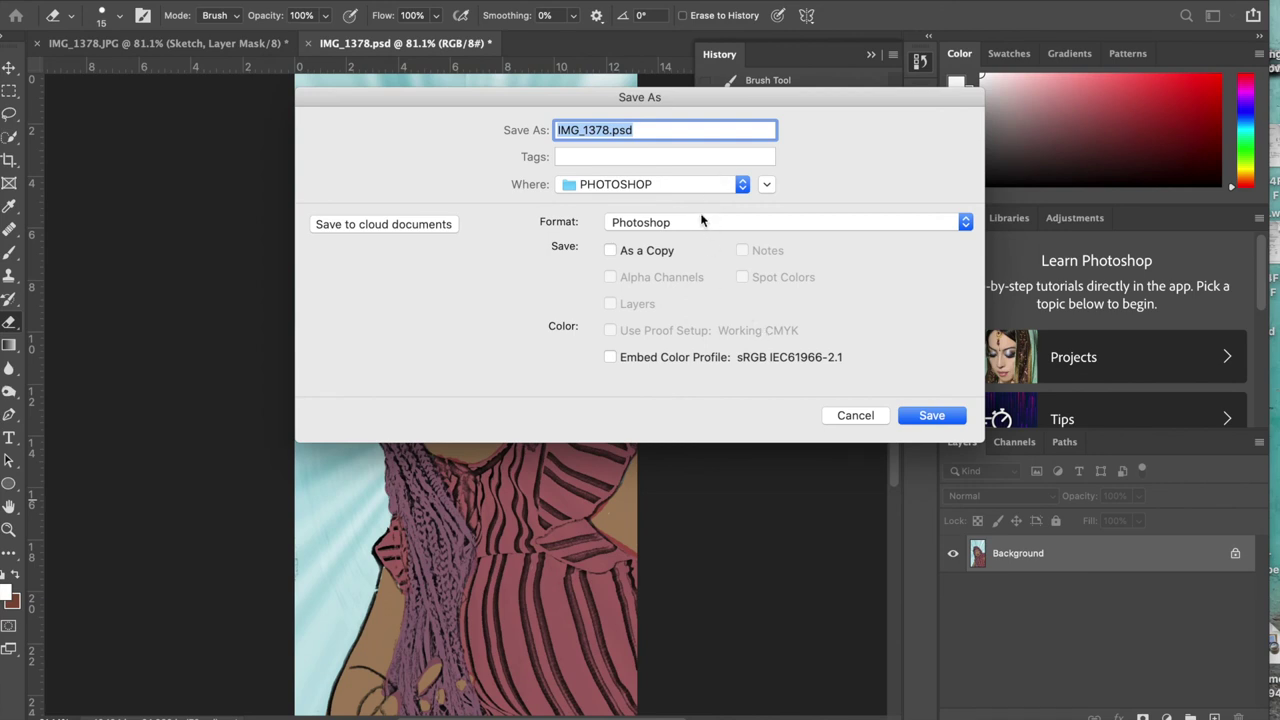
pyautogui.click(701, 221)
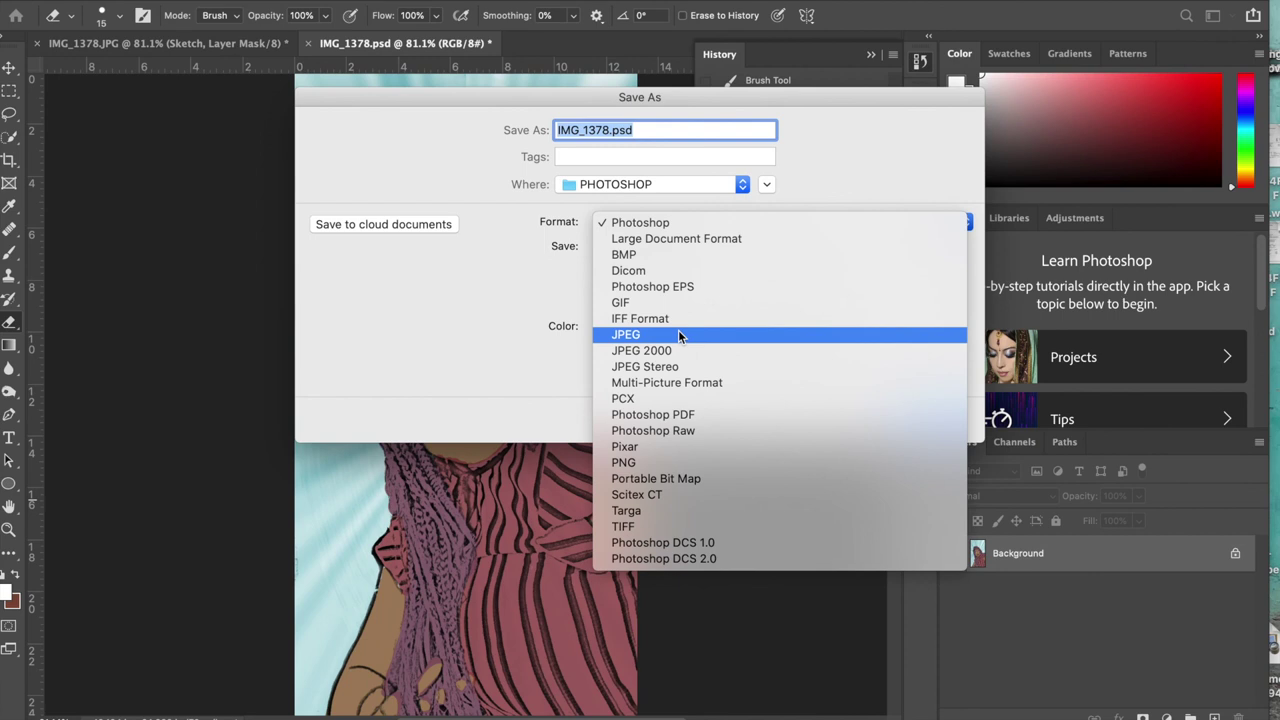
pyautogui.click(800, 169)
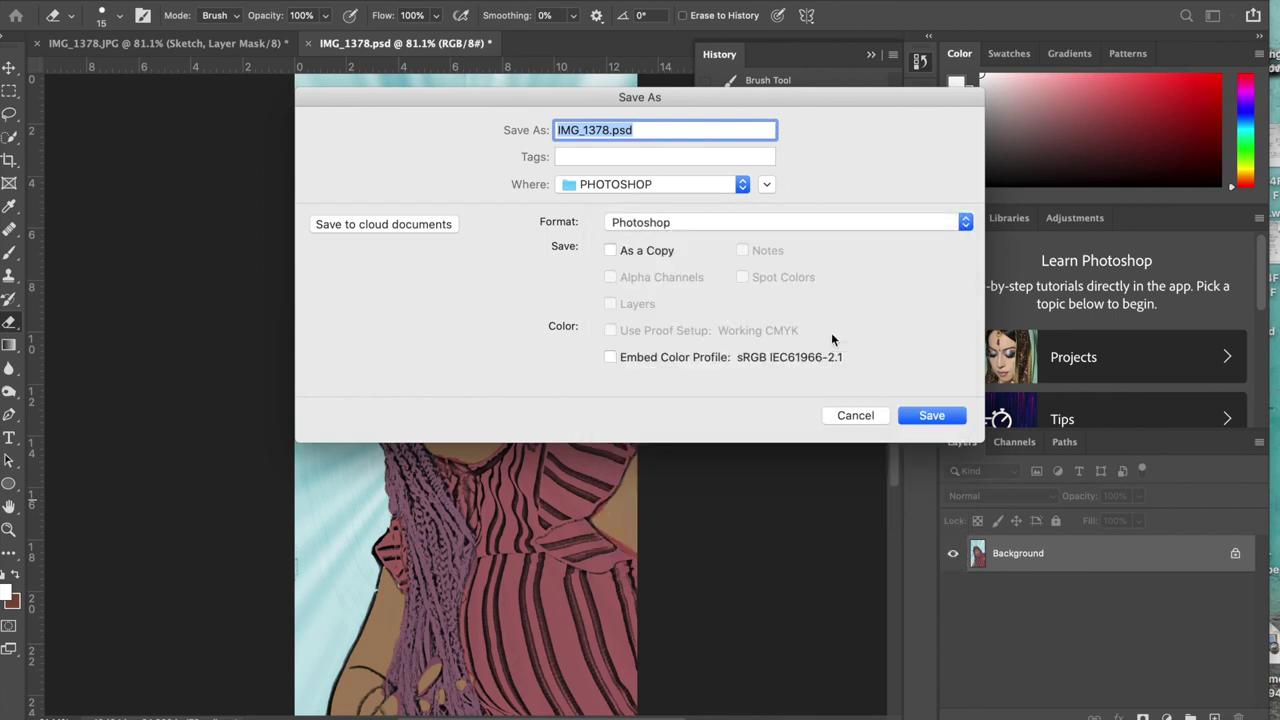